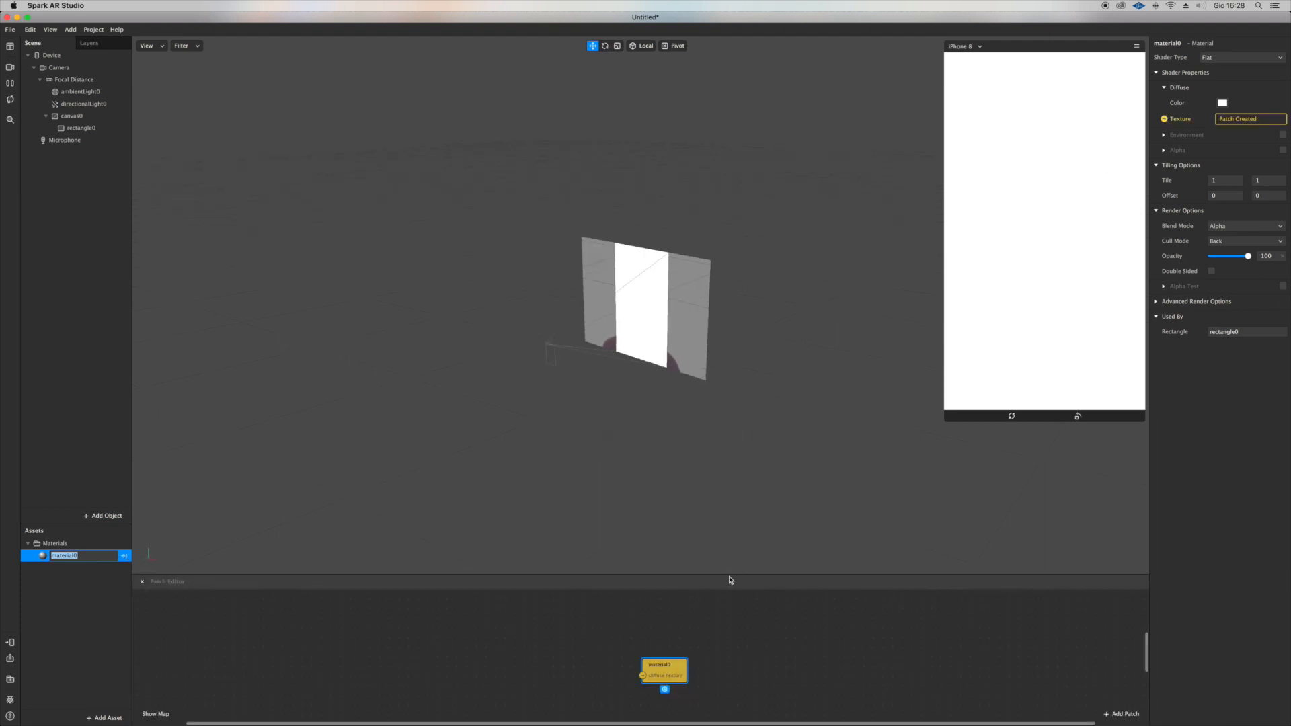
Step: Enlarge the Patch Editor, reposition the material0 patch, and open the Shaders collection of the AR Library's patch assets
drag(726, 517, 716, 173)
drag(674, 410, 770, 362)
click(105, 718)
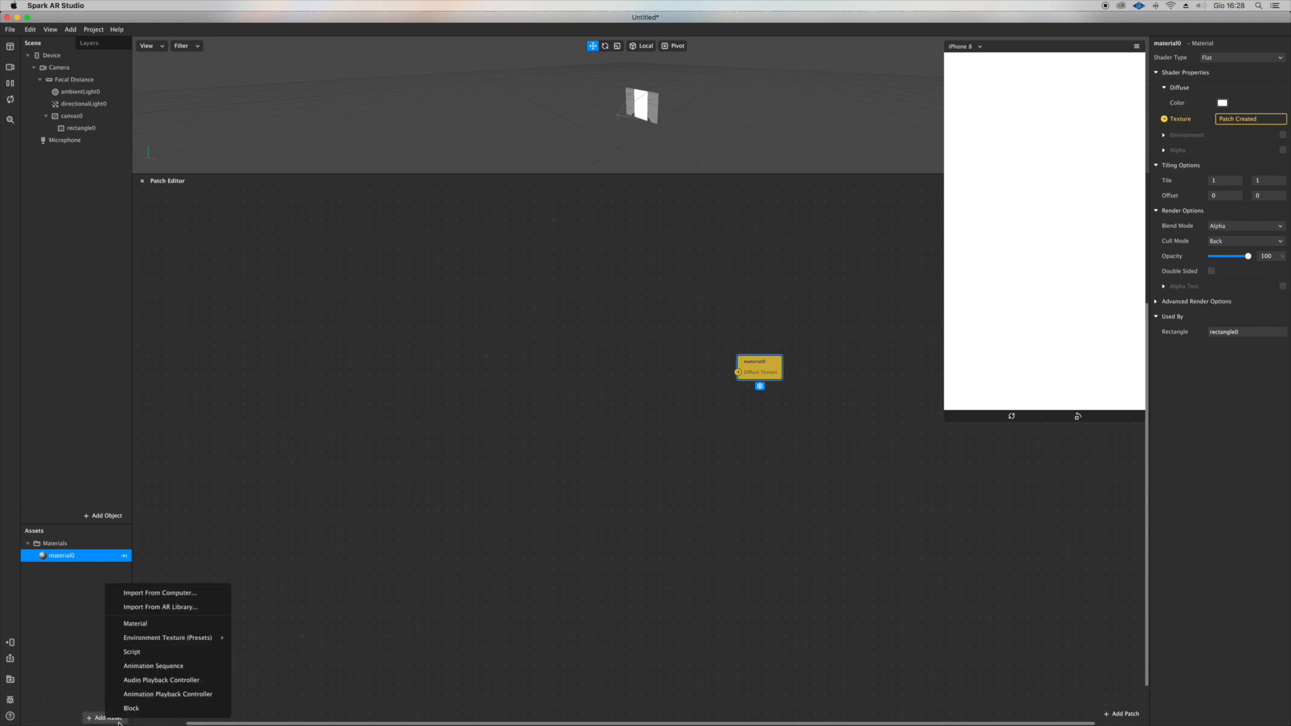
click(191, 609)
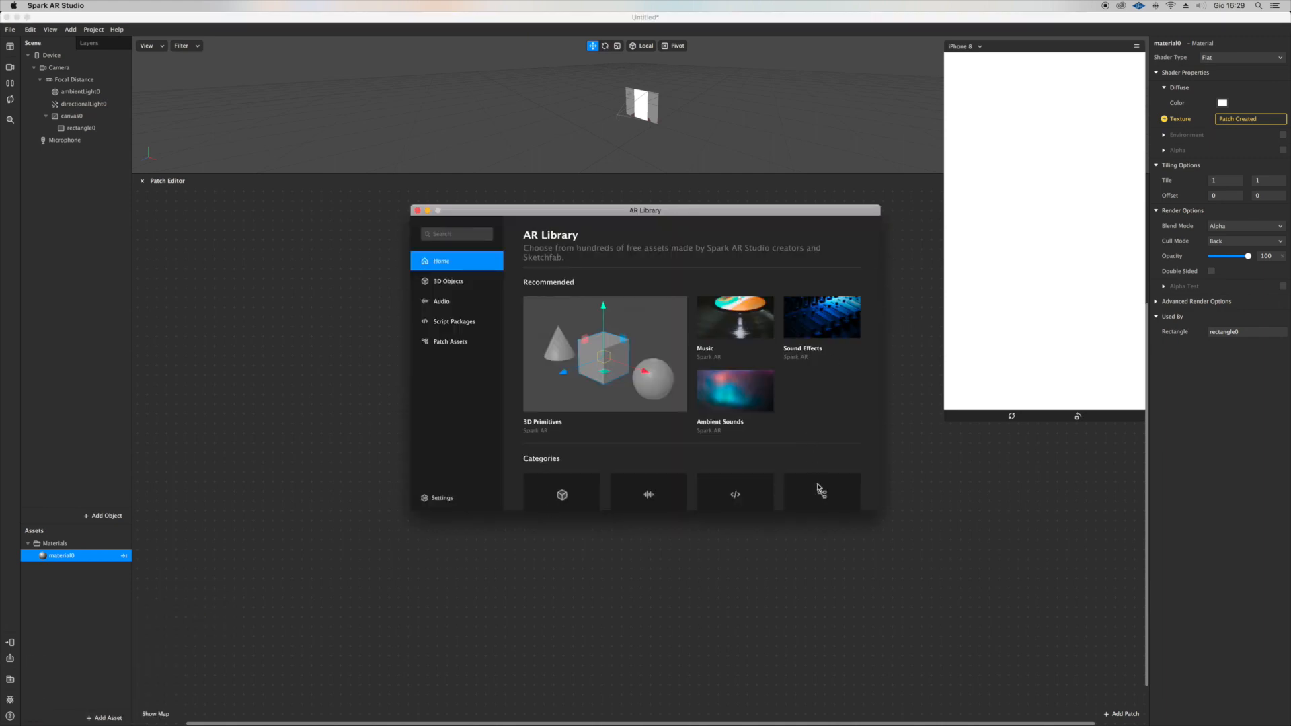
click(819, 489)
scroll(819, 338, down, 1)
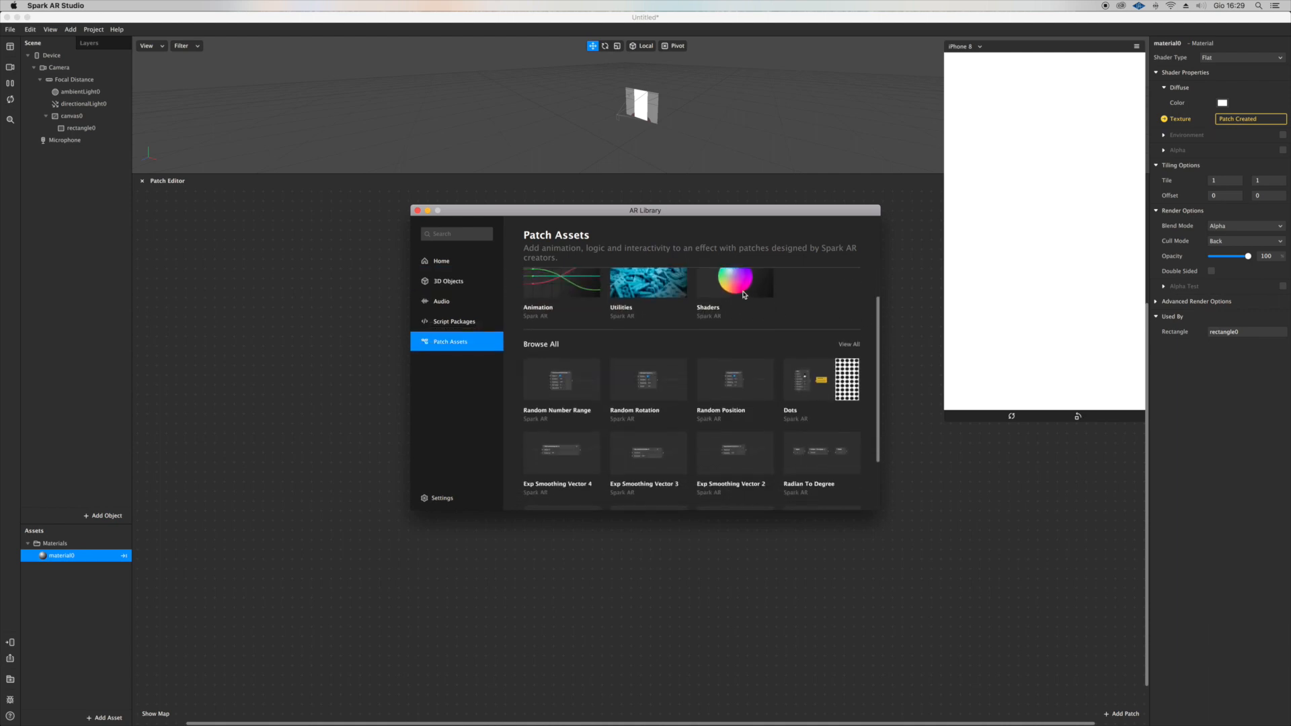
click(745, 294)
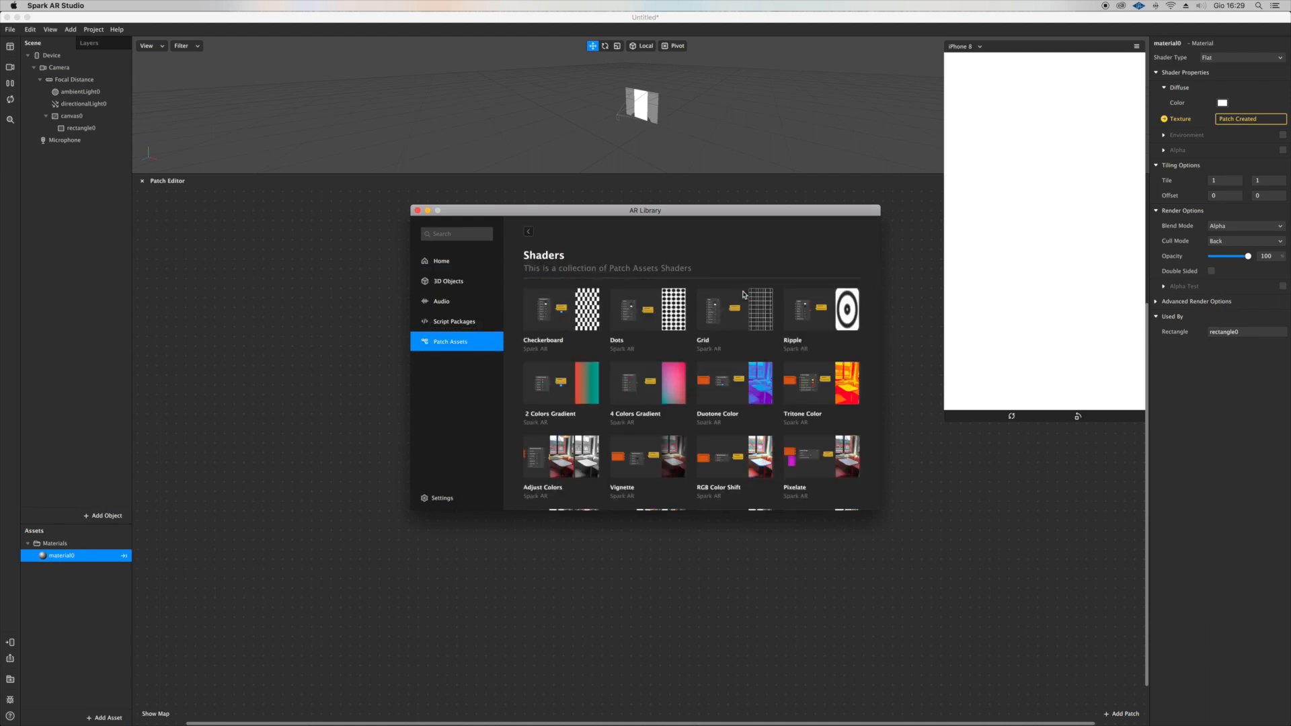
Step: Browse the Shaders collection and import the Ripple patch asset into the project
scroll(792, 369, down, 2)
scroll(792, 369, up, 2)
scroll(793, 369, down, 2)
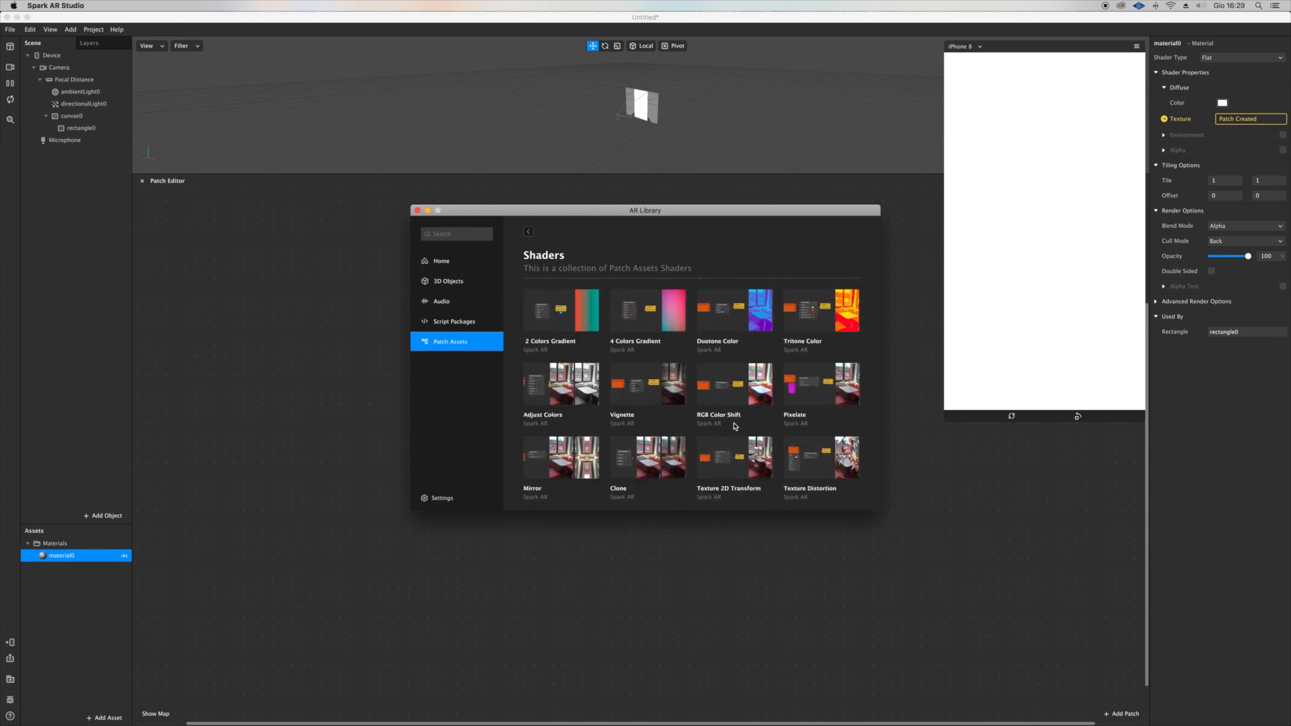
scroll(663, 432, up, 1)
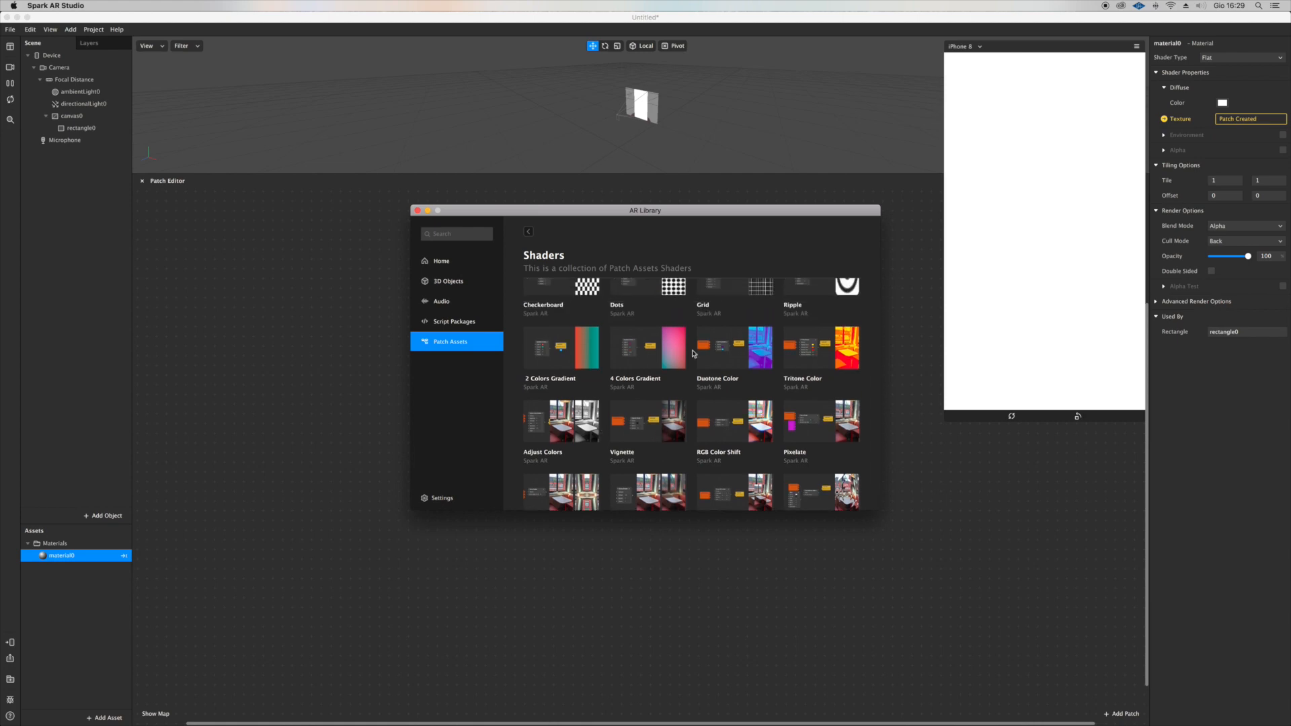
scroll(682, 351, up, 1)
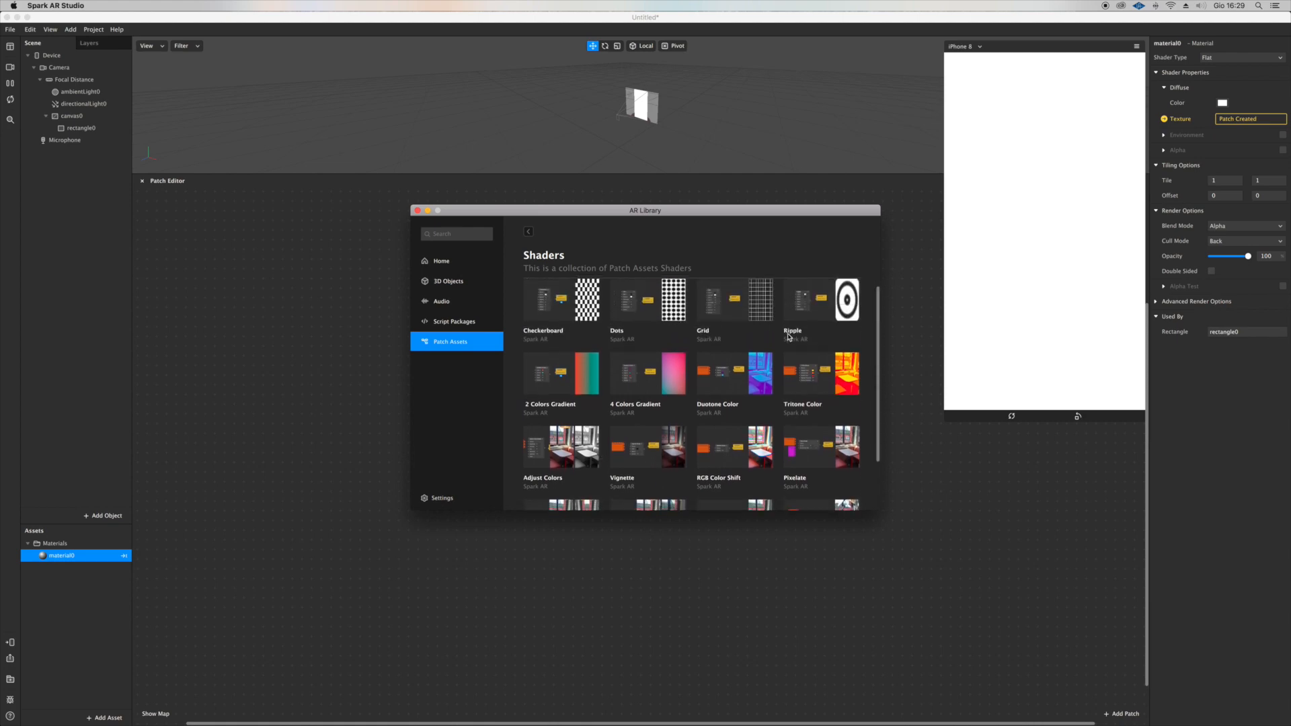
click(848, 317)
click(721, 288)
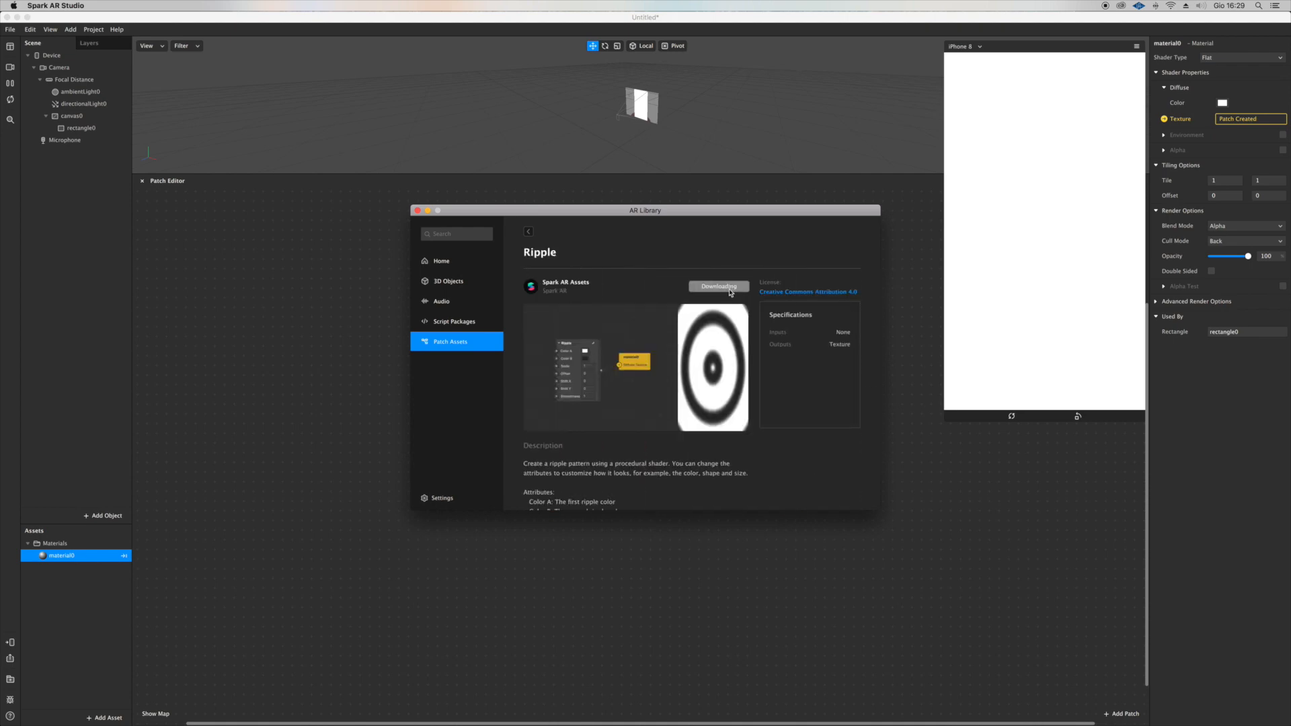
Step: Import the Dots patch asset from the Shaders collection
click(530, 234)
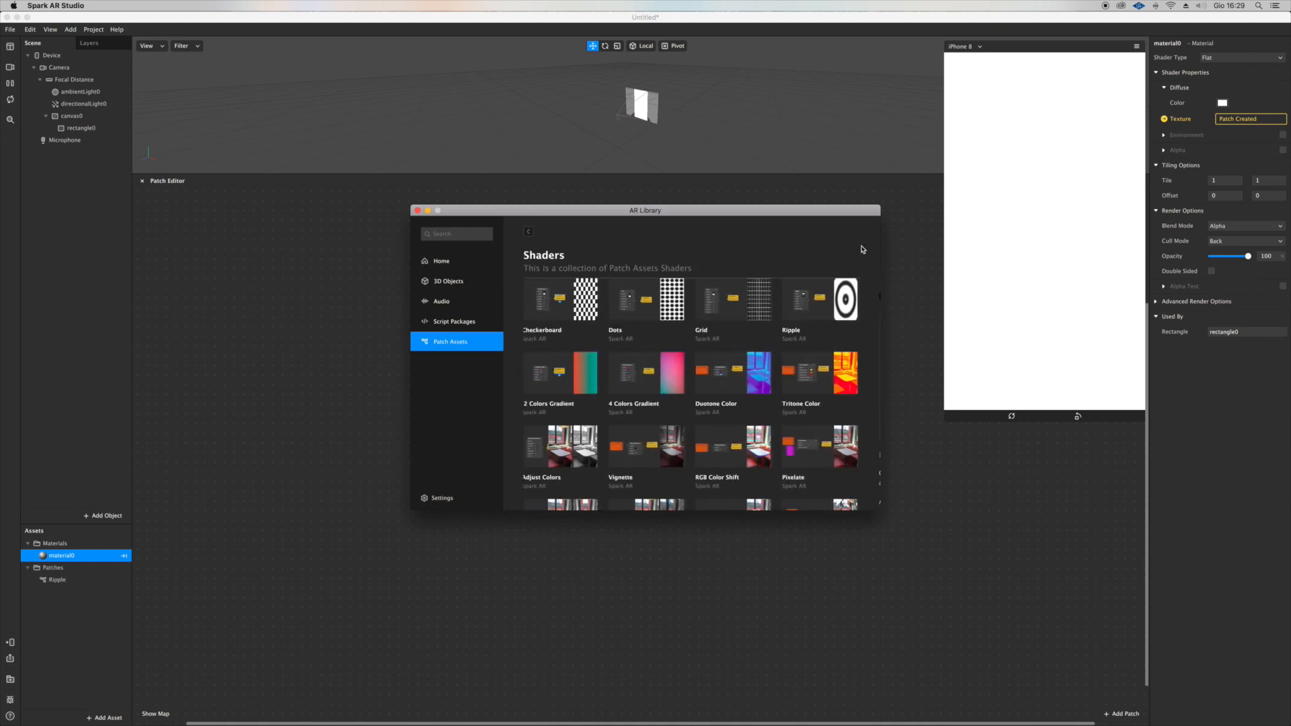
click(678, 302)
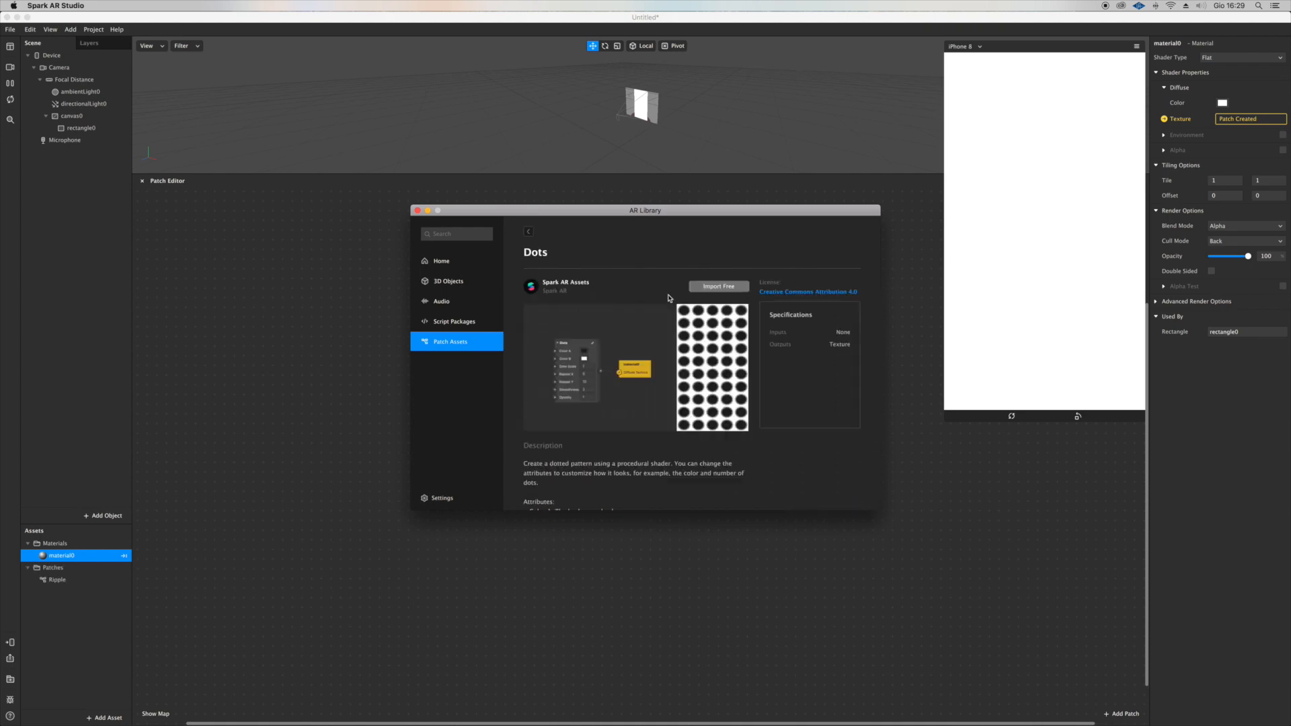
click(717, 288)
click(529, 232)
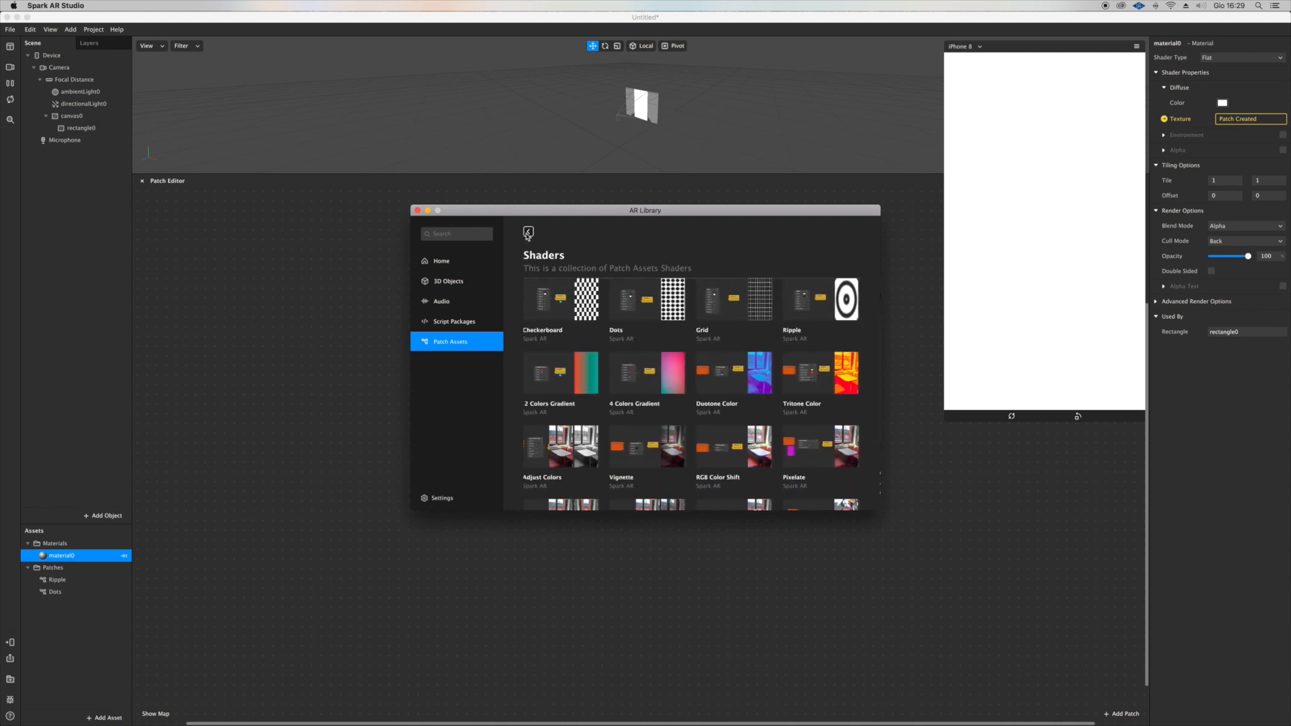
Step: Import the Texture Distortion patch asset from the Shaders collection
scroll(685, 378, down, 2)
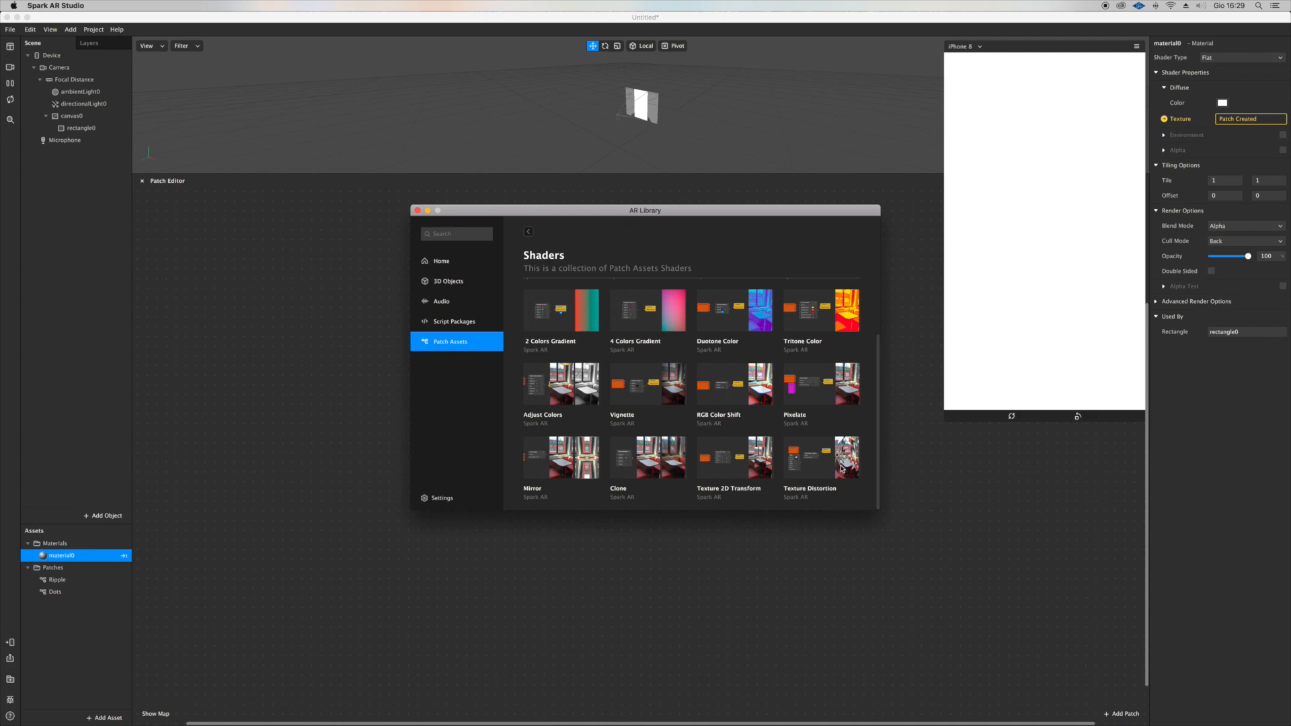
click(843, 468)
click(719, 287)
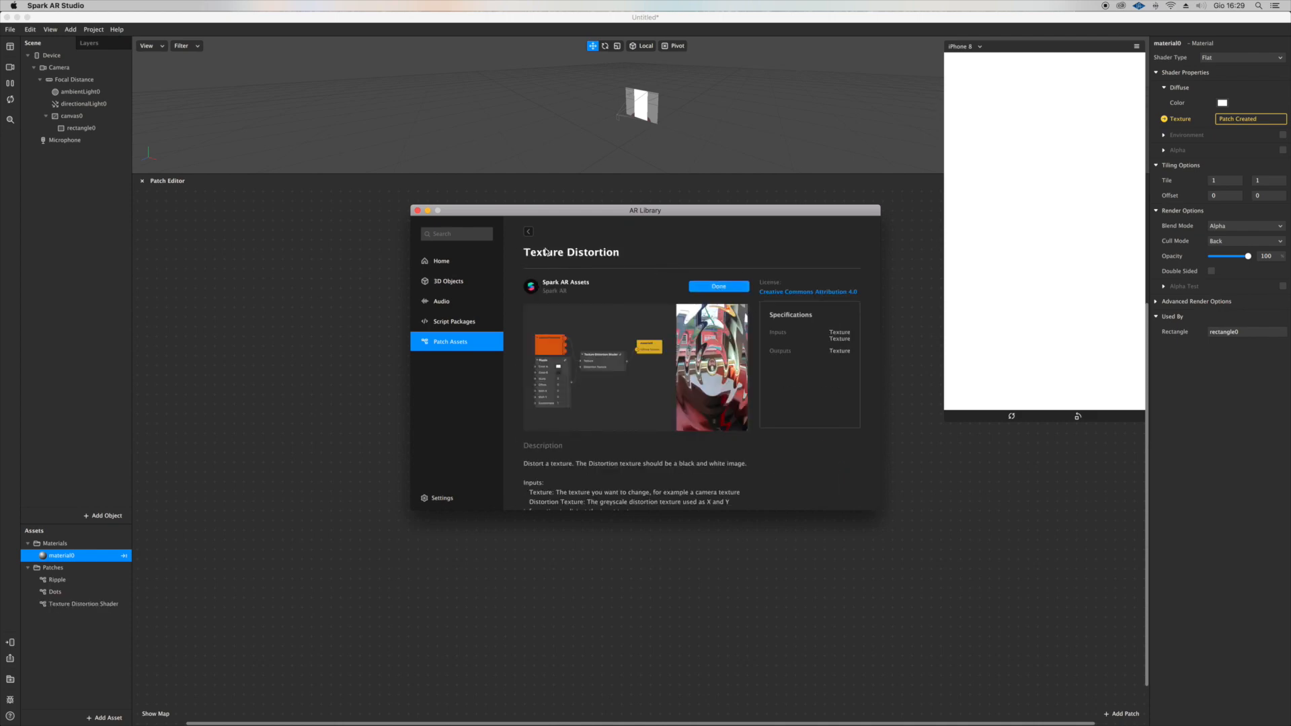
click(529, 231)
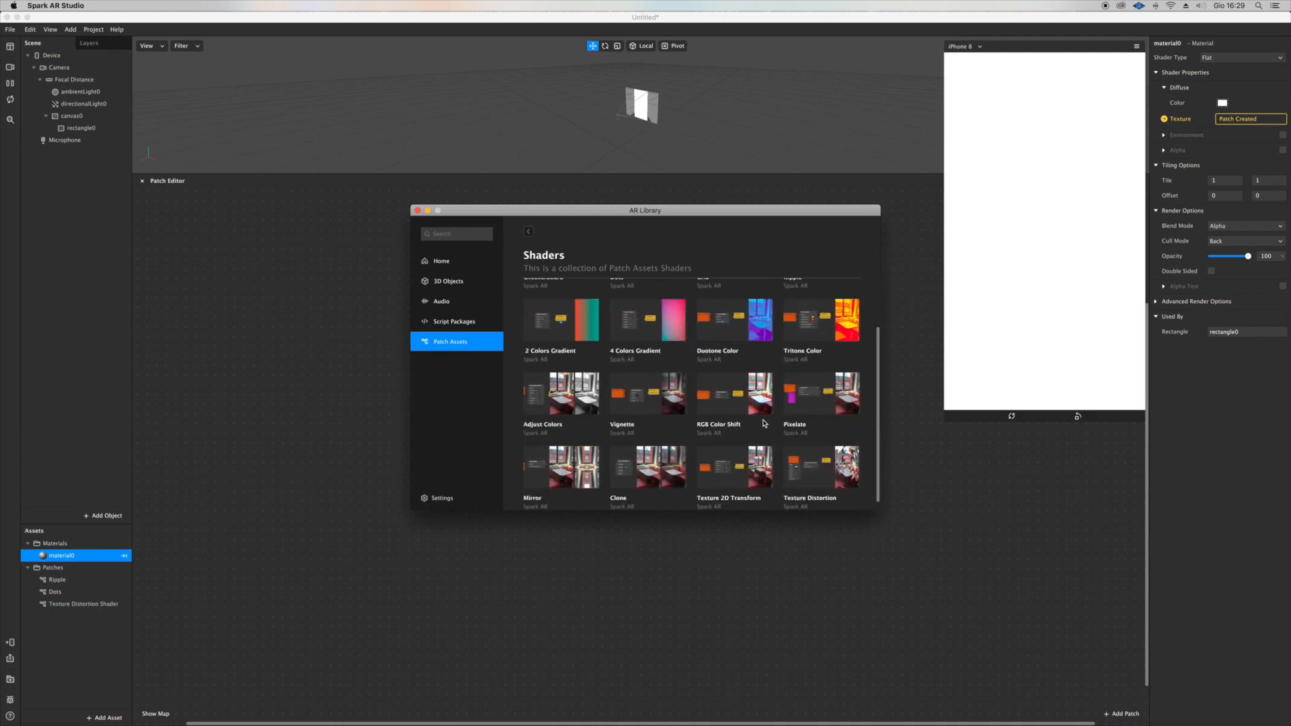
Step: Import the RGB Color Shift patch asset from the Shaders collection and close the AR Library
scroll(749, 452, down, 1)
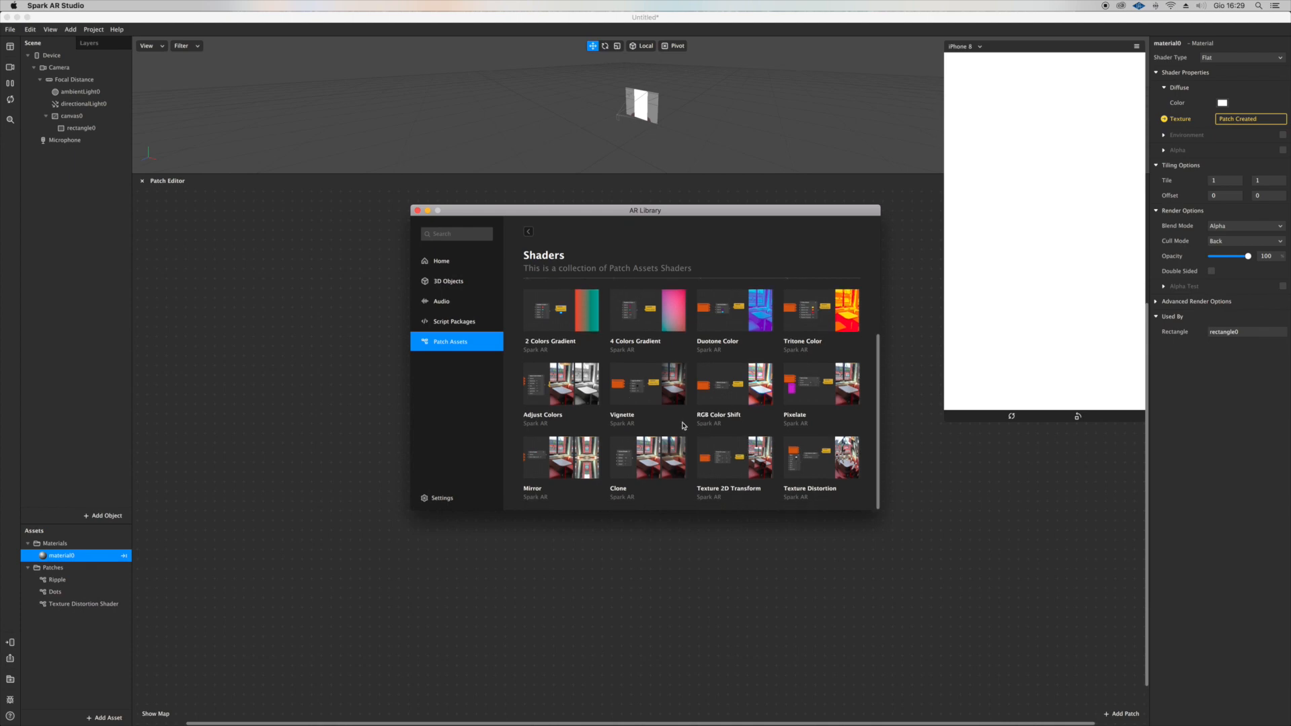
click(727, 389)
click(698, 285)
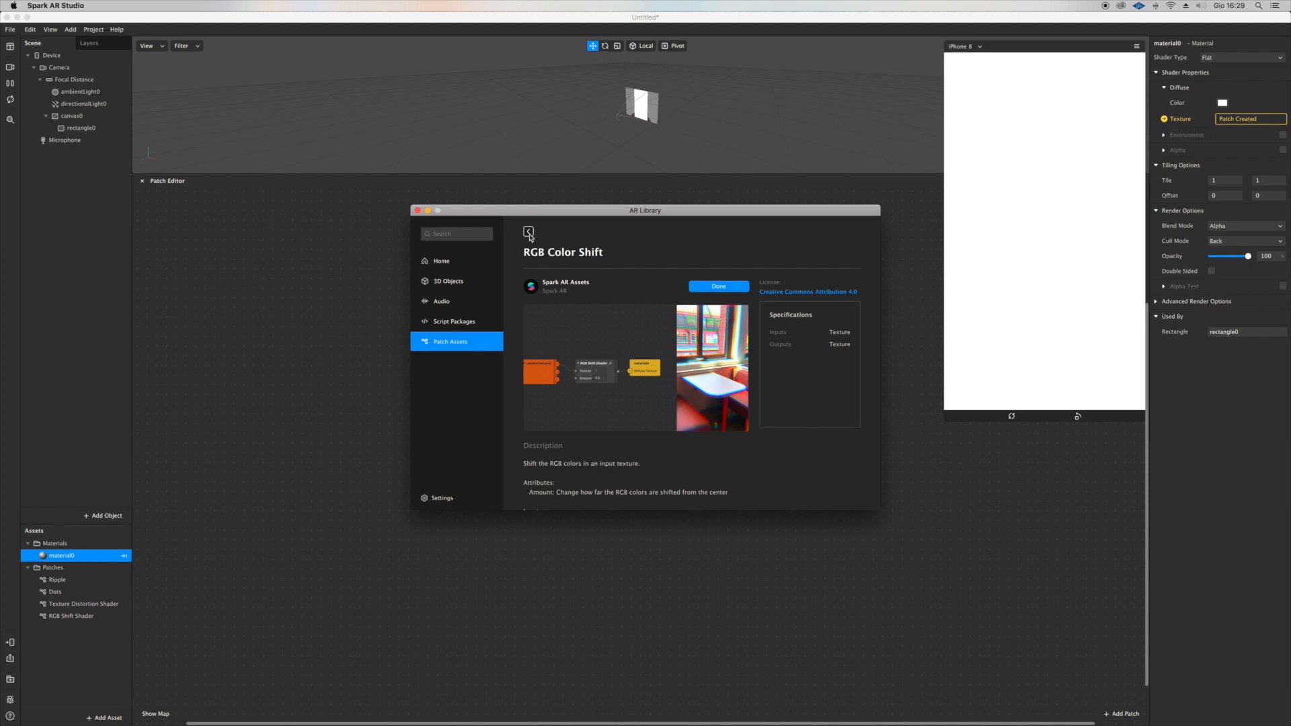
click(417, 211)
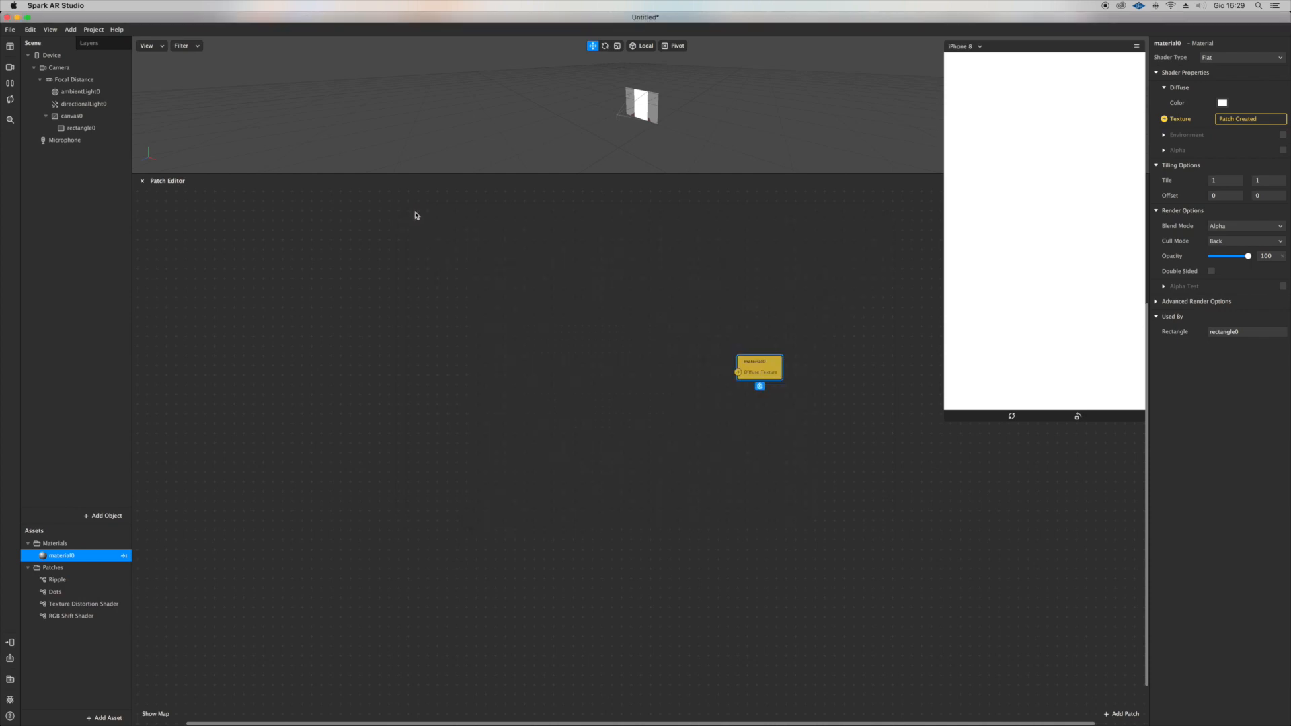
Step: Select the Camera in the scene and extract its texture as a project asset
click(92, 70)
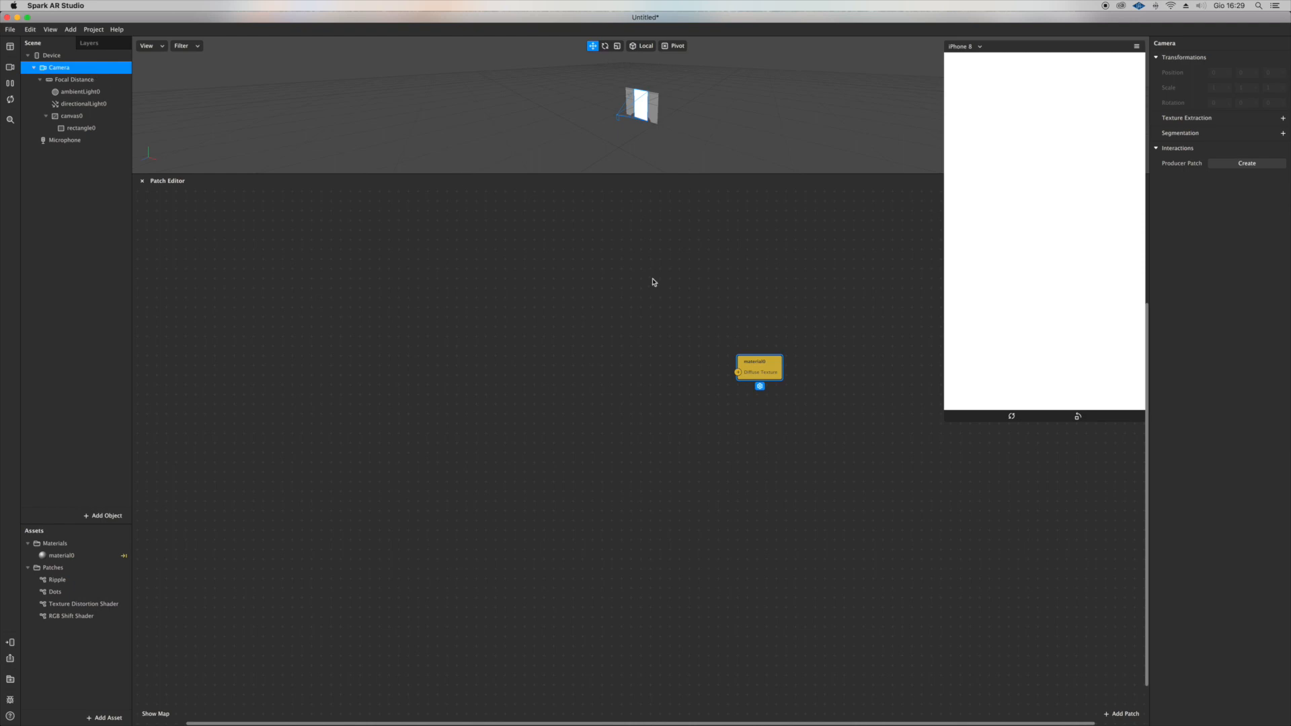
click(1283, 119)
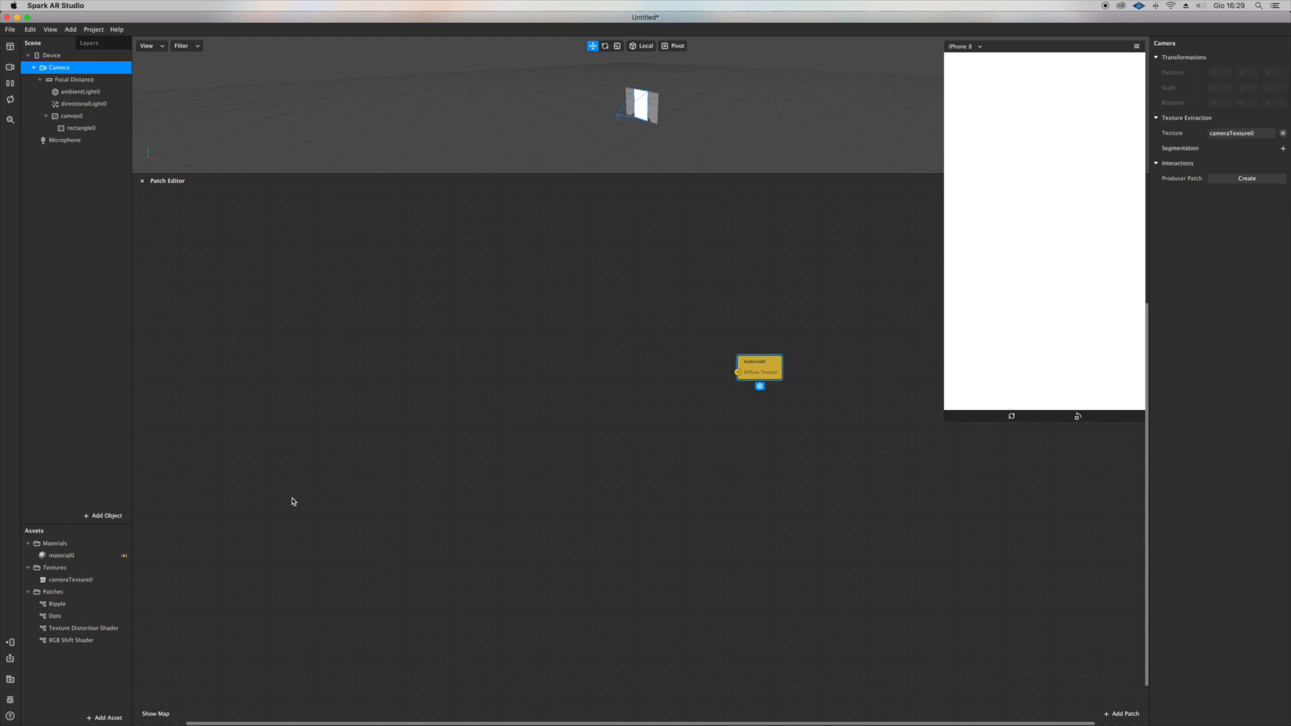
click(99, 694)
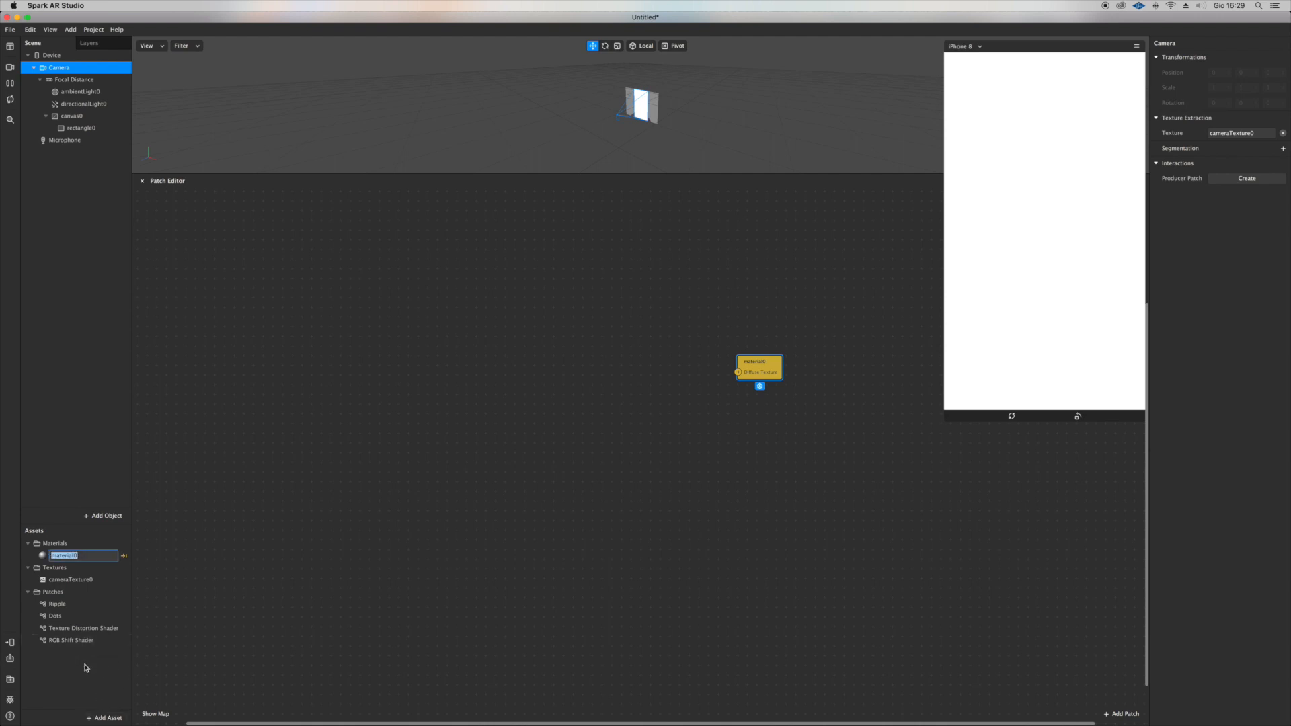
Step: Add the Ripple, Dots, Texture Distortion Shader and RGB Shift Shader assets to the Patch Editor and spread them apart
click(67, 640)
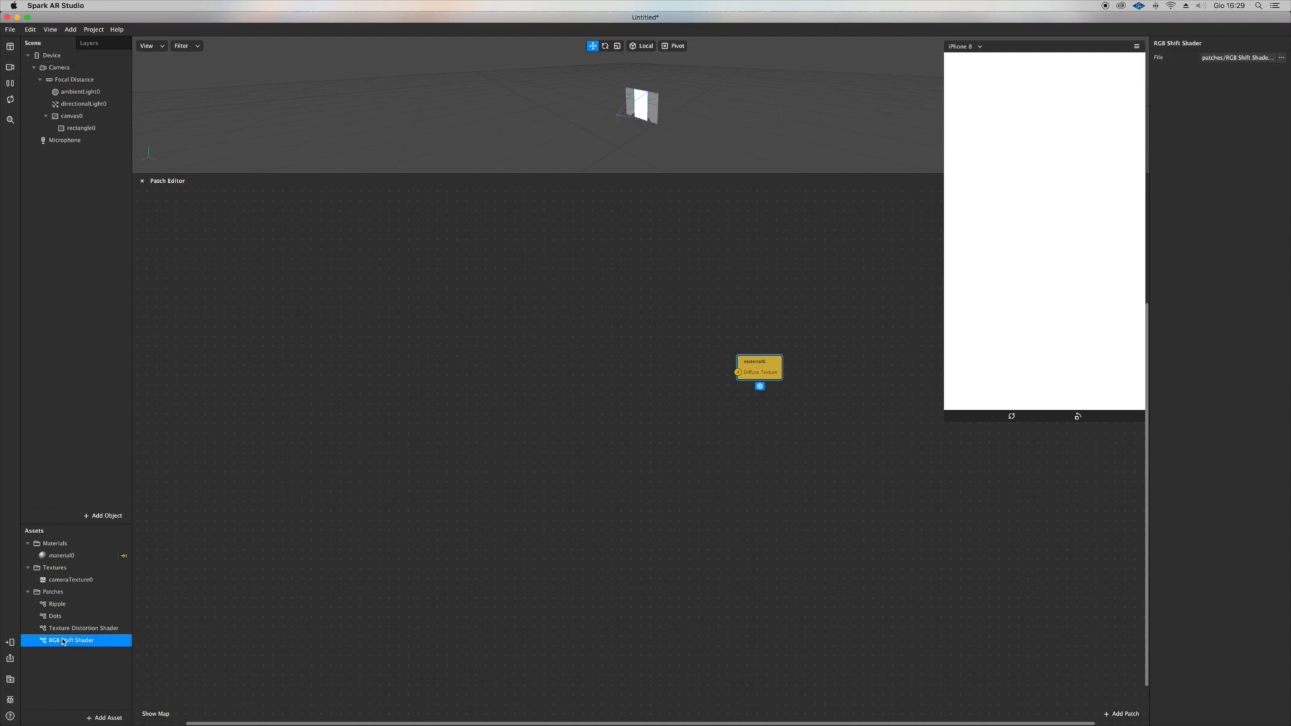
shift+click(64, 604)
drag(64, 604, 486, 284)
drag(521, 450, 430, 442)
middle_drag(496, 445, 541, 511)
click(462, 422)
drag(462, 421, 652, 442)
drag(531, 350, 696, 253)
drag(466, 498, 366, 560)
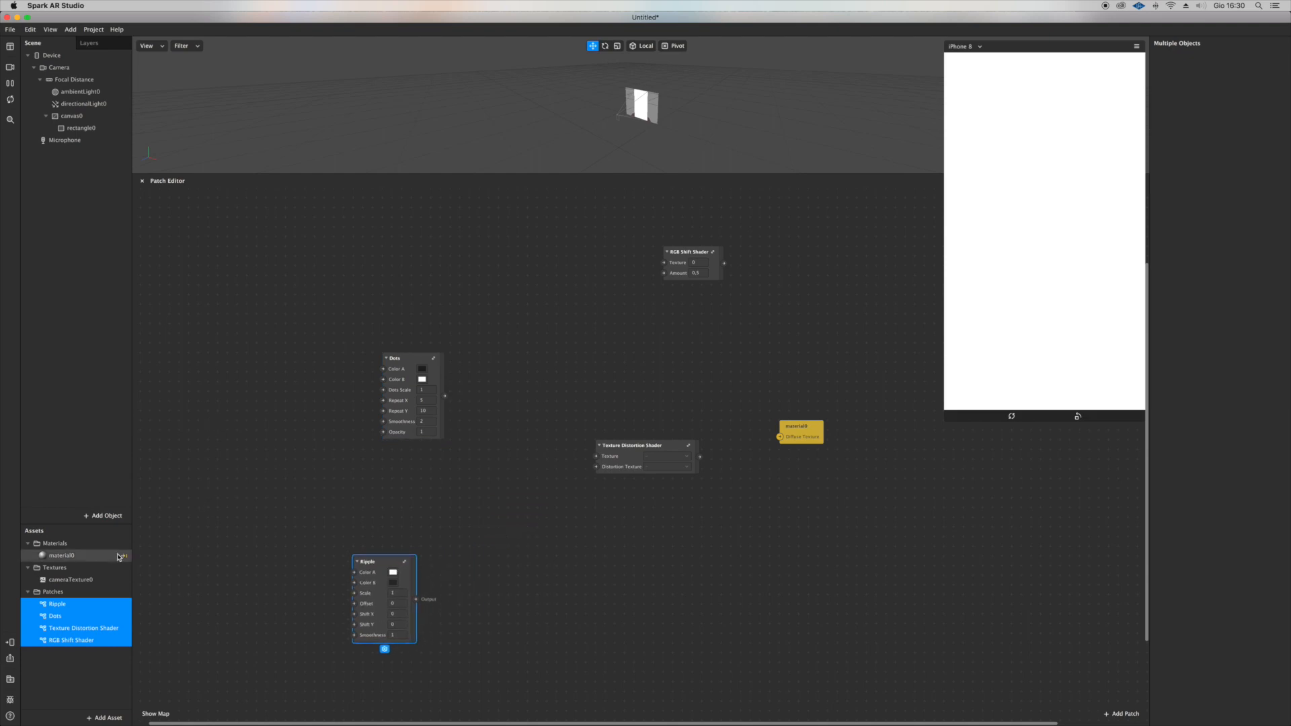
Step: Add the cameraTexture0 patch between Dots and Ripple, and shift material0 and the Texture Distortion Shader to make room
drag(105, 580, 452, 487)
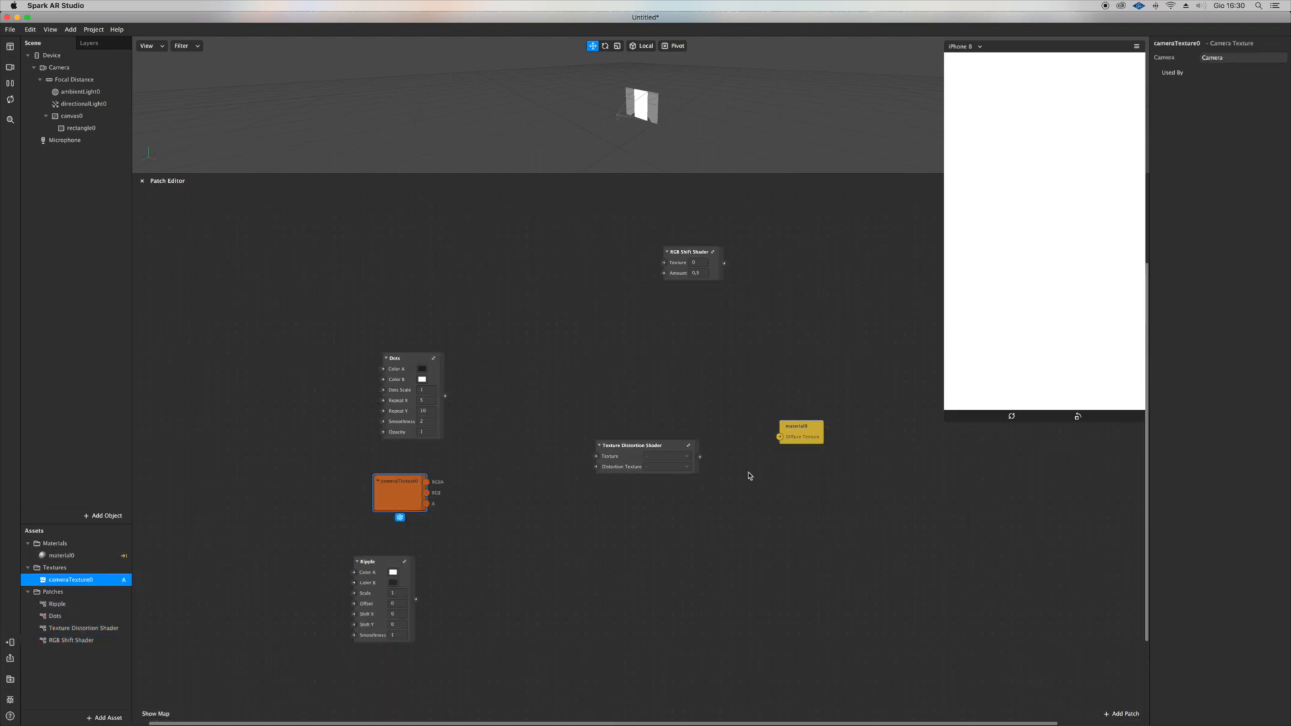
drag(808, 432, 877, 442)
drag(674, 456, 694, 446)
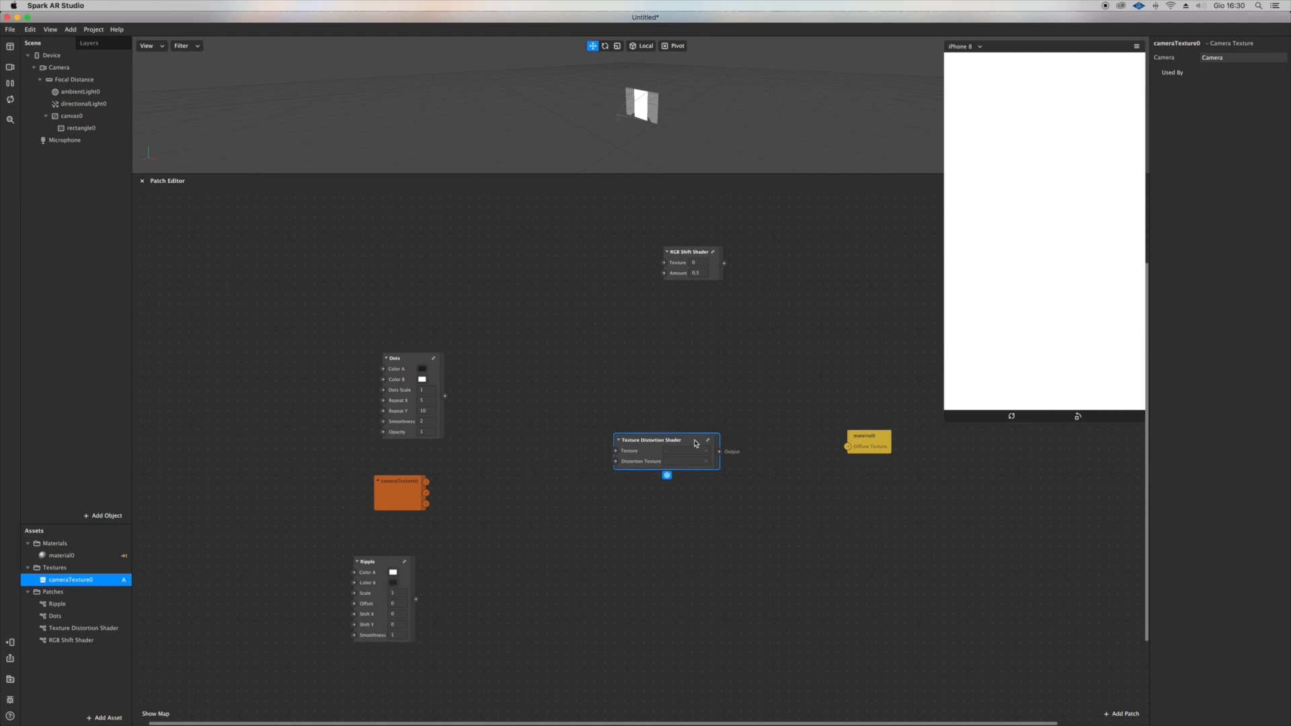
Step: Wire camera RGBA to the distortion shader's Texture, Ripple to its Distortion Texture, and its output to material0's Diffuse Texture
drag(426, 481, 617, 448)
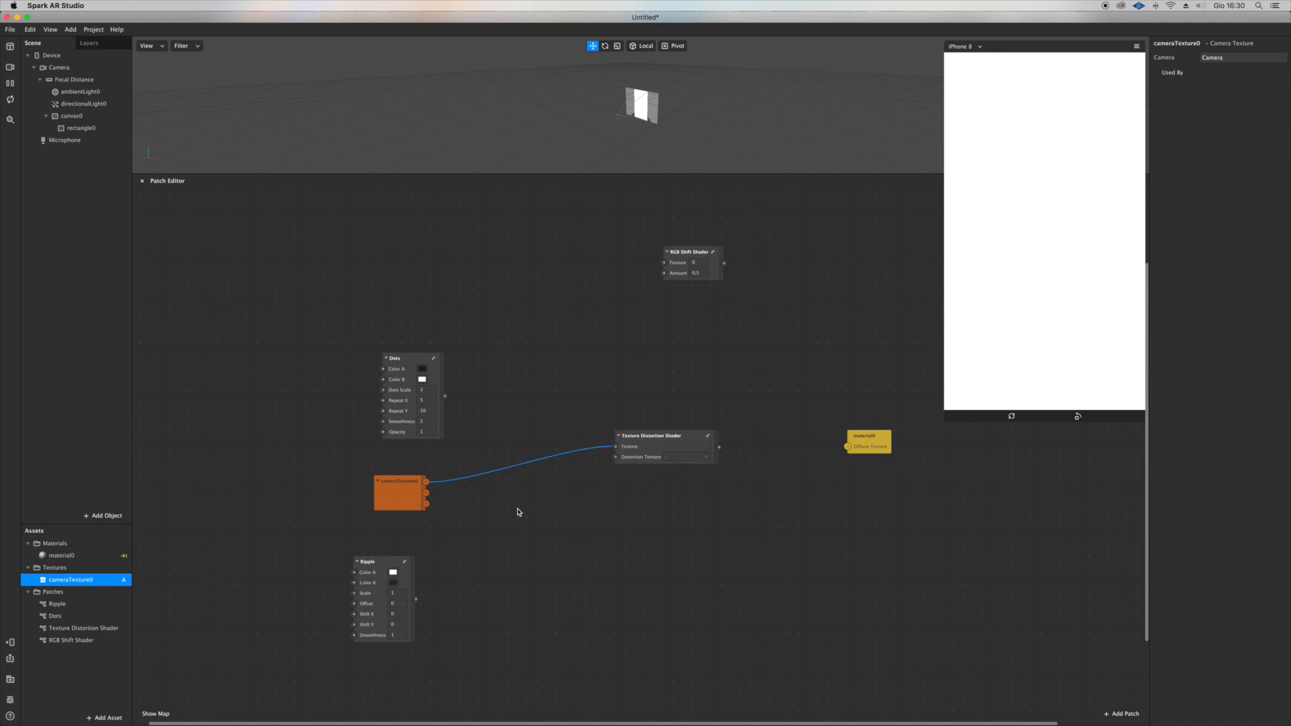
drag(416, 599, 614, 462)
drag(720, 447, 848, 447)
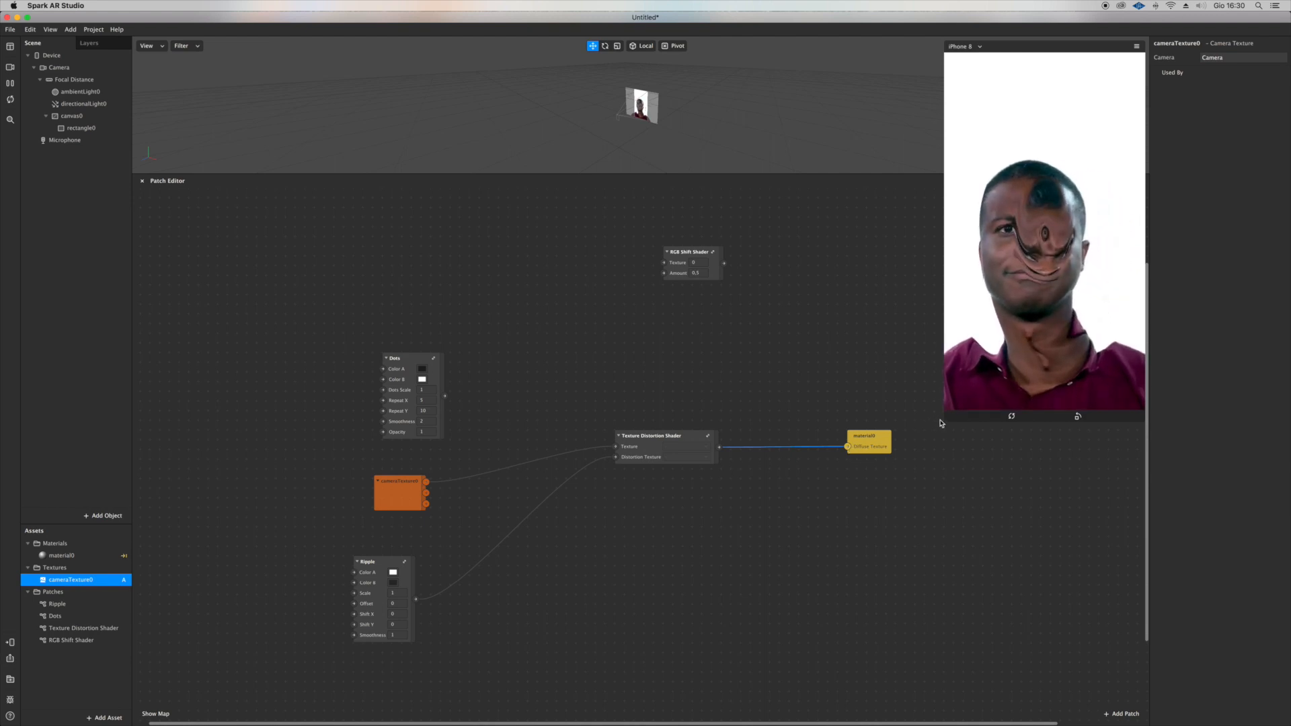
Step: Enlarge the device preview and connect the Dots output to the distortion shader's Distortion Texture in place of Ripple
drag(943, 423, 859, 529)
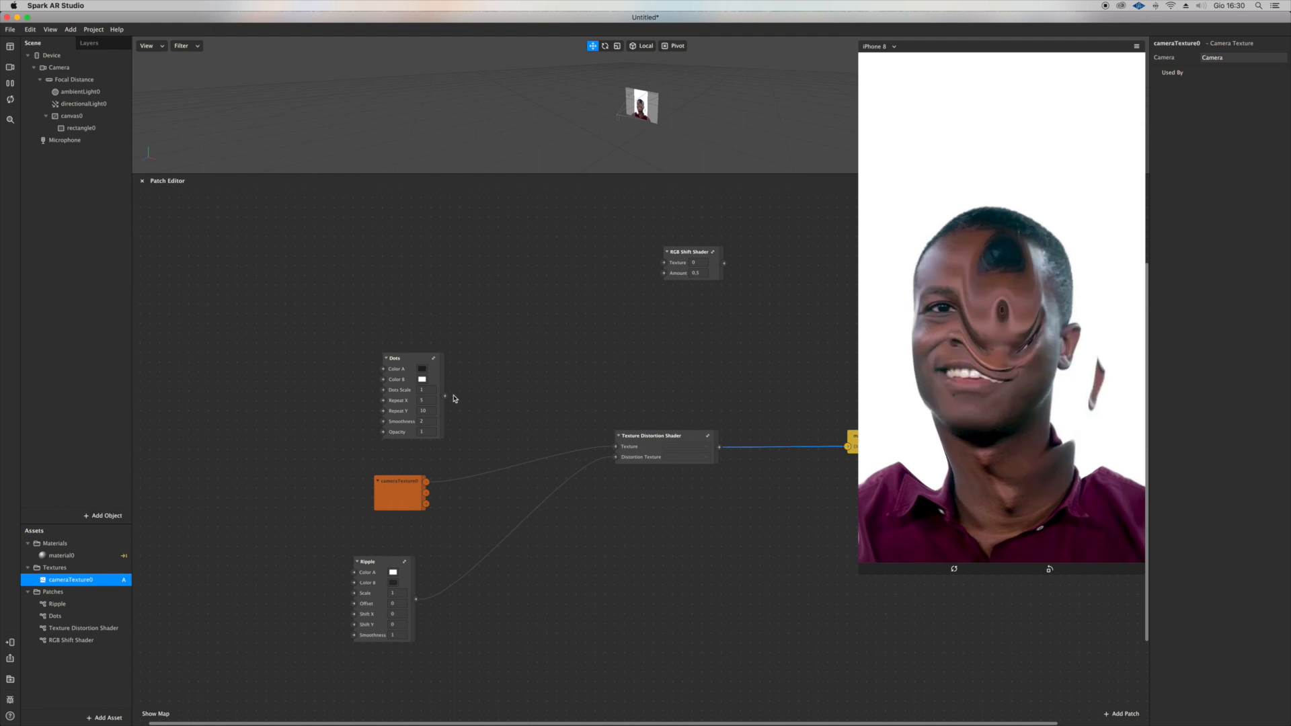
drag(445, 397, 616, 458)
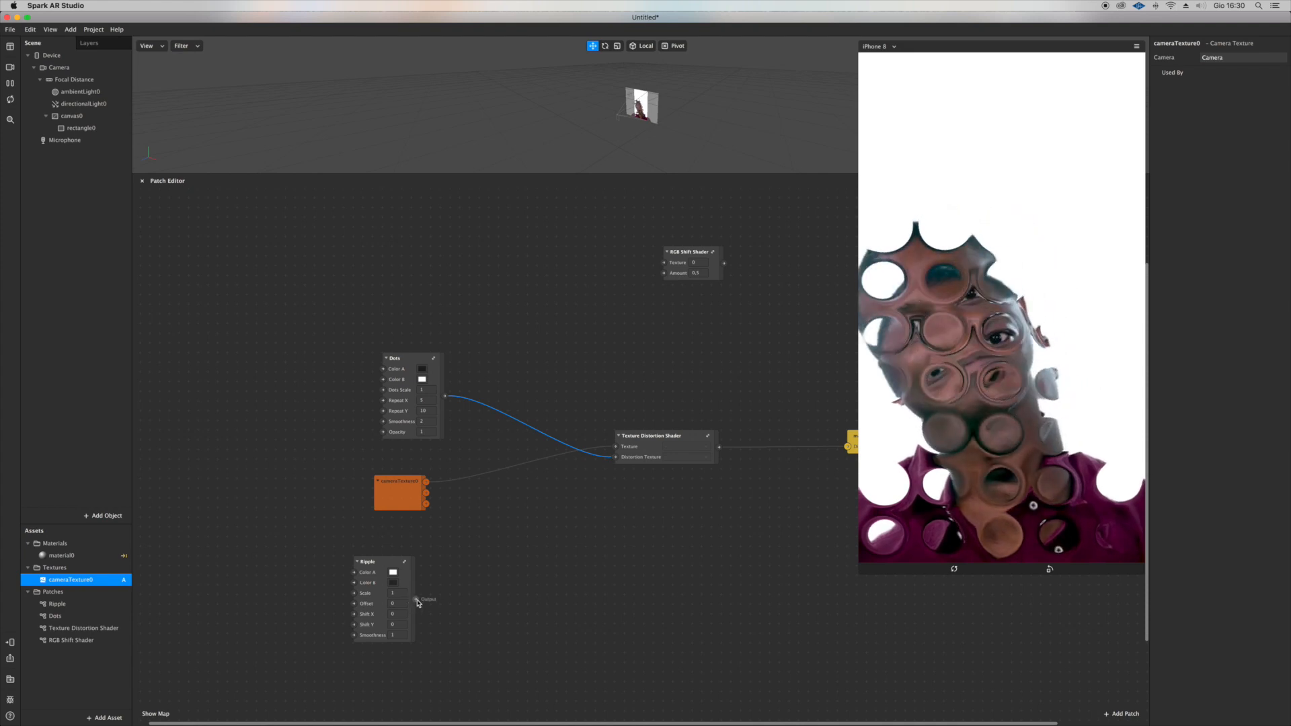
Step: Feed the Ripple patch's output into the Color B input of the Dots patch
drag(416, 599, 383, 385)
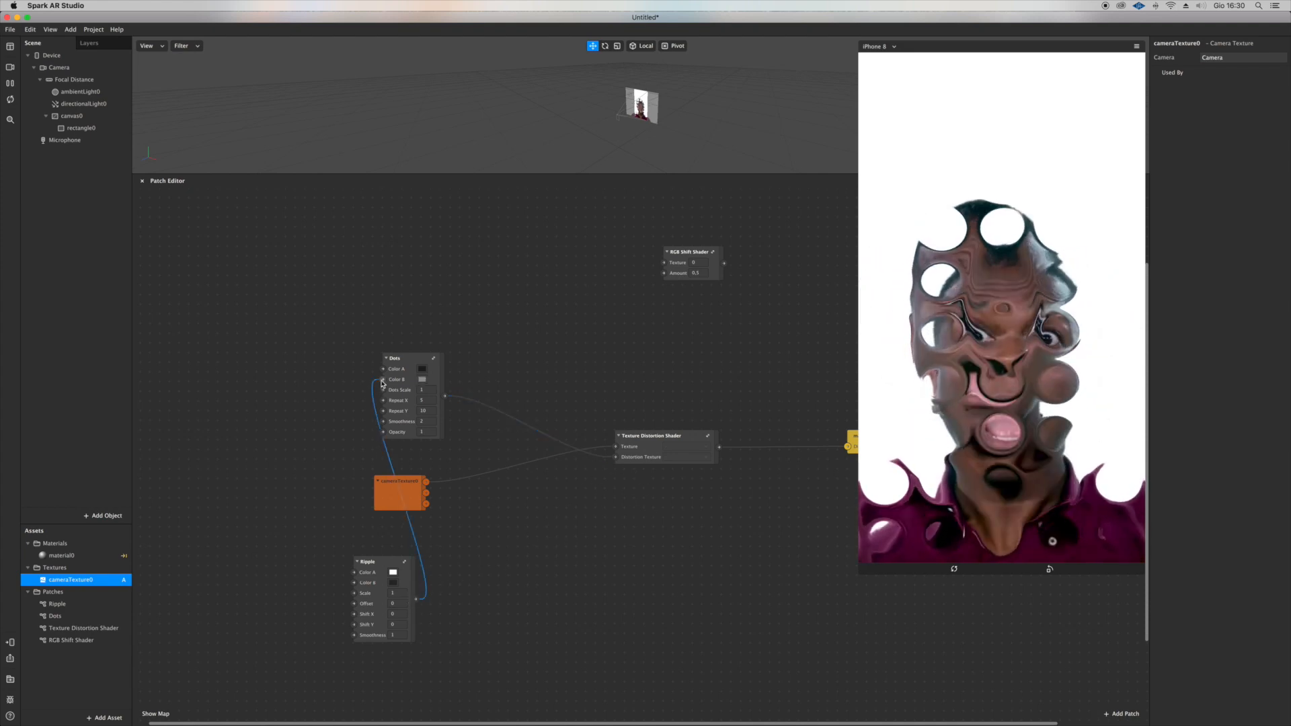
drag(415, 599, 410, 507)
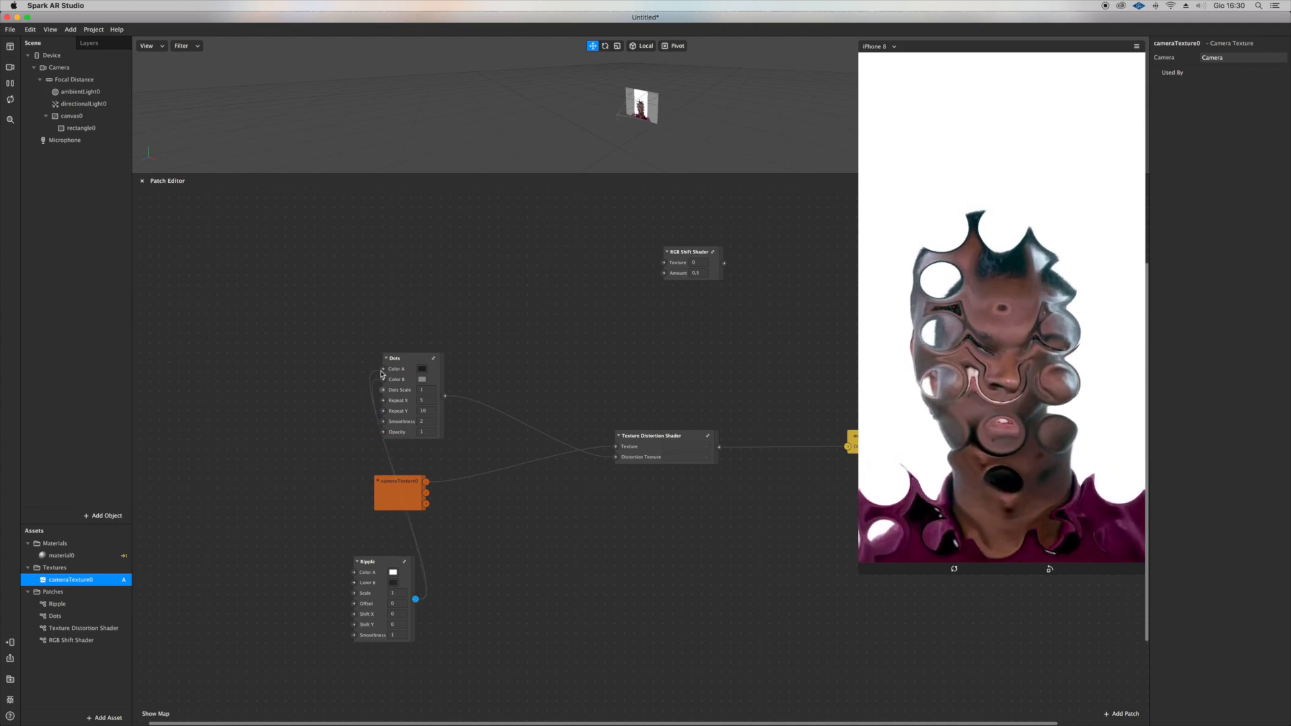
drag(380, 374, 382, 370)
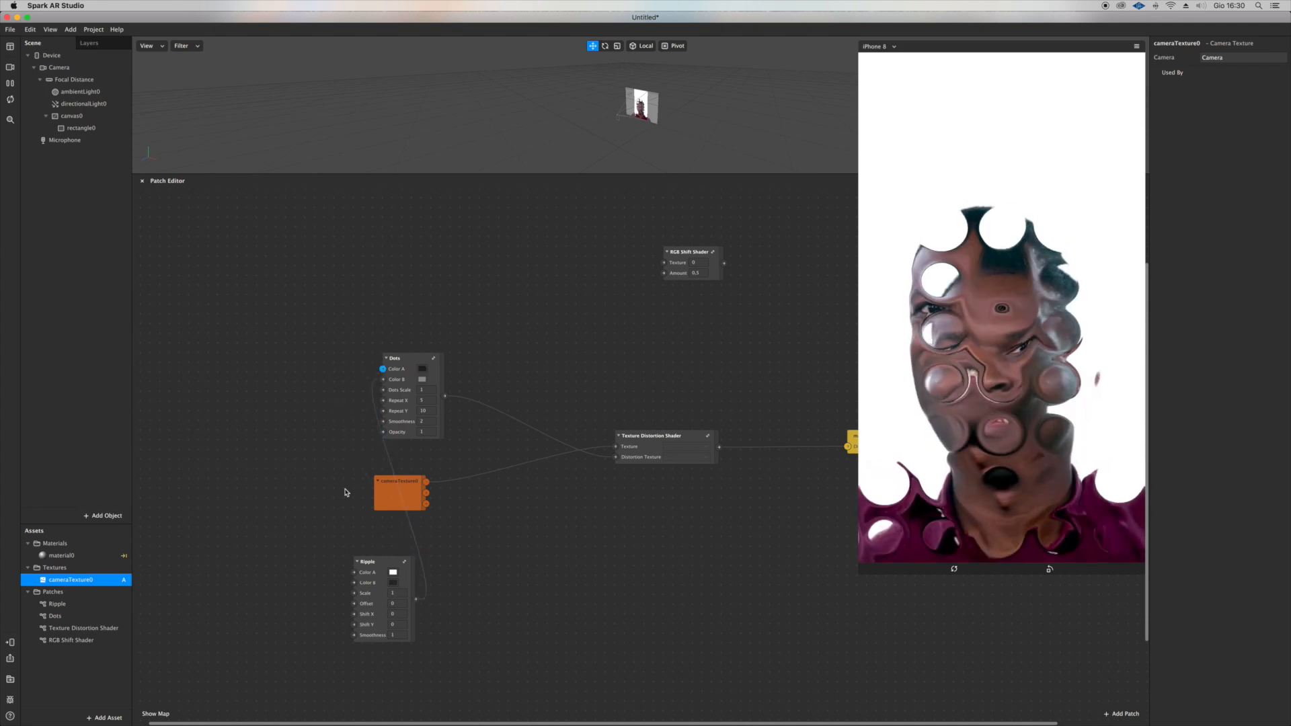
Step: Rearrange the patch graph with Ripple in front of Dots and the camera texture patch beside the RGB Shift Shader
drag(444, 397, 316, 567)
drag(396, 562, 250, 366)
scroll(403, 409, left, 3)
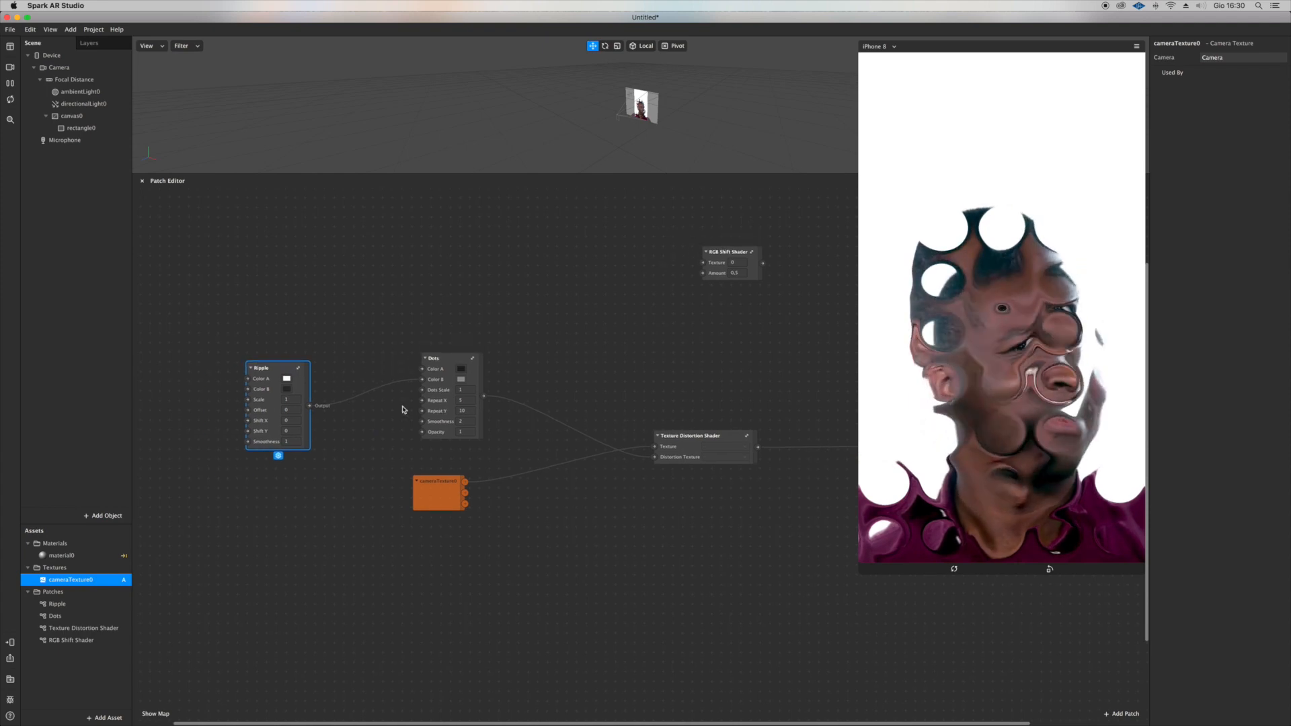
scroll(404, 409, down, 2)
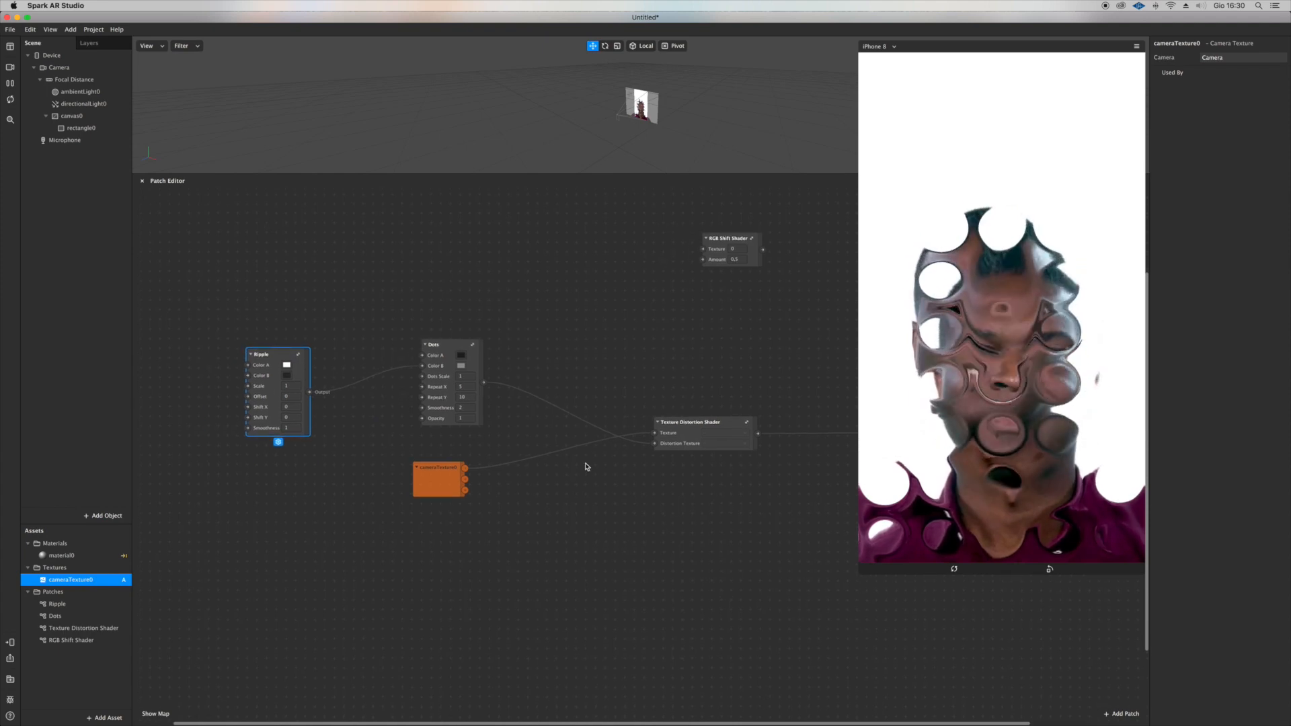
drag(446, 469, 608, 267)
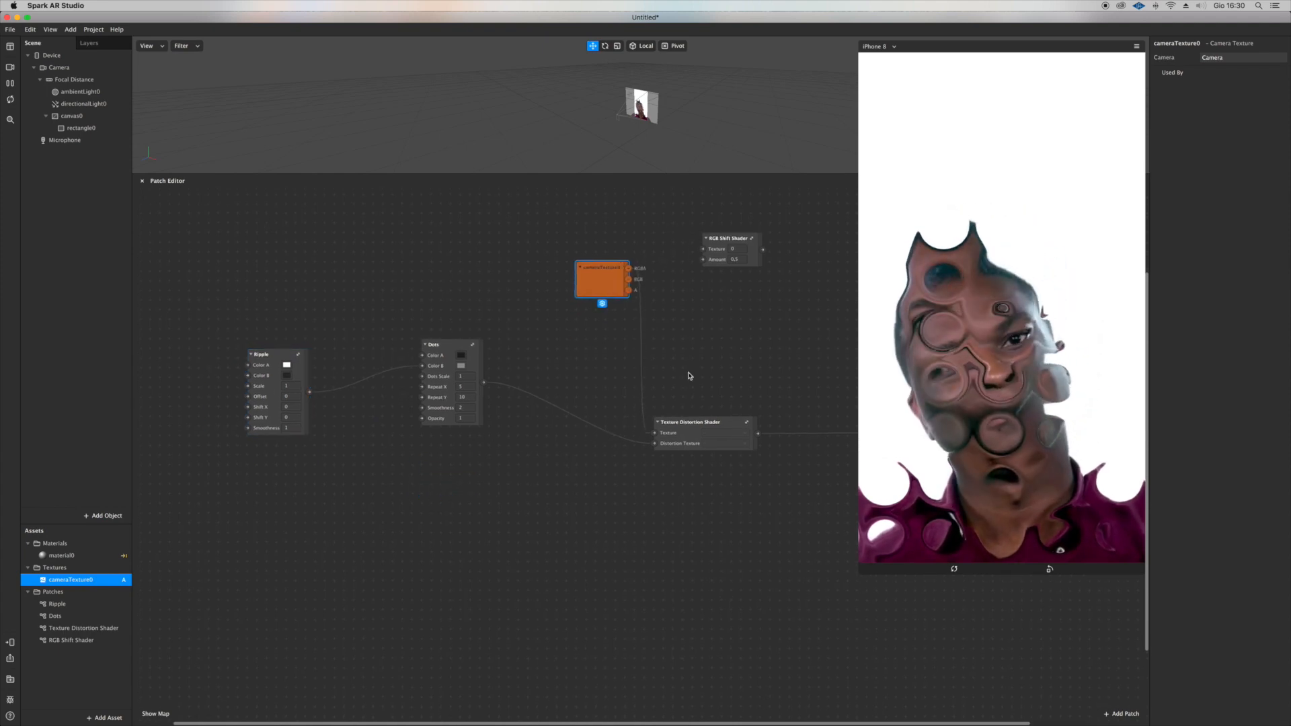
scroll(714, 421, right, 5)
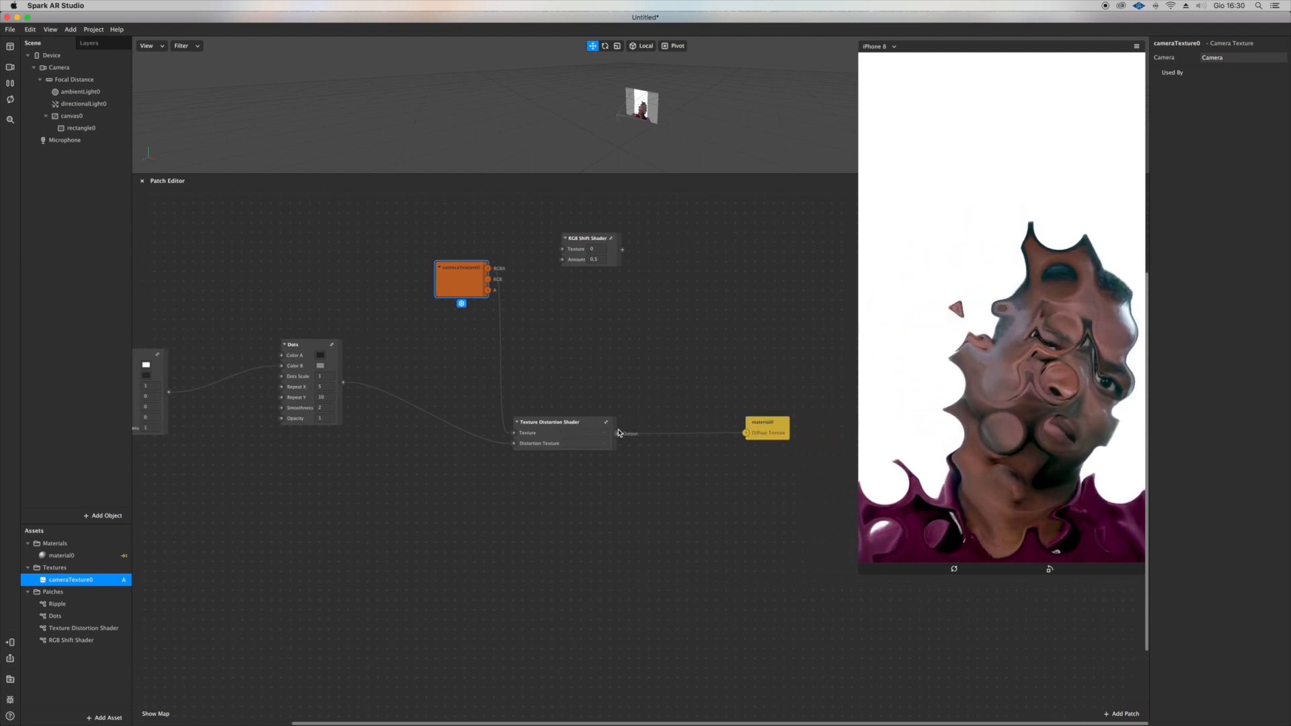
Step: Route the camera texture's RGBA through the RGB Shift Shader and connect its output to the Texture Distortion Shader's Texture input
drag(495, 271, 547, 378)
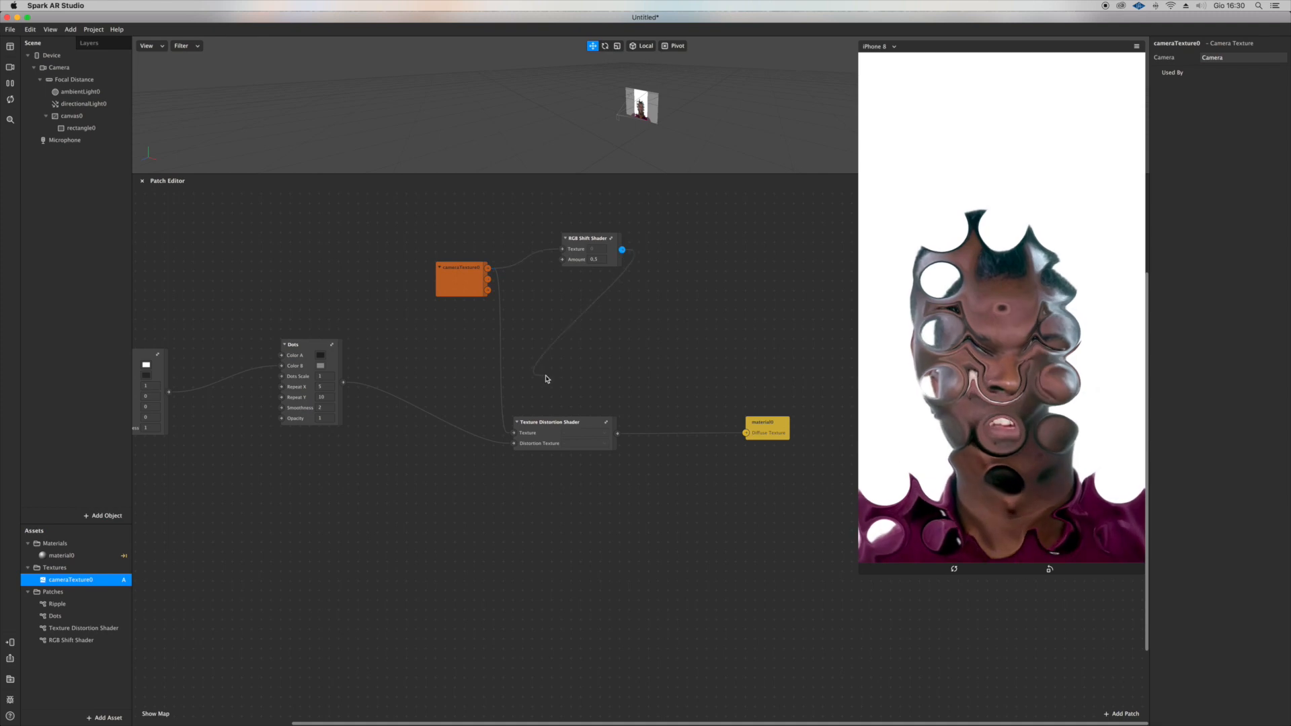
drag(515, 434, 515, 435)
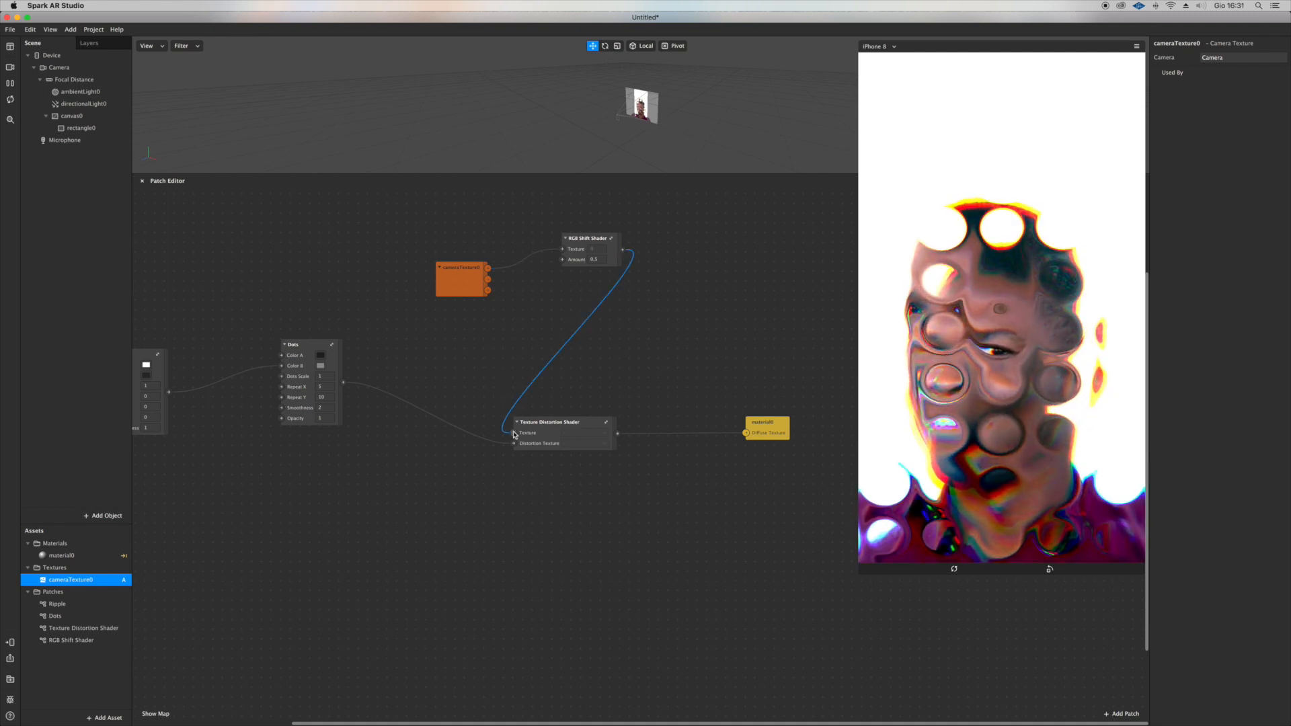
Step: Set the Ripple patch's Scale to 4
scroll(545, 407, down, 5)
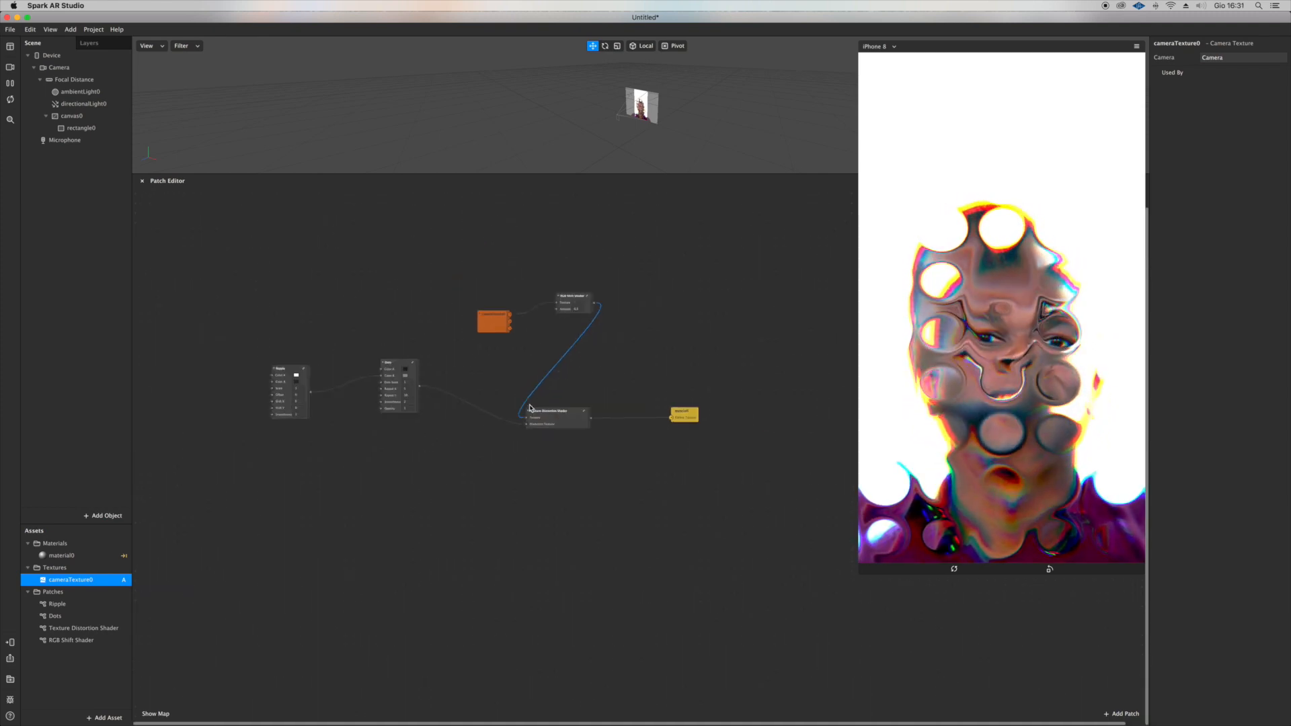
scroll(343, 409, up, 5)
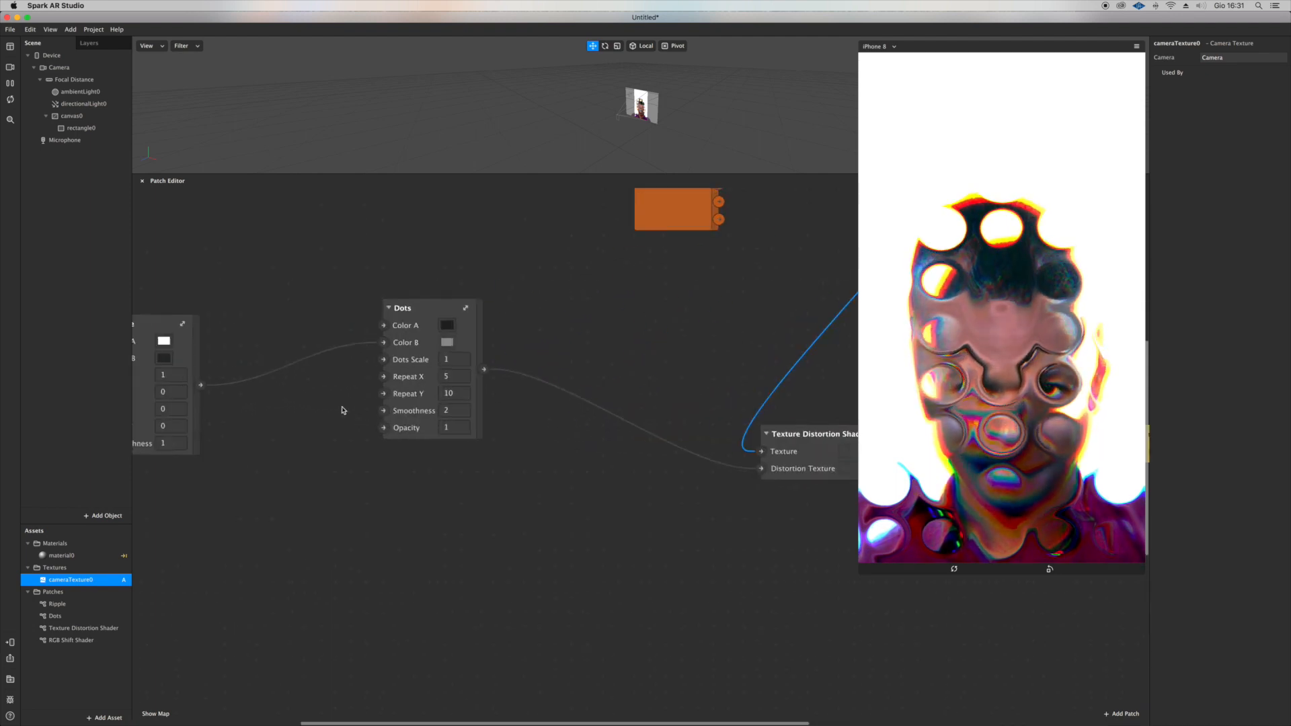
scroll(342, 410, left, 4)
scroll(345, 410, right, 3)
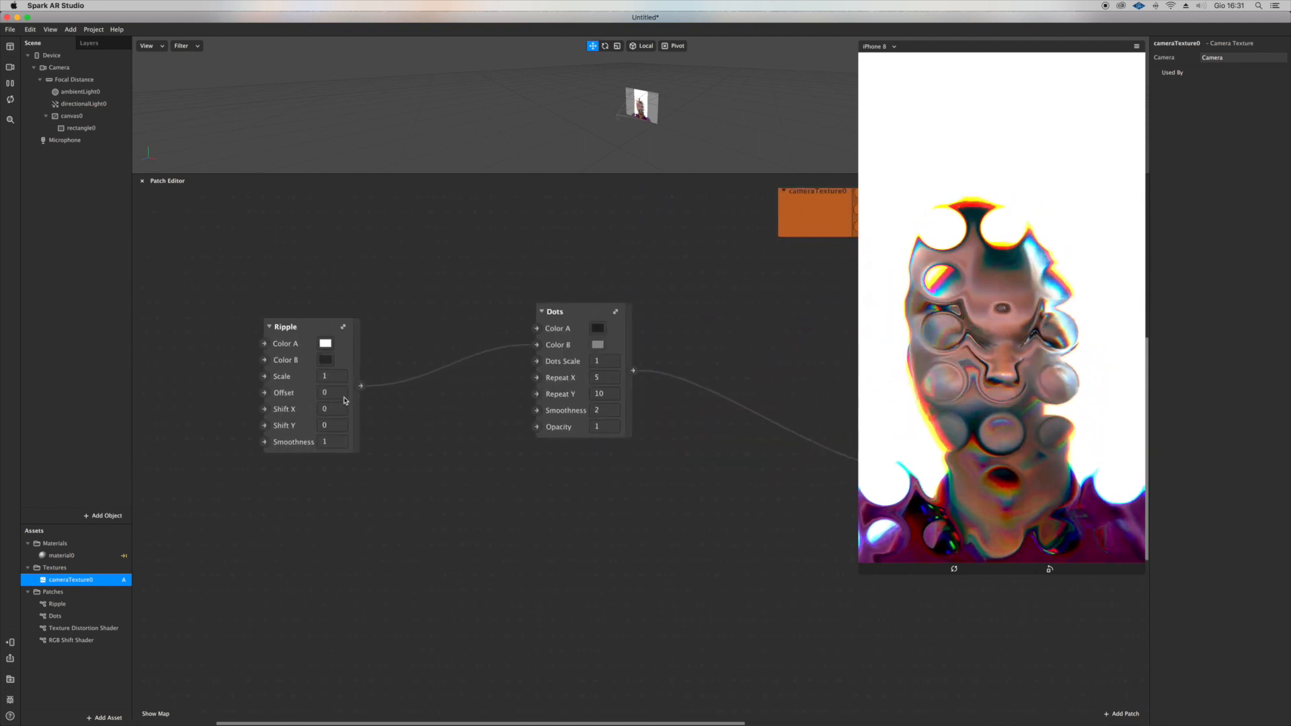
click(336, 380)
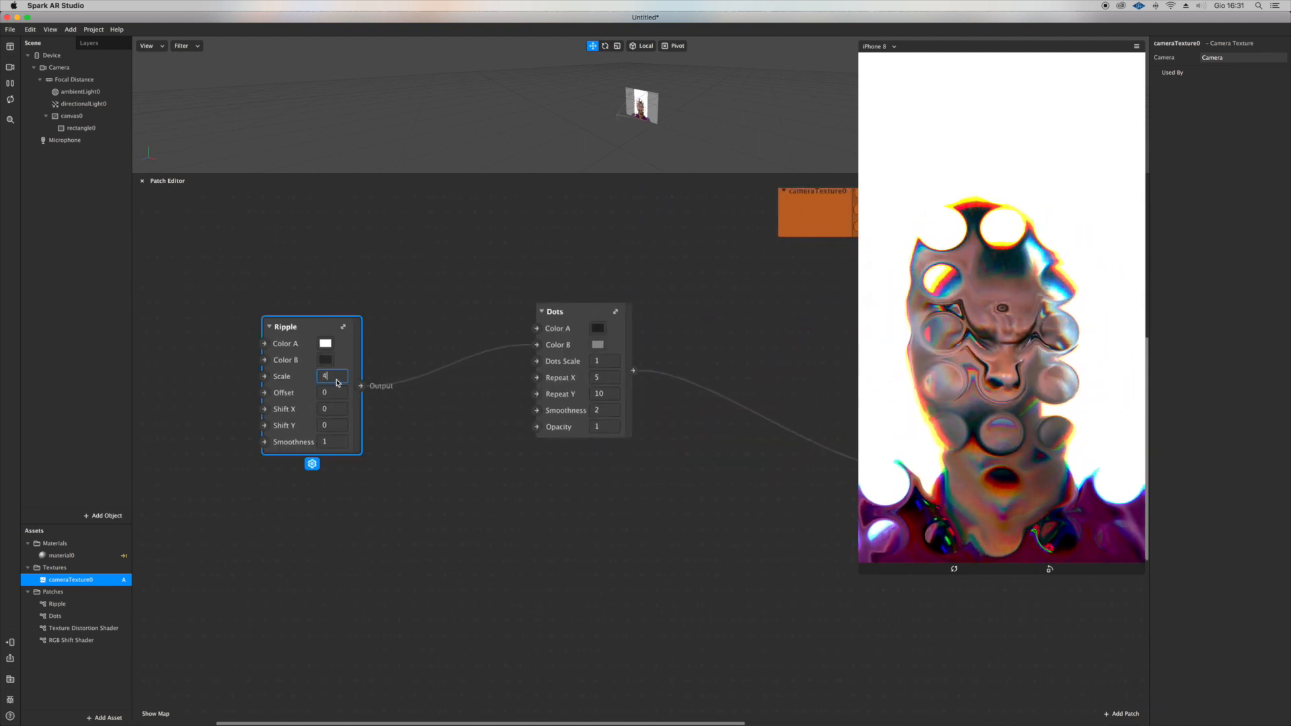
key(Return)
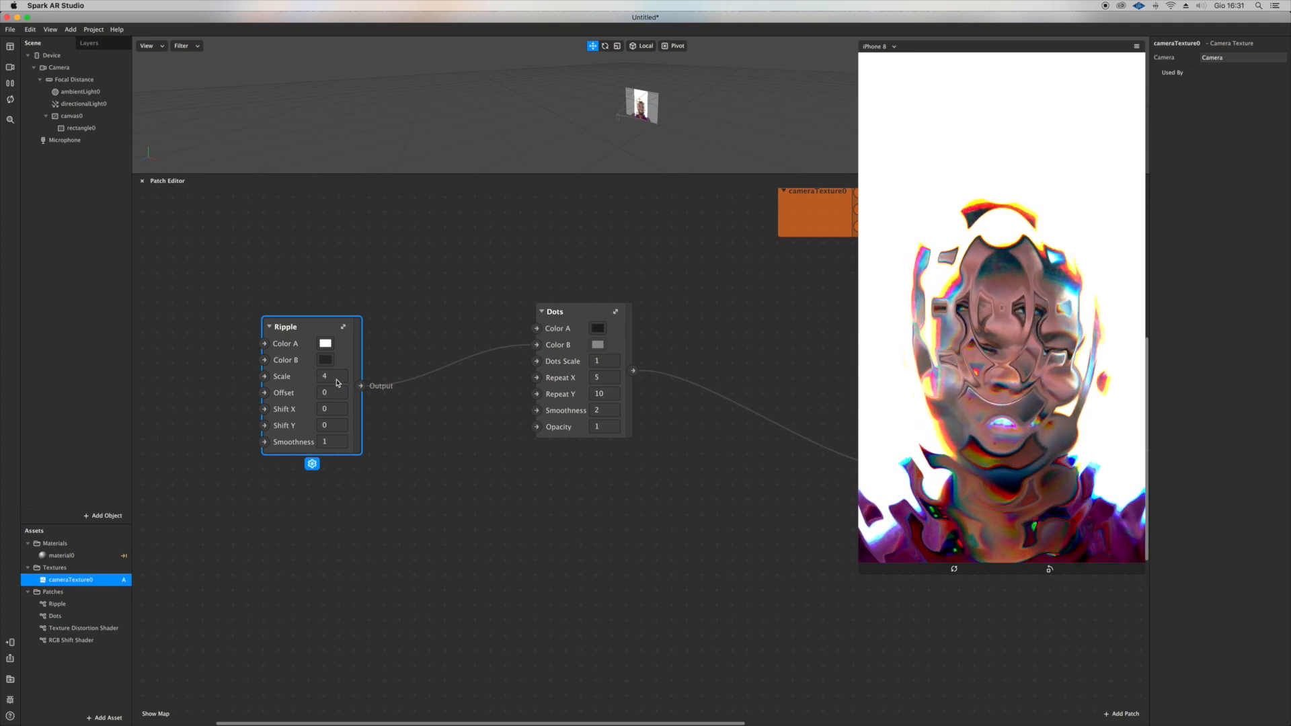
Step: Try Dots Scale values of 4, 2 and 0.2 on the Dots patch
click(603, 361)
text(4)
key(Return)
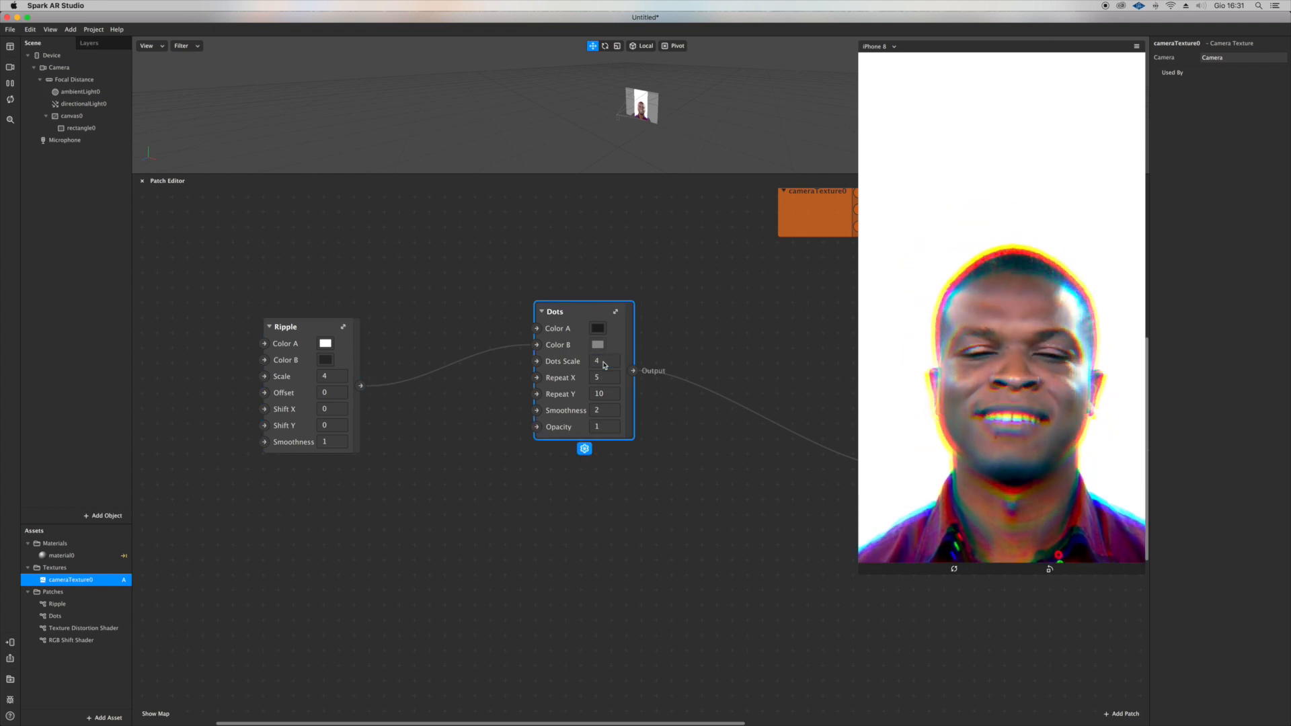
click(603, 362)
text(4)
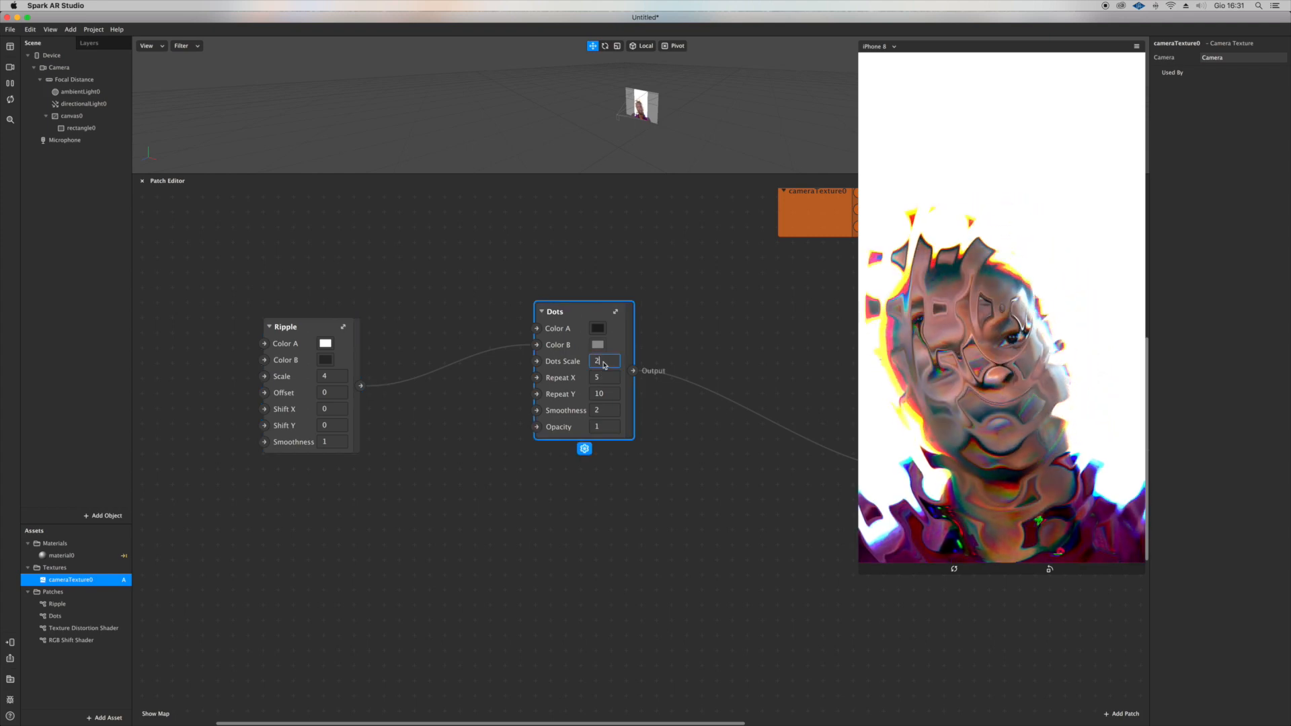
text(2)
key(Return)
click(604, 362)
text(0.2)
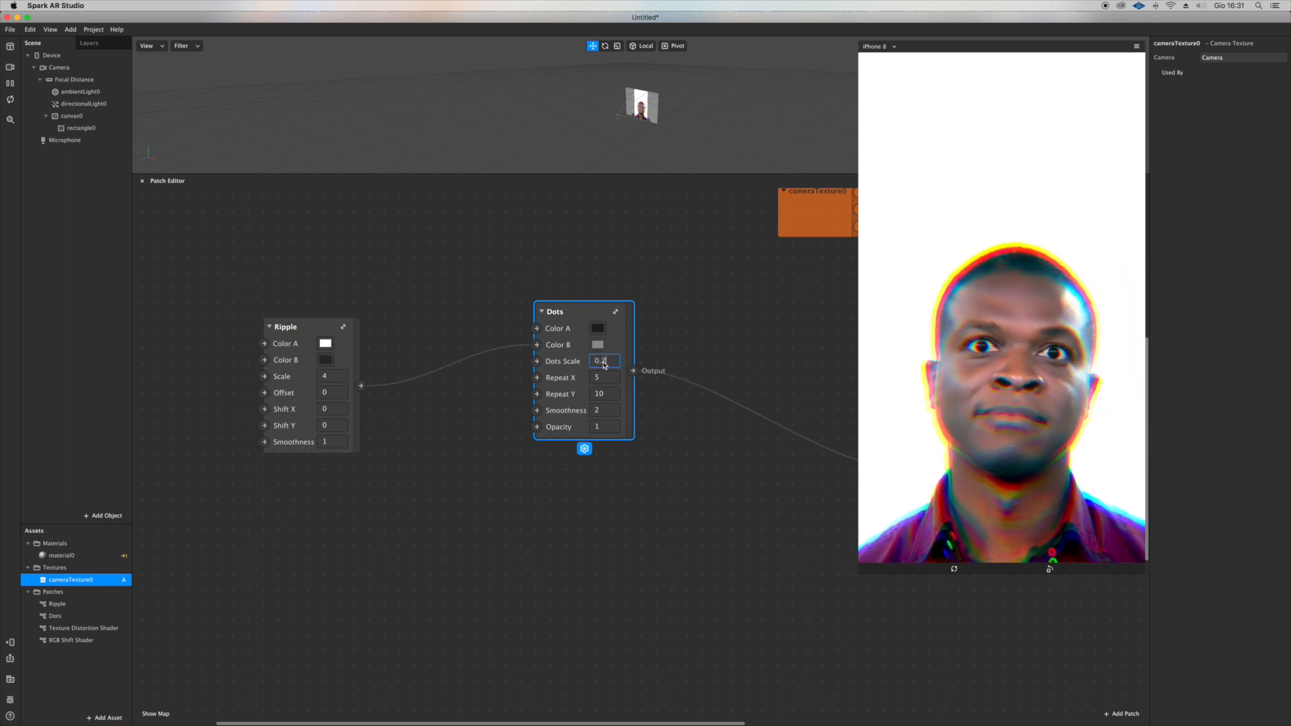
key(Return)
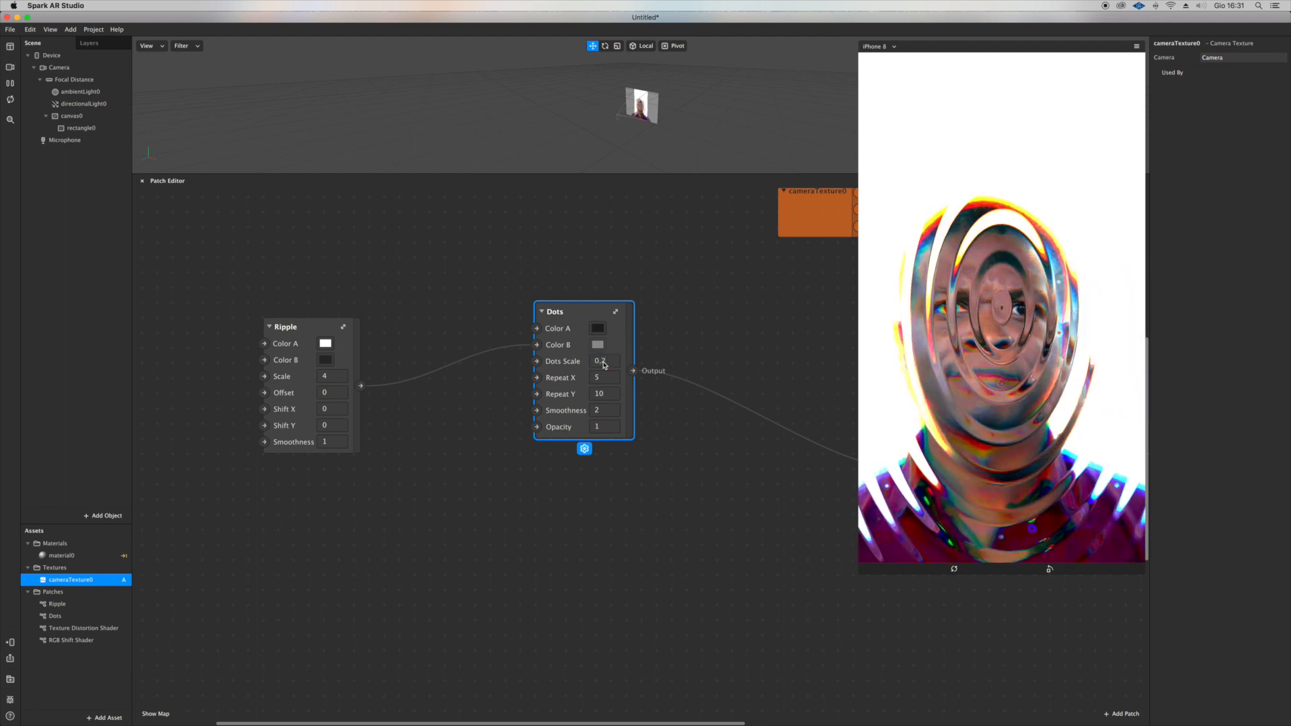
Step: Disconnect Ripple from the Dots patch's Color B input and set Dots Scale to 1
drag(537, 345, 458, 380)
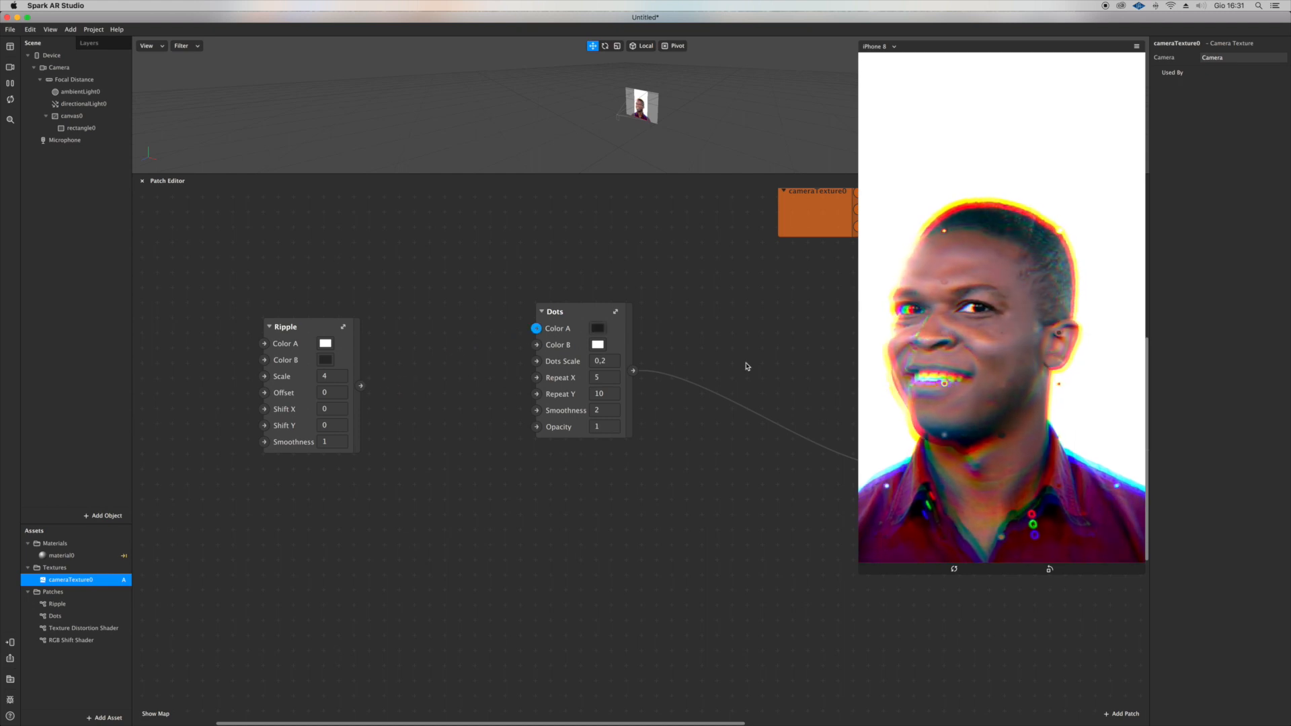
double_click(614, 362)
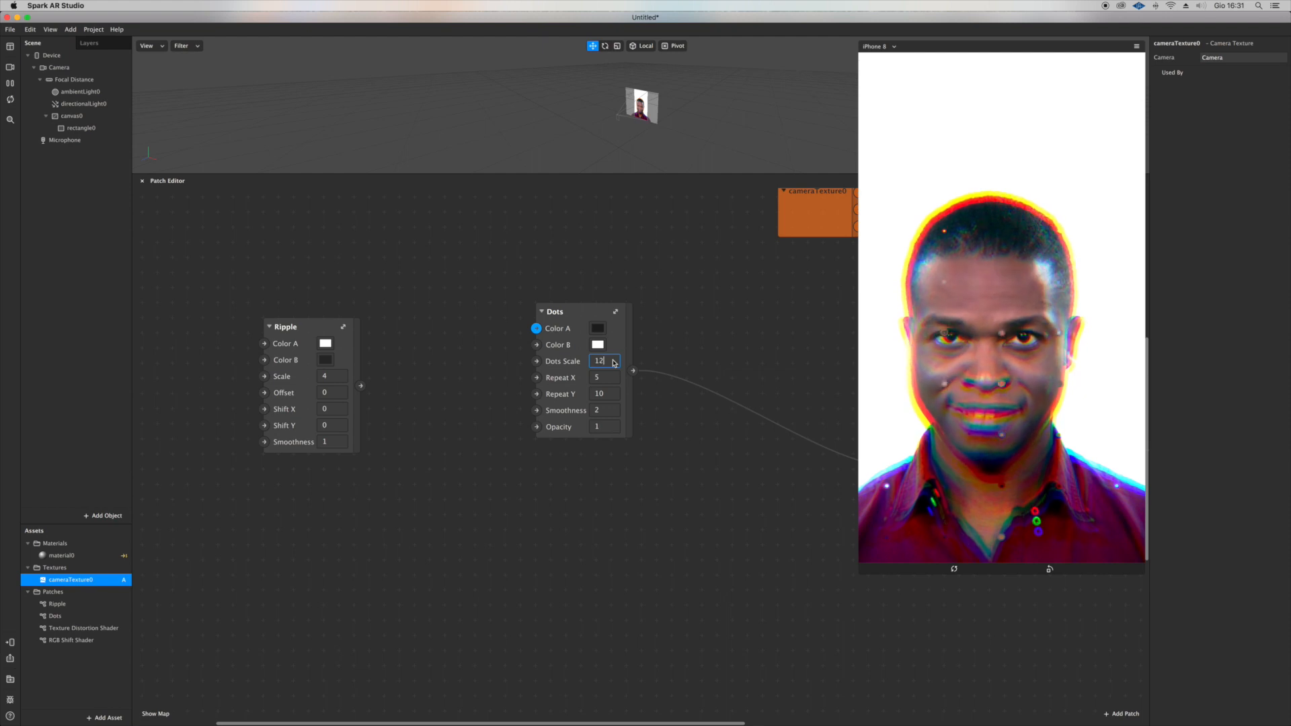
text(12)
key(BackSpace)
key(Return)
Step: Set the Dots patch's Repeat X to 30
double_click(599, 379)
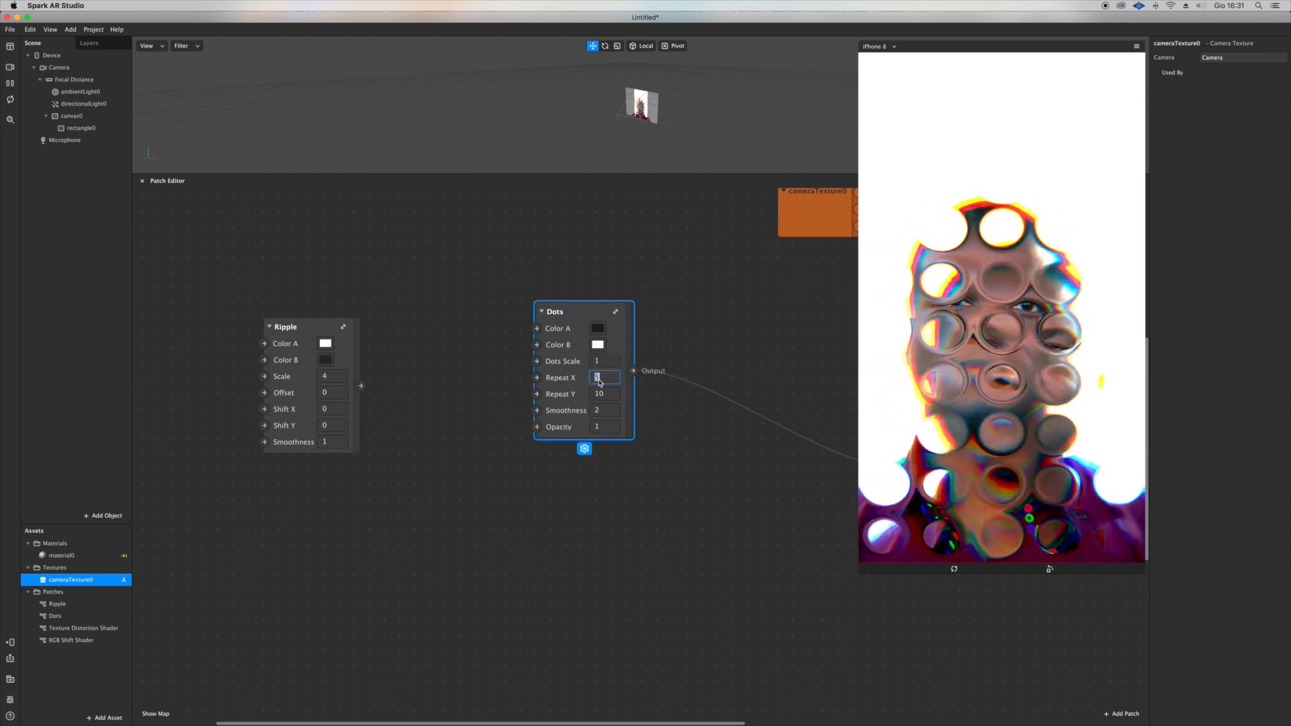
text(30)
key(Return)
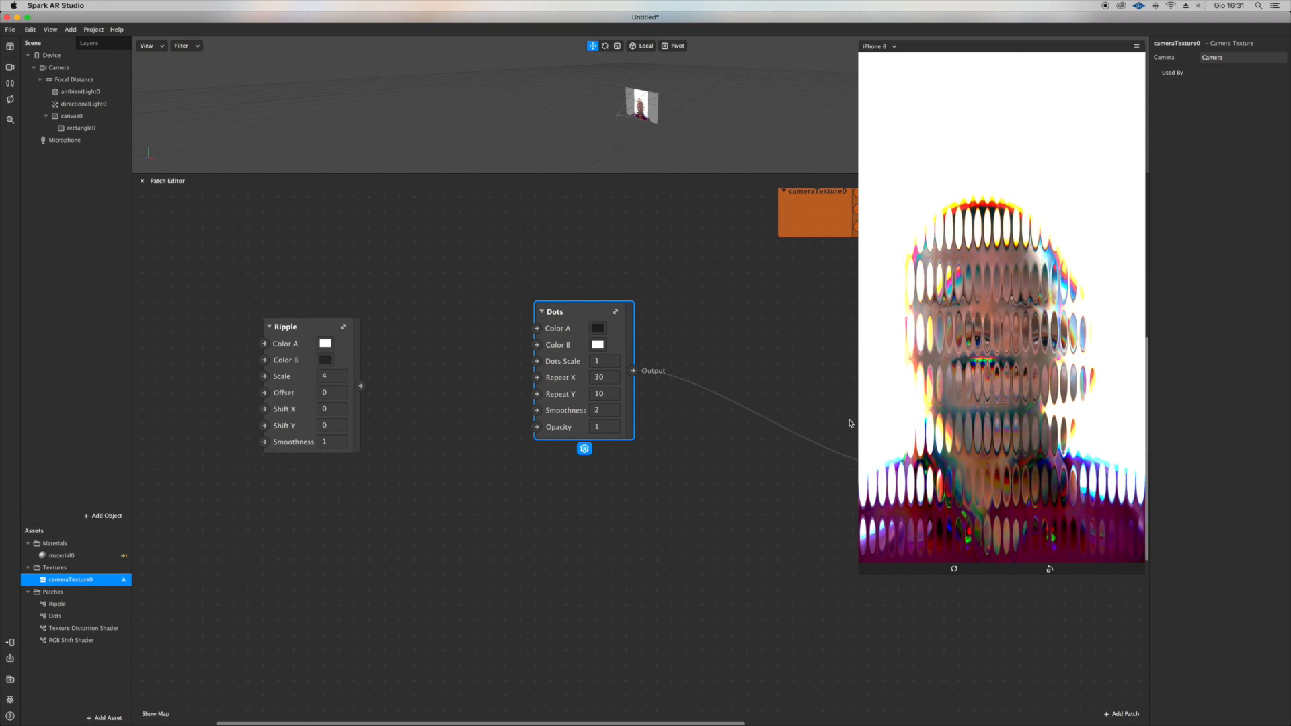
Step: Connect the Ripple patch's output to the Color A input of the Dots patch
drag(360, 385, 537, 329)
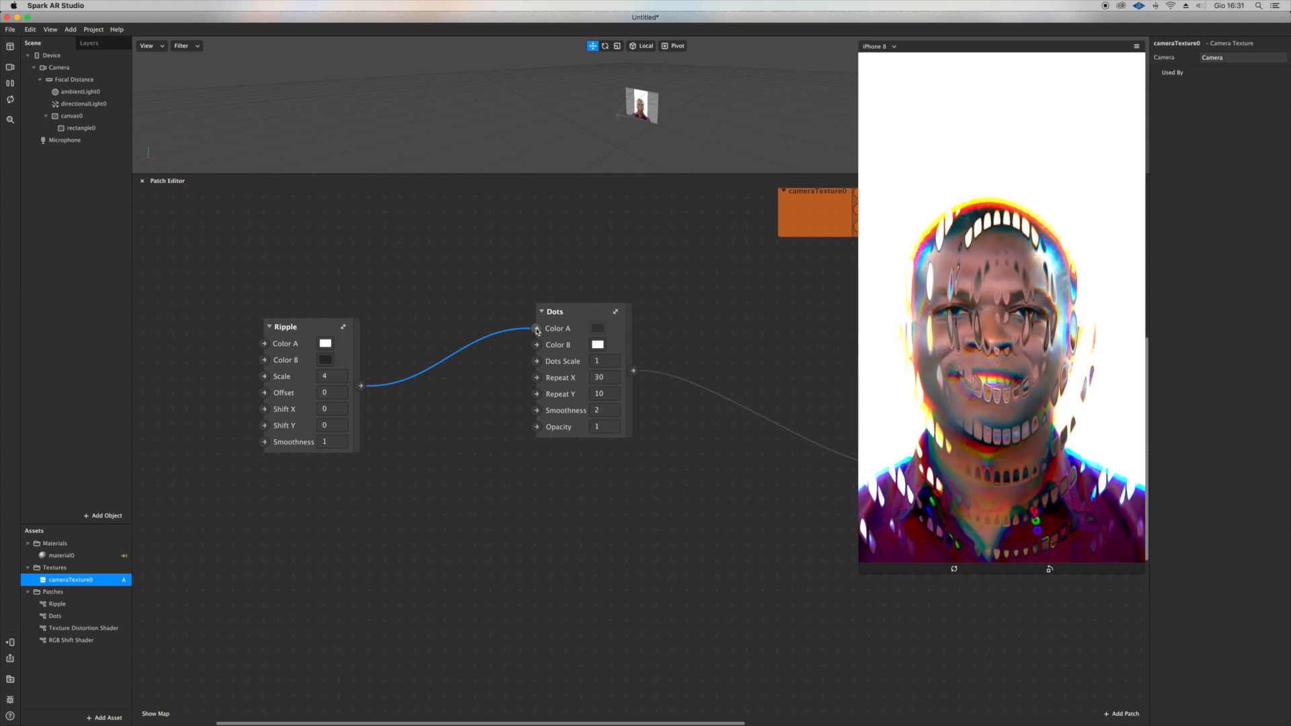
scroll(566, 347, down, 5)
scroll(566, 348, up, 6)
scroll(566, 347, down, 3)
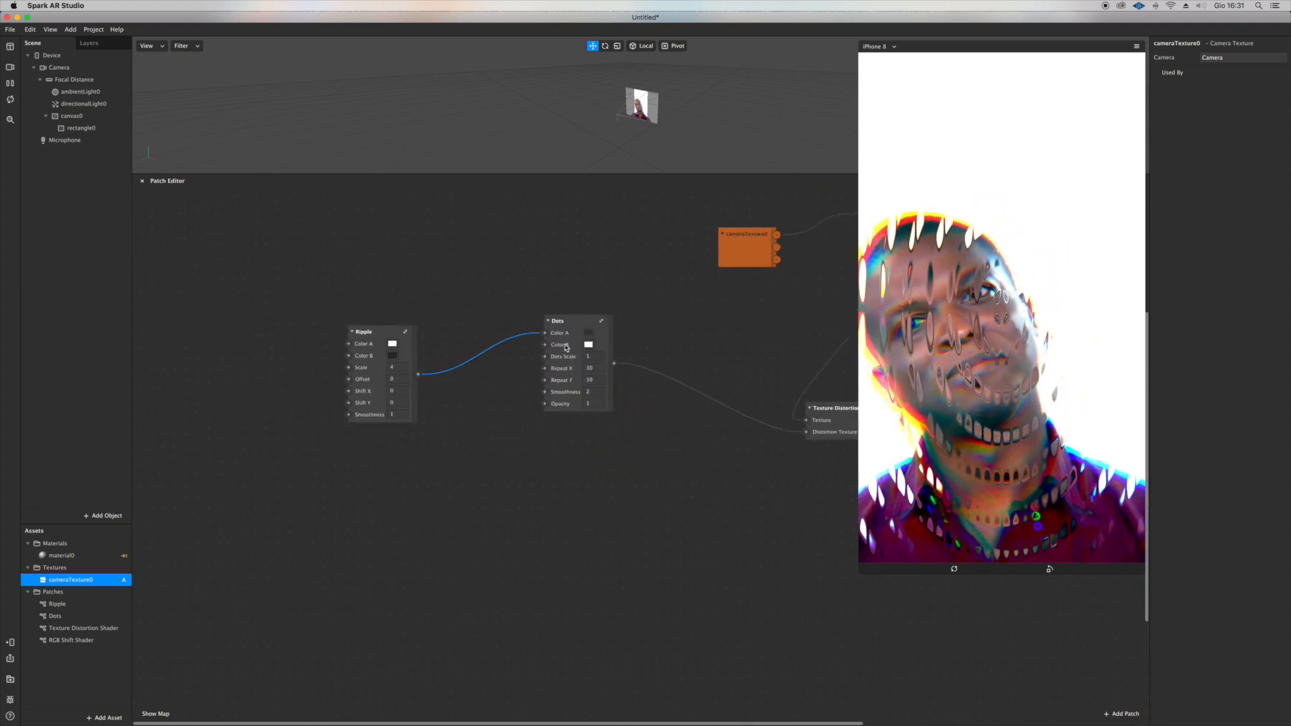
scroll(361, 340, down, 2)
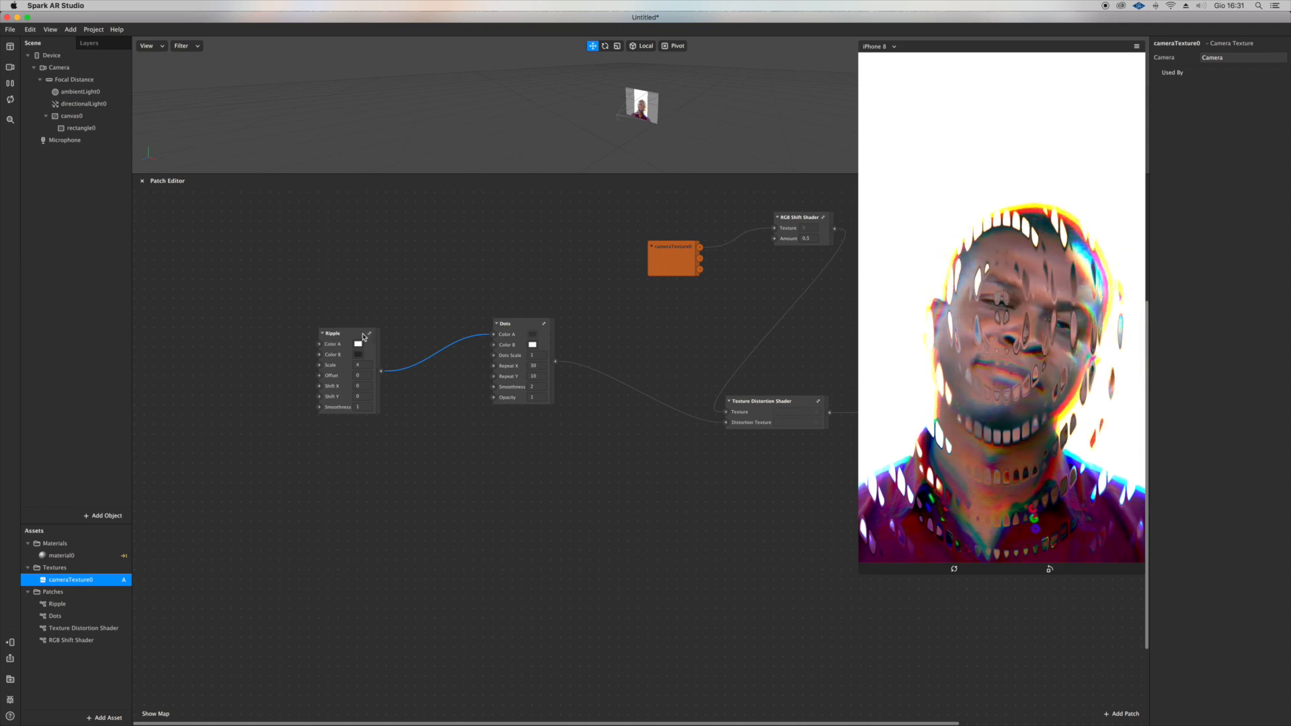
Step: Move the Ripple patch out of the way and add a Loop Animation patch below it
drag(367, 337, 316, 237)
scroll(271, 478, left, 3)
right_click(211, 457)
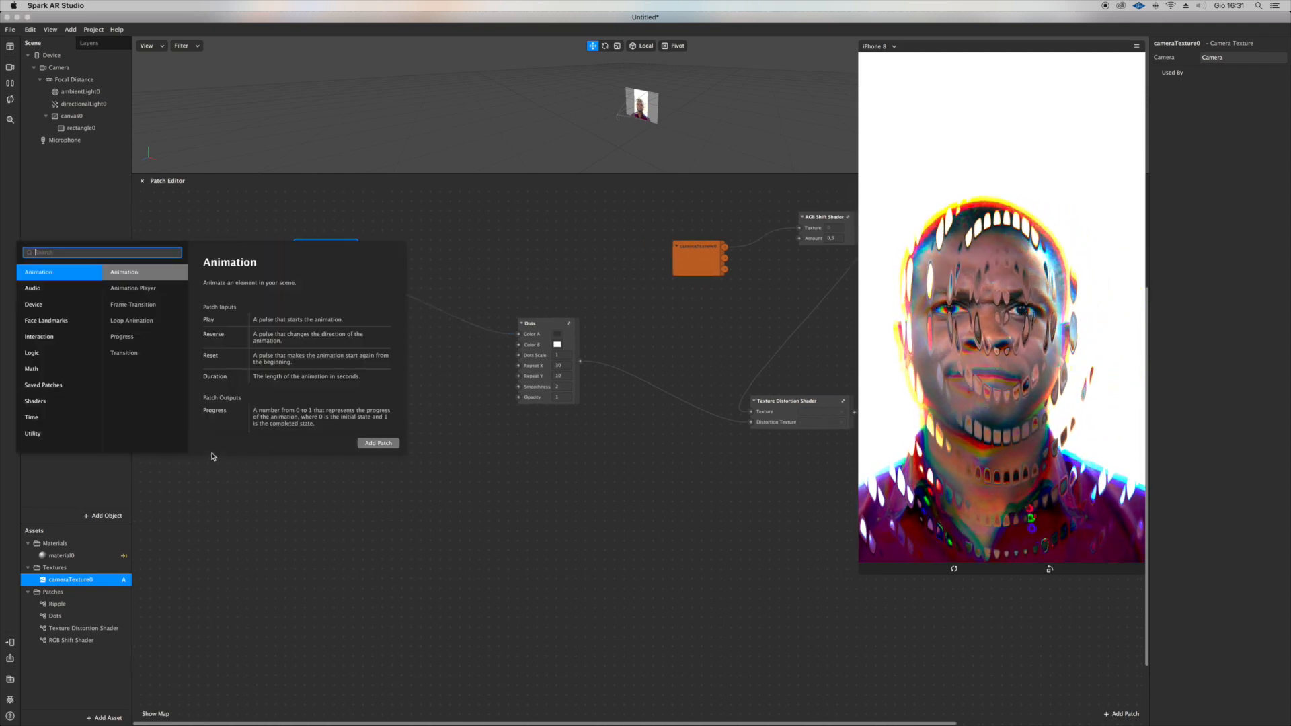
double_click(152, 324)
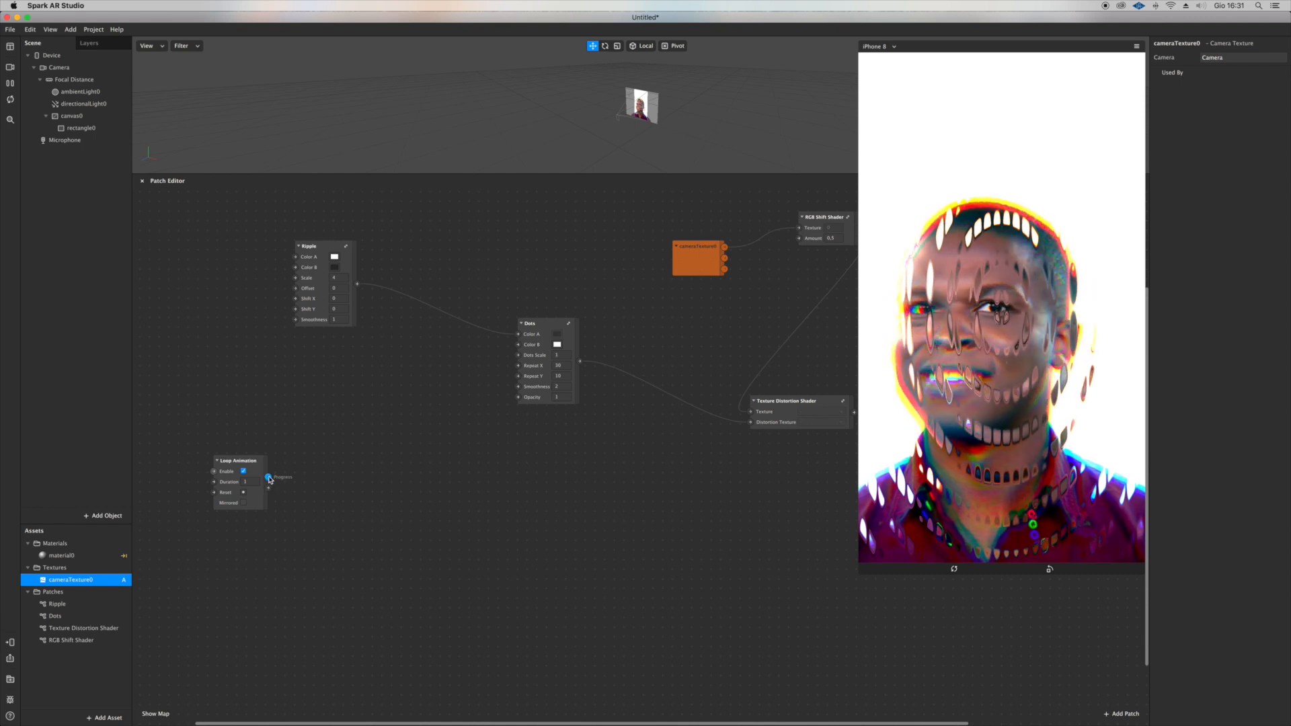
Step: Connect the Loop Animation's Progress output to the Dots patch's Repeat X and enable Mirrored on the animation
drag(268, 478, 410, 440)
drag(523, 365, 518, 366)
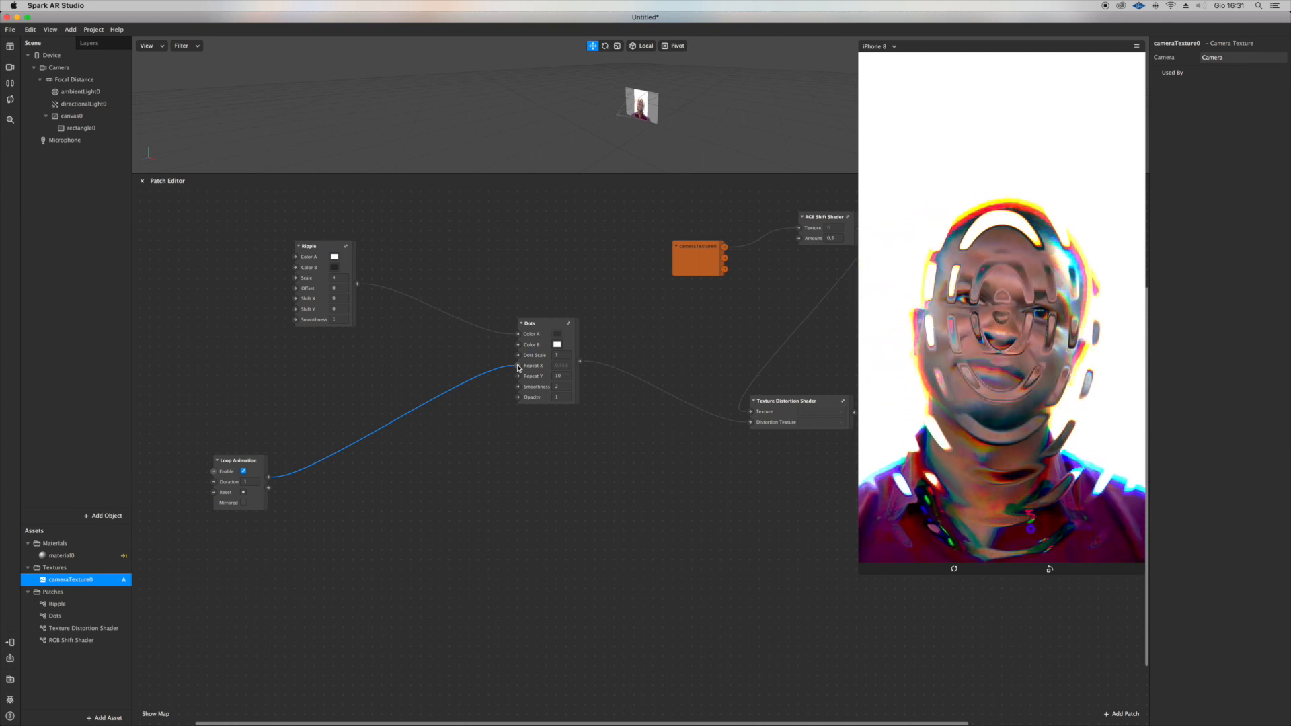
click(244, 504)
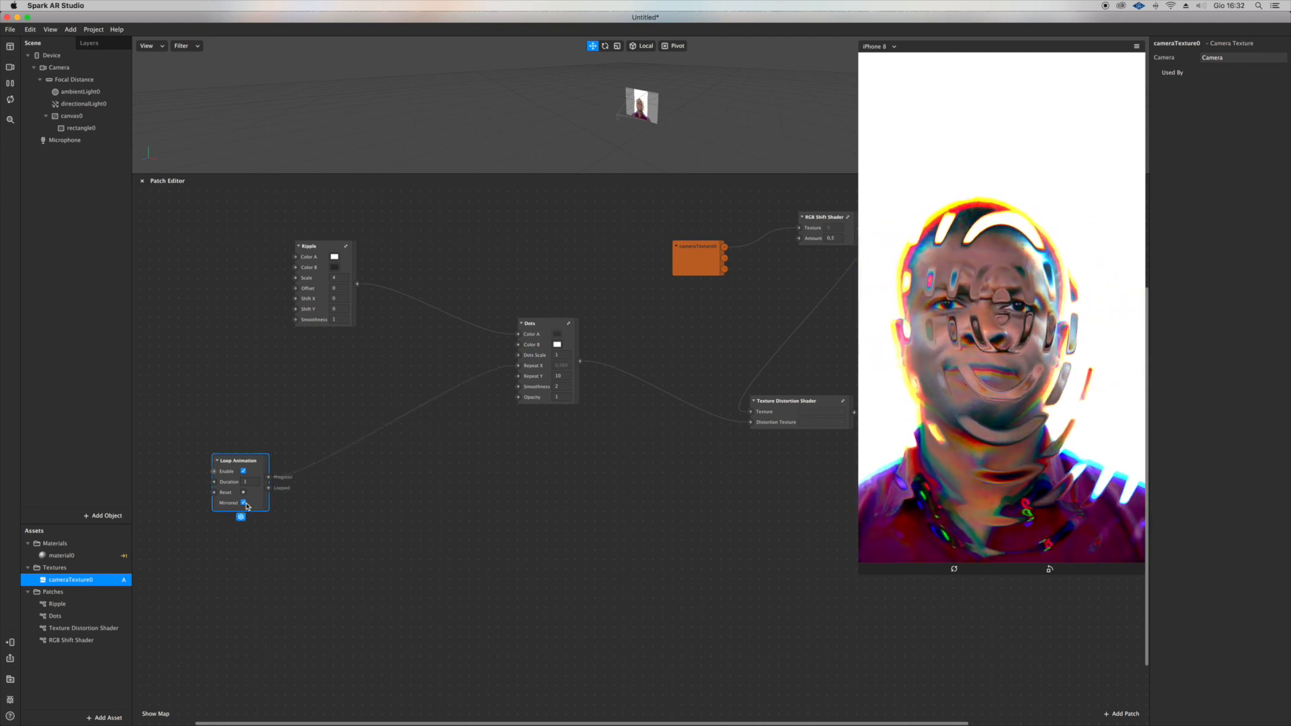
Step: Insert a To Range patch between the Loop Animation's Progress output and the Ripple patch's Scale input
drag(268, 476, 297, 278)
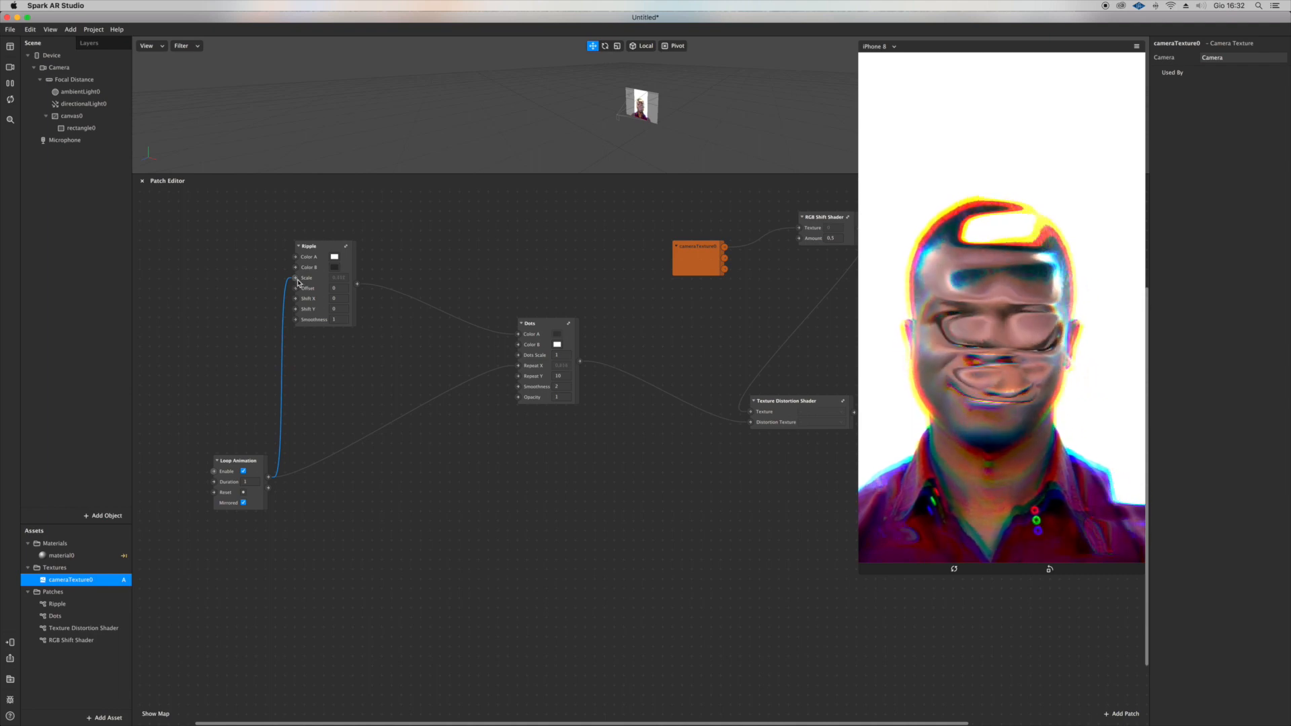
drag(319, 247, 215, 335)
drag(268, 477, 211, 367)
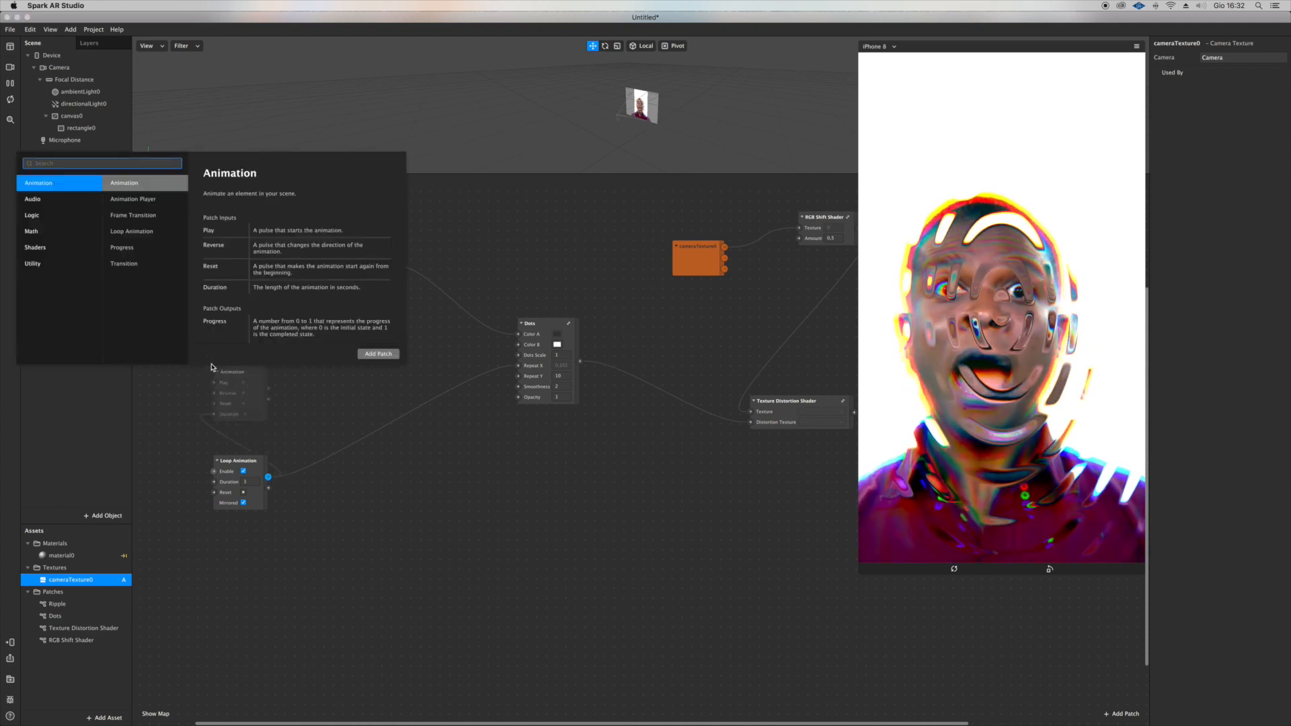
text(to)
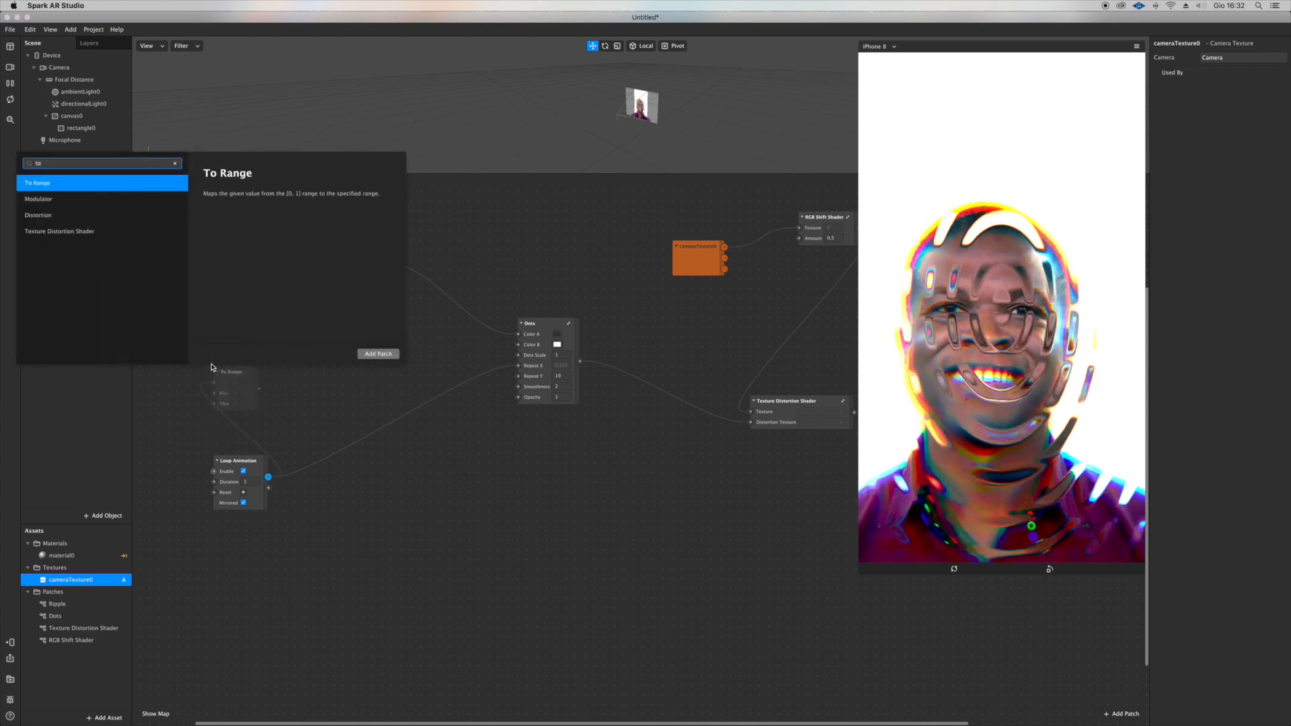
key(Return)
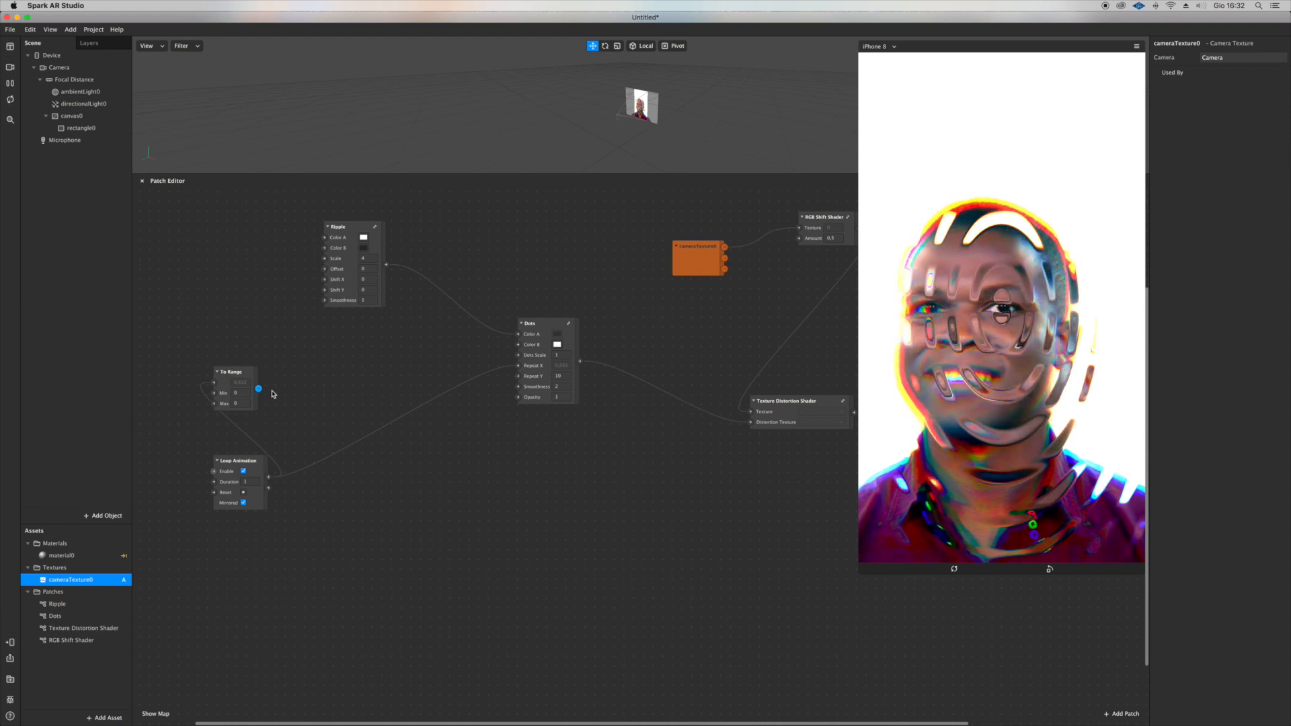
drag(259, 389, 326, 259)
Step: Set the To Range patch's Min to 4 and Max to 2
click(243, 394)
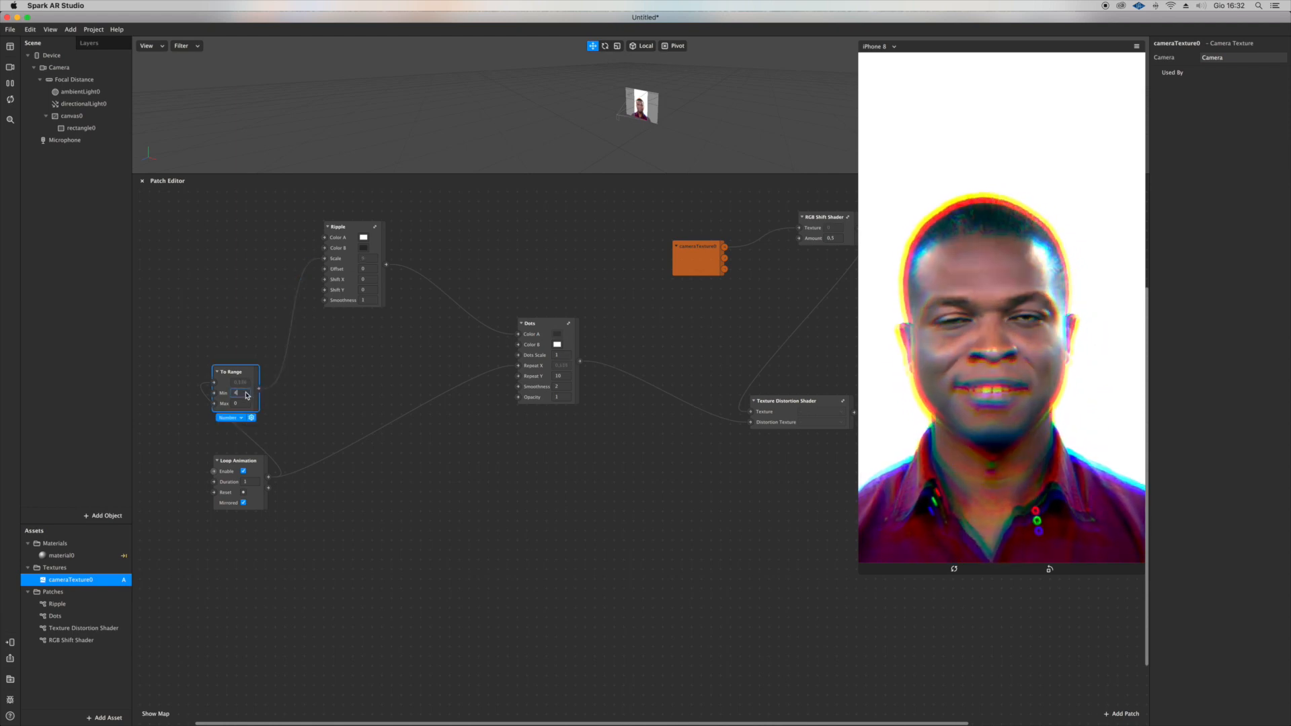
drag(245, 403, 250, 402)
click(245, 403)
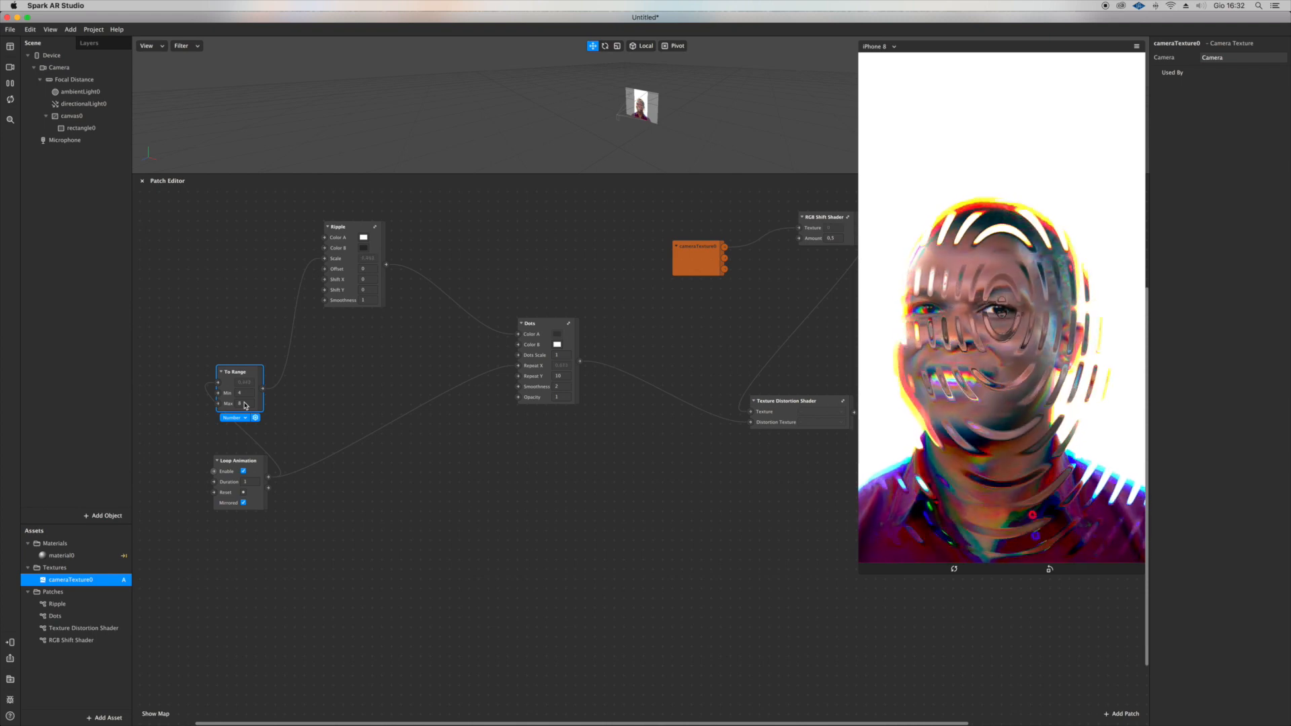
click(246, 404)
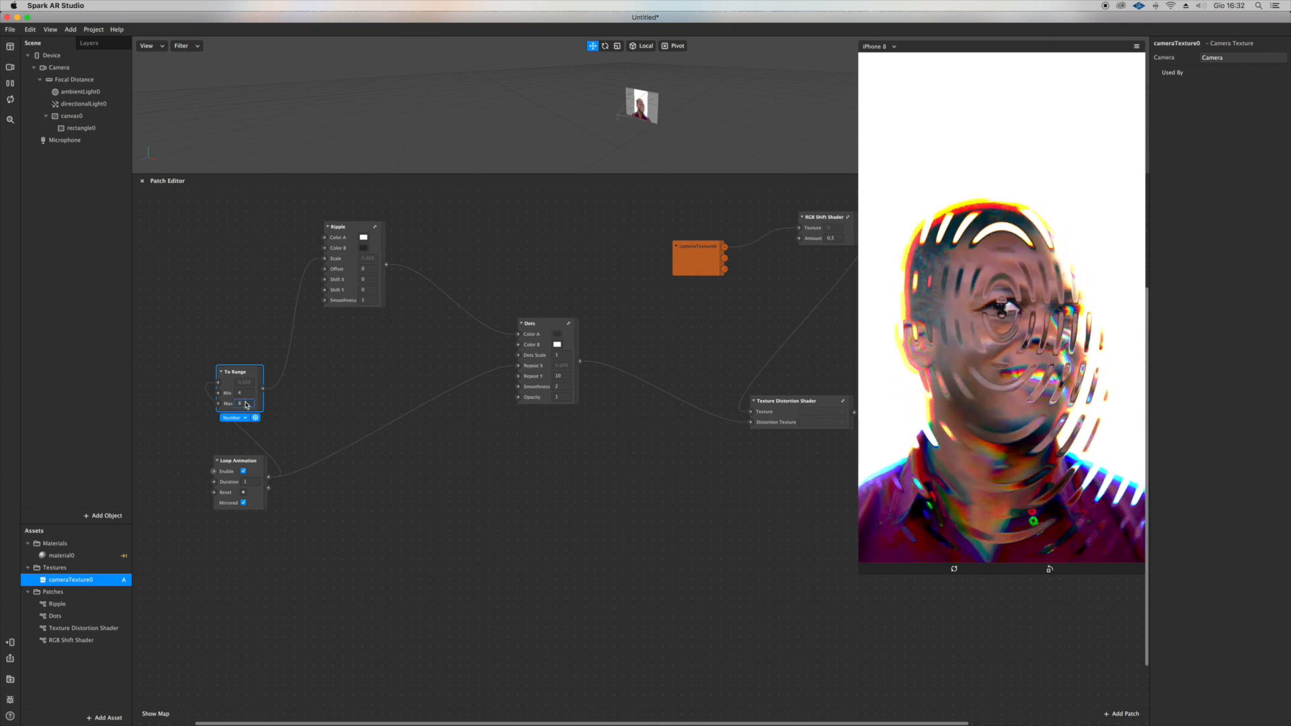
key(Return)
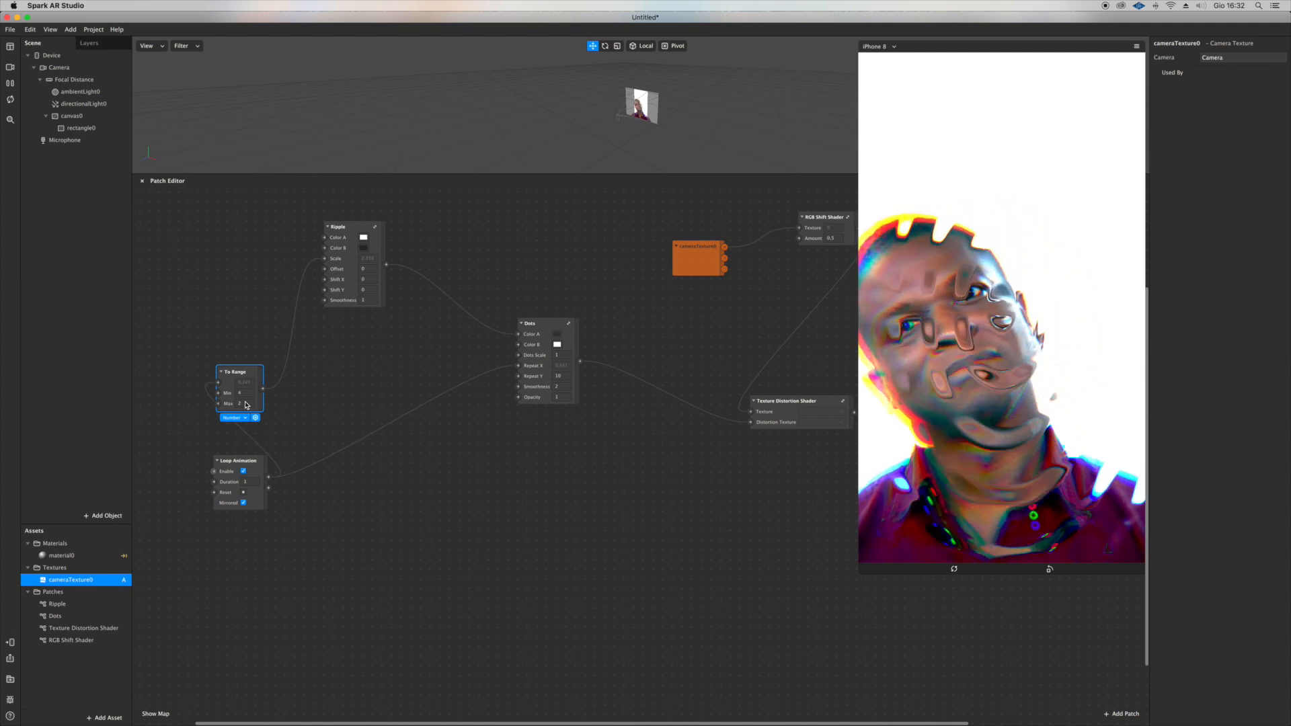
Step: Try driving the Dots patch's Dots Scale and Repeat Y from the To Range output, and disconnect it again
drag(263, 388, 519, 358)
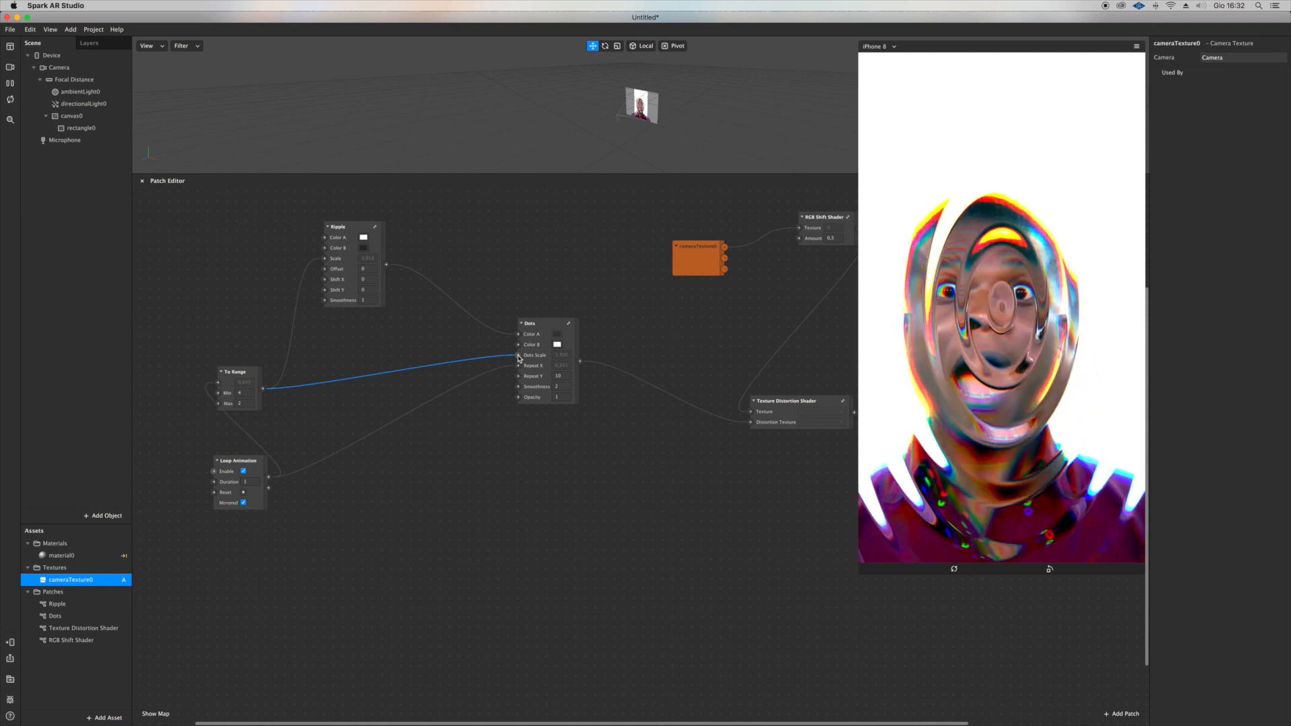
mouse_move(519, 358)
mouse_down()
mouse_move(519, 390)
mouse_move(519, 377)
mouse_up()
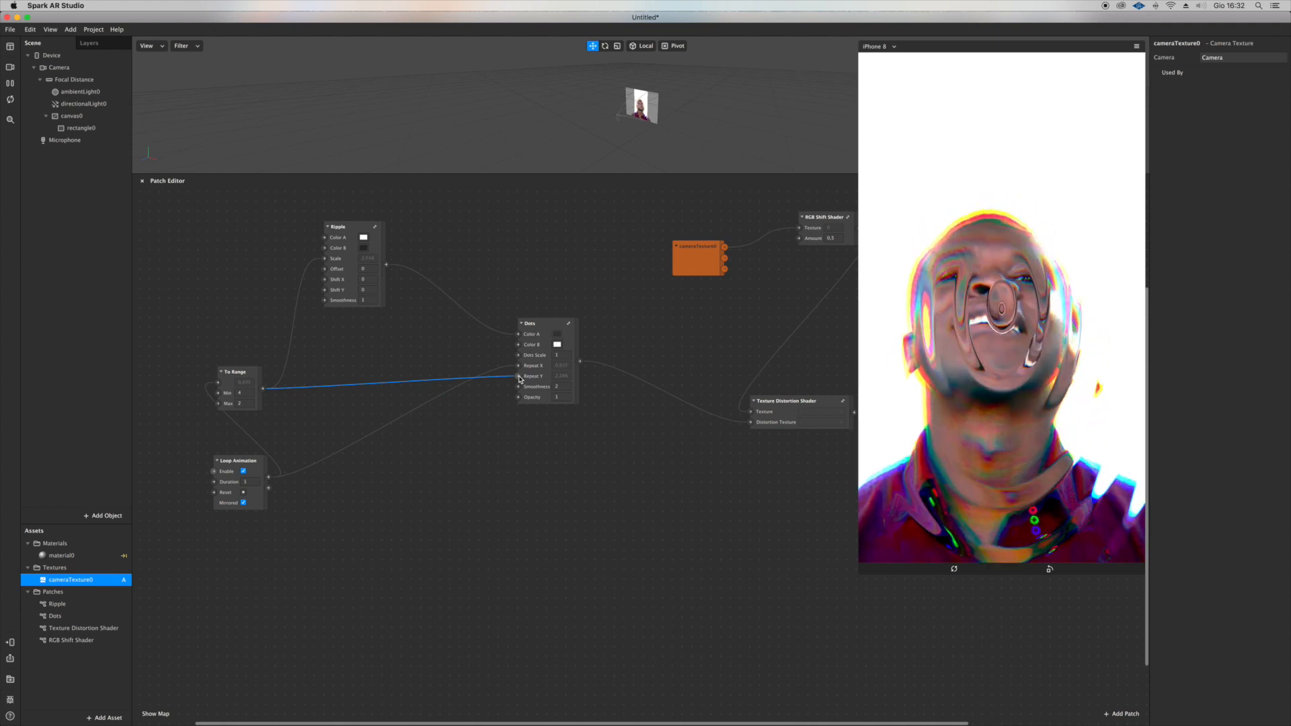
drag(267, 477, 507, 381)
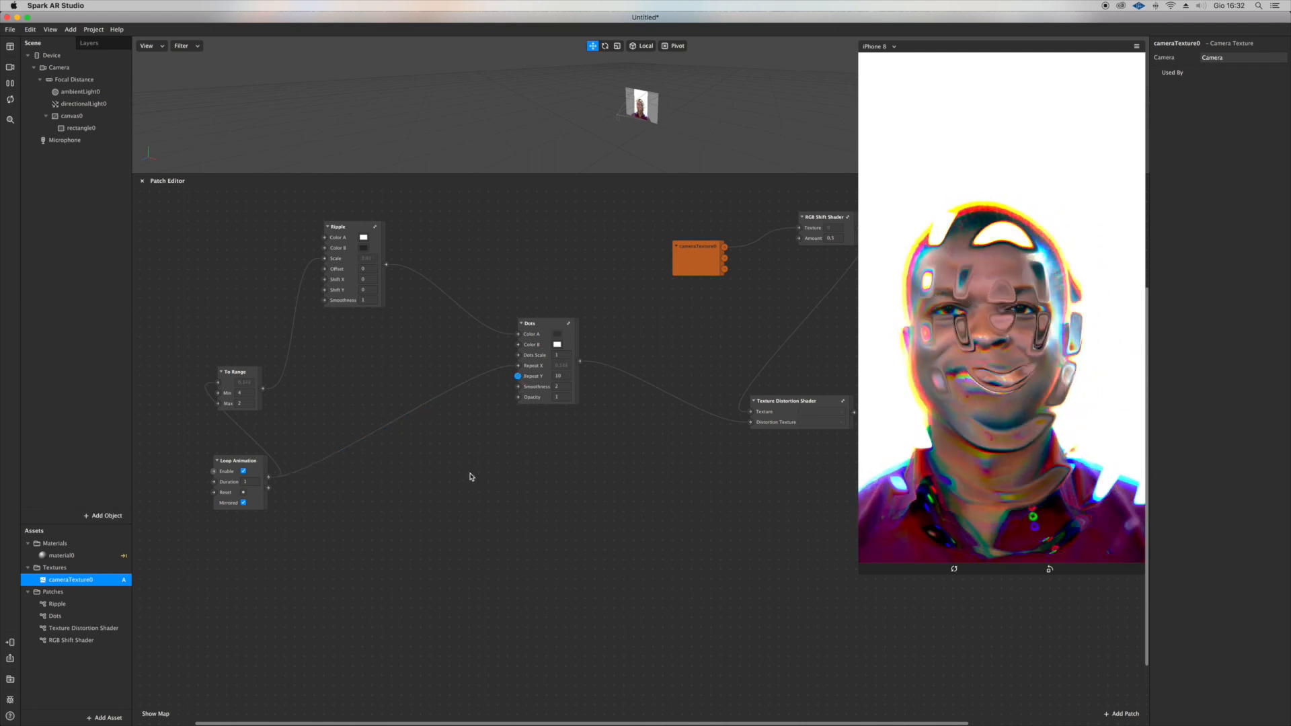
Step: Add a Transition patch driven by the Loop Animation's Progress output and set its value type to Number
drag(245, 374, 241, 354)
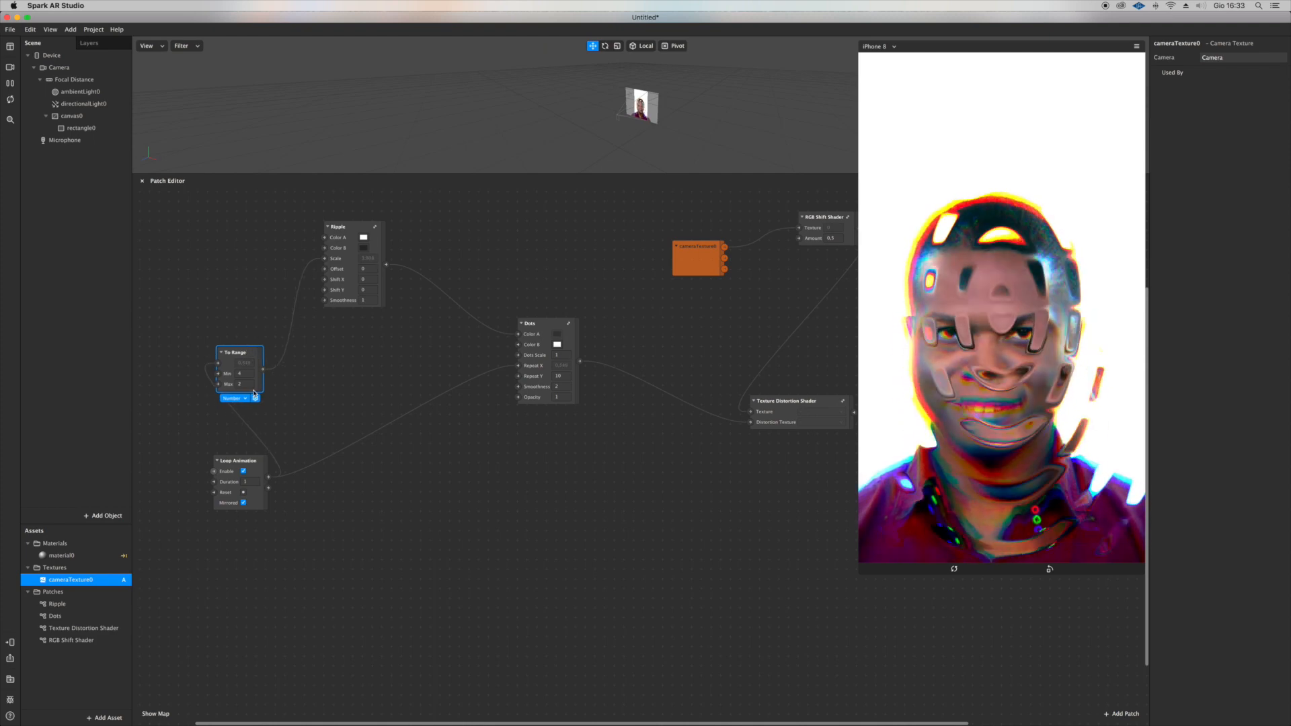
drag(269, 477, 364, 385)
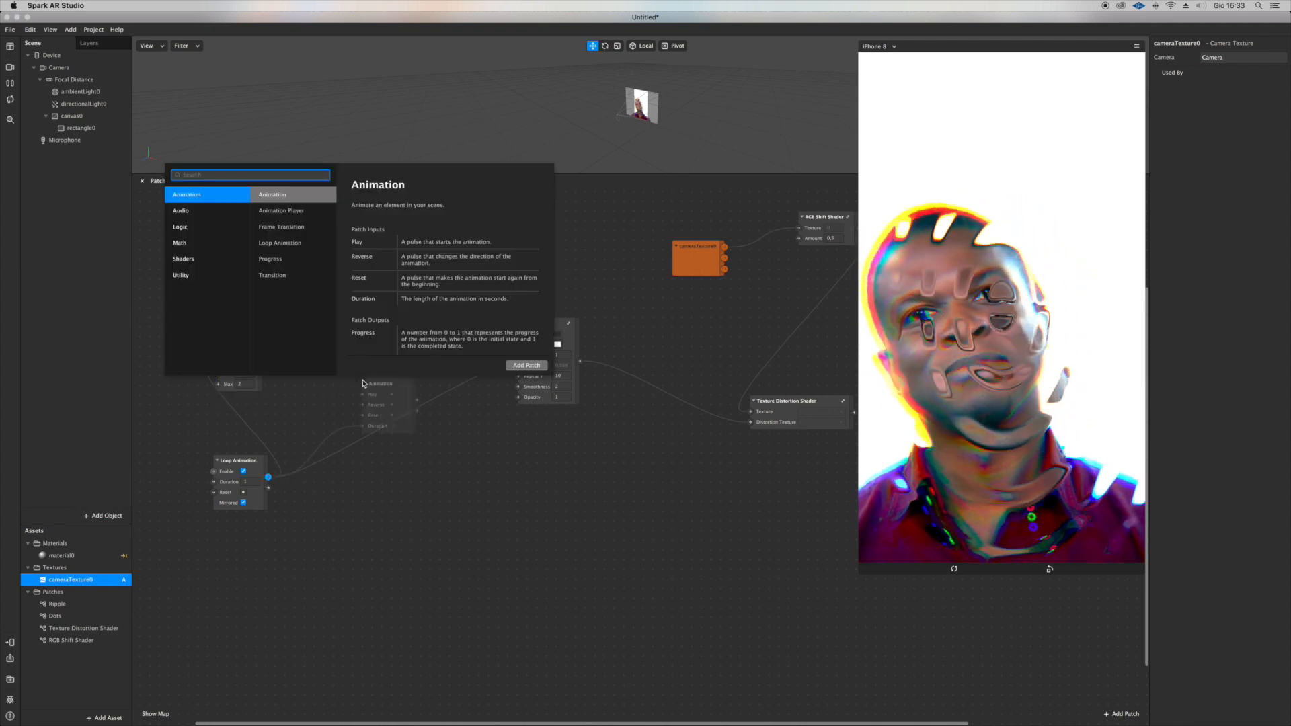
double_click(303, 280)
drag(349, 368, 339, 362)
click(366, 418)
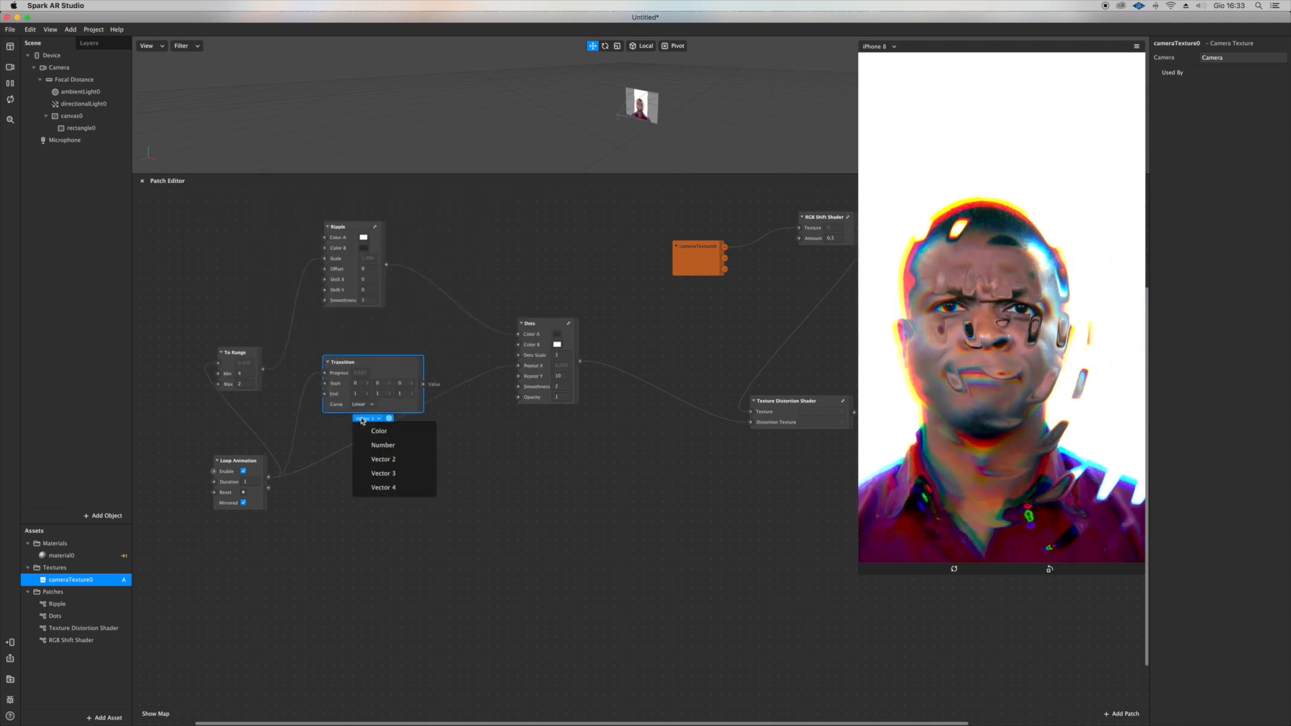
click(397, 450)
Step: Connect the Transition's Value output to the Dots patch's Repeat Y, with Start at 10 and End at 50
drag(385, 385, 518, 401)
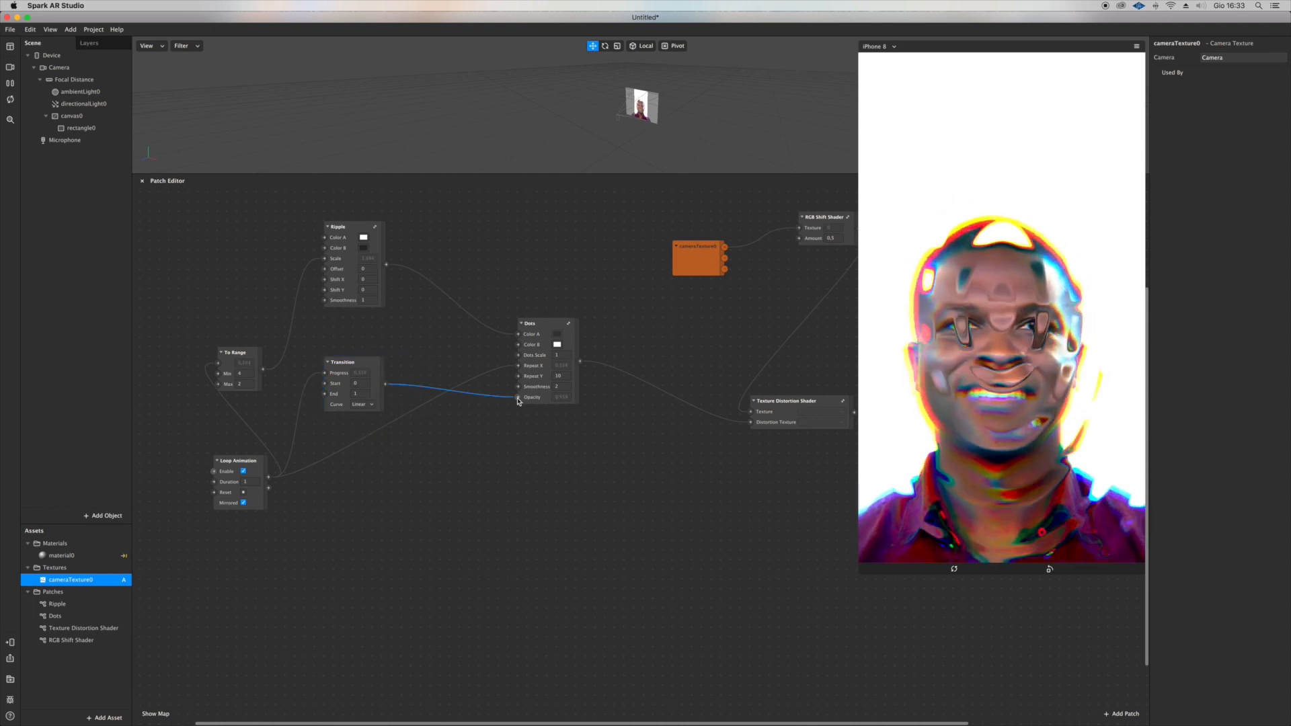
drag(519, 388, 519, 379)
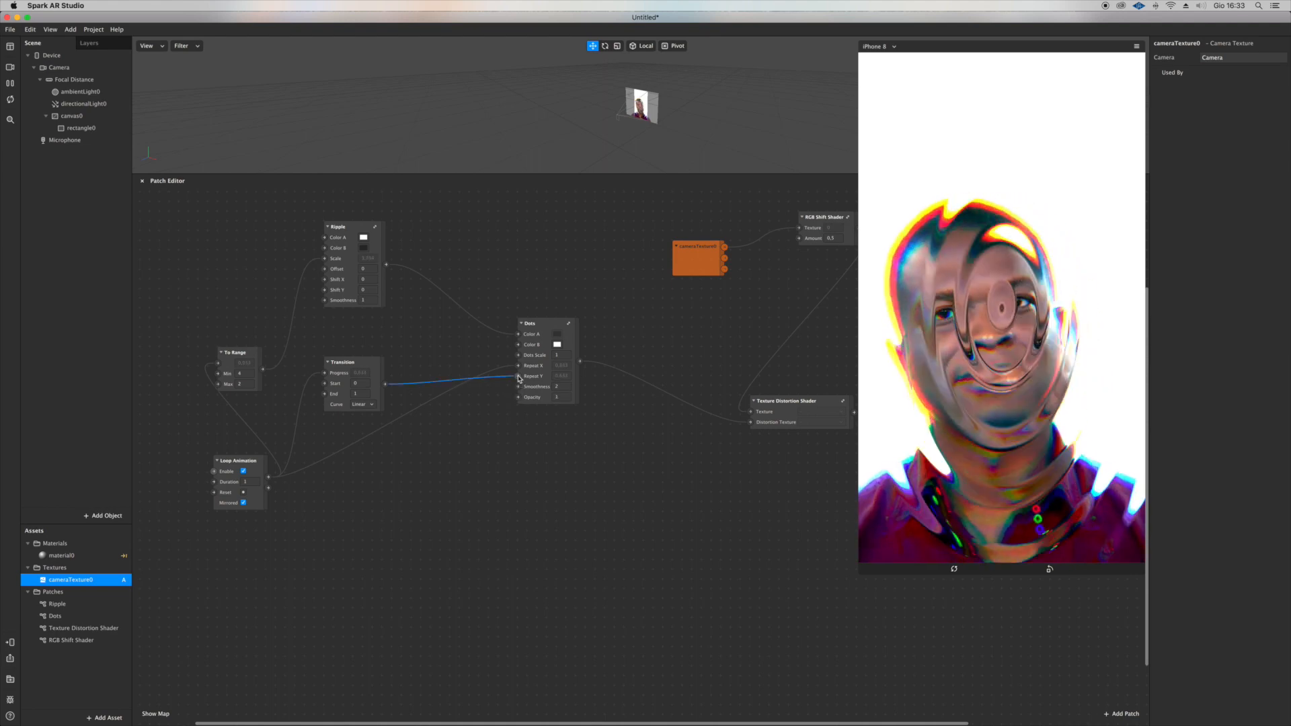
click(369, 383)
key(Tab)
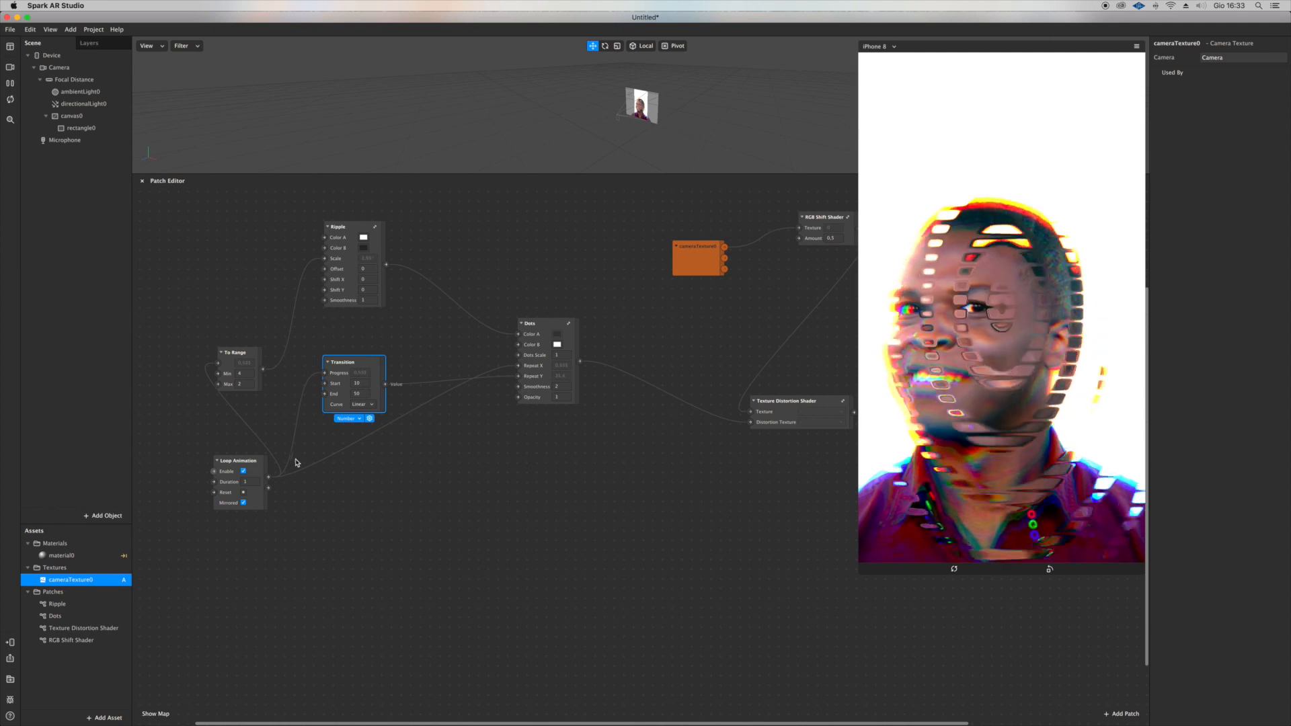
Step: Set the Loop Animation's Duration to 5 and reposition the Transition patch below the Dots patch
click(253, 483)
text(5)
key(Return)
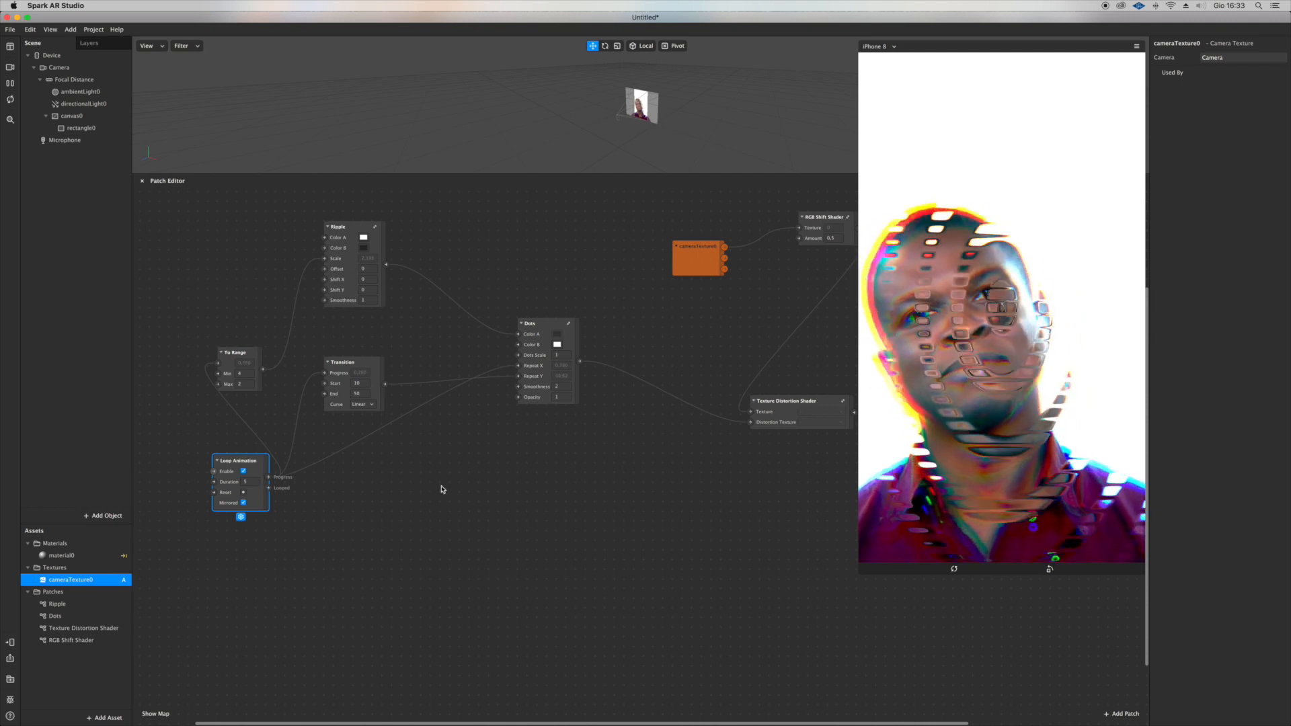
drag(377, 374, 464, 550)
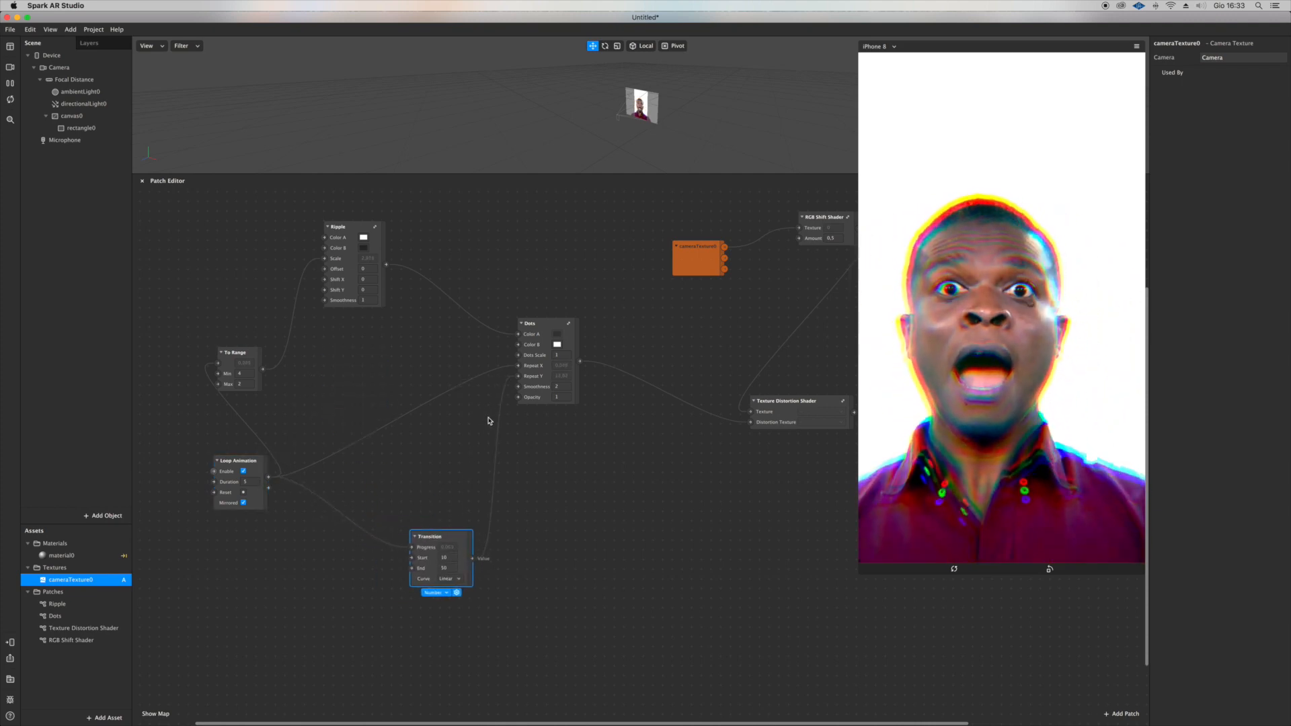
Step: Change the Ripple patch's Color A to a medium grey
scroll(489, 421, down, 3)
scroll(489, 421, right, 3)
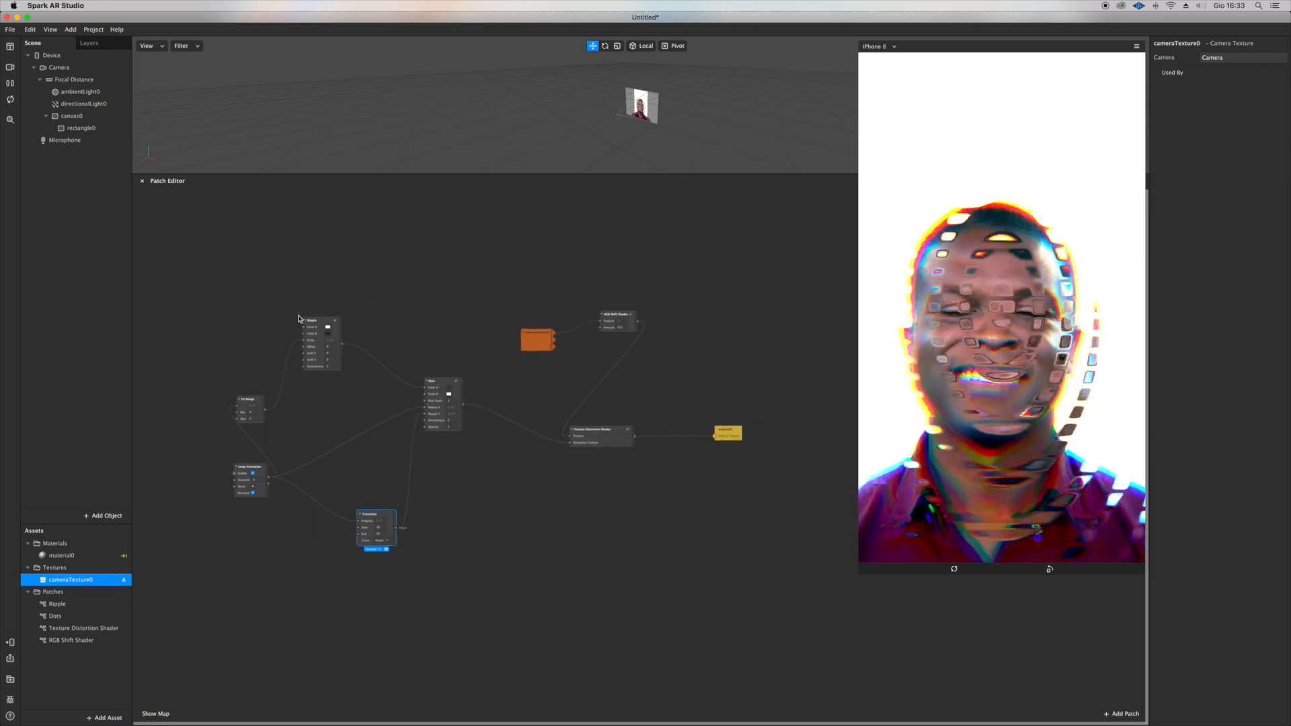
click(330, 333)
drag(330, 347, 288, 367)
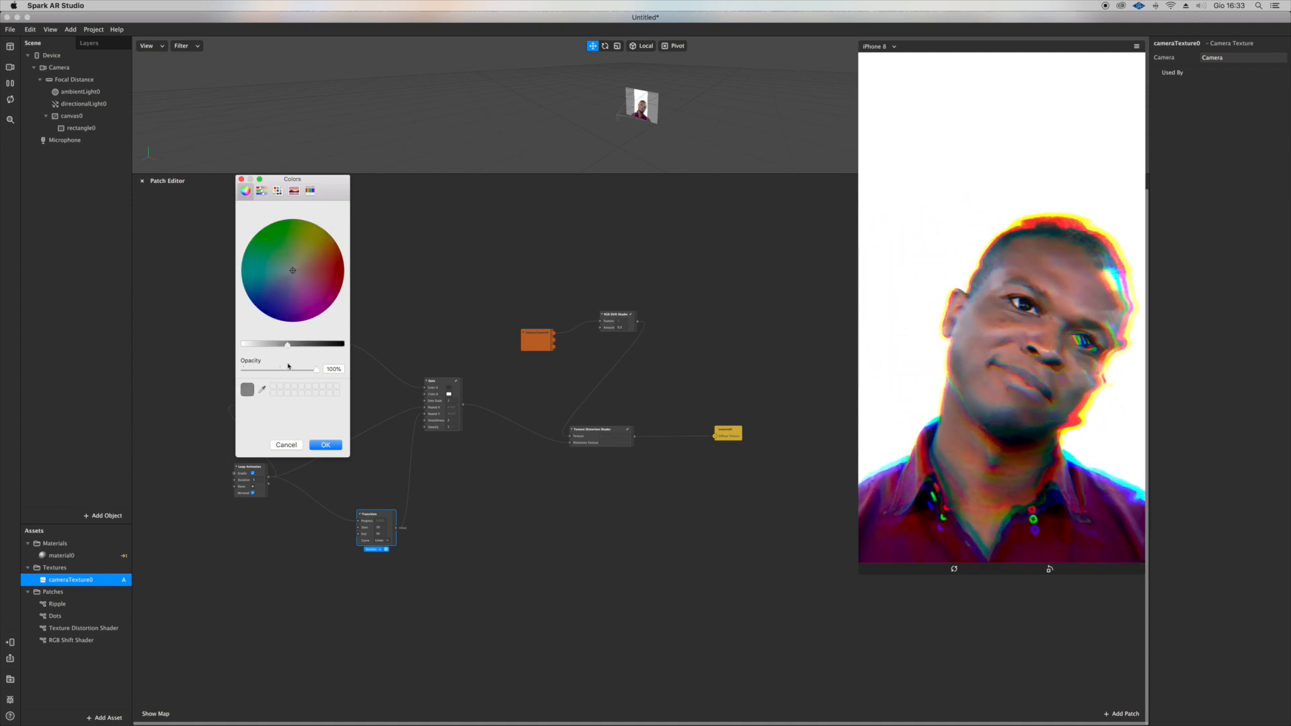
click(327, 445)
Step: Try a bright green for the Dots patch's Color B and discard it
click(449, 395)
drag(273, 345, 243, 347)
drag(315, 292, 265, 227)
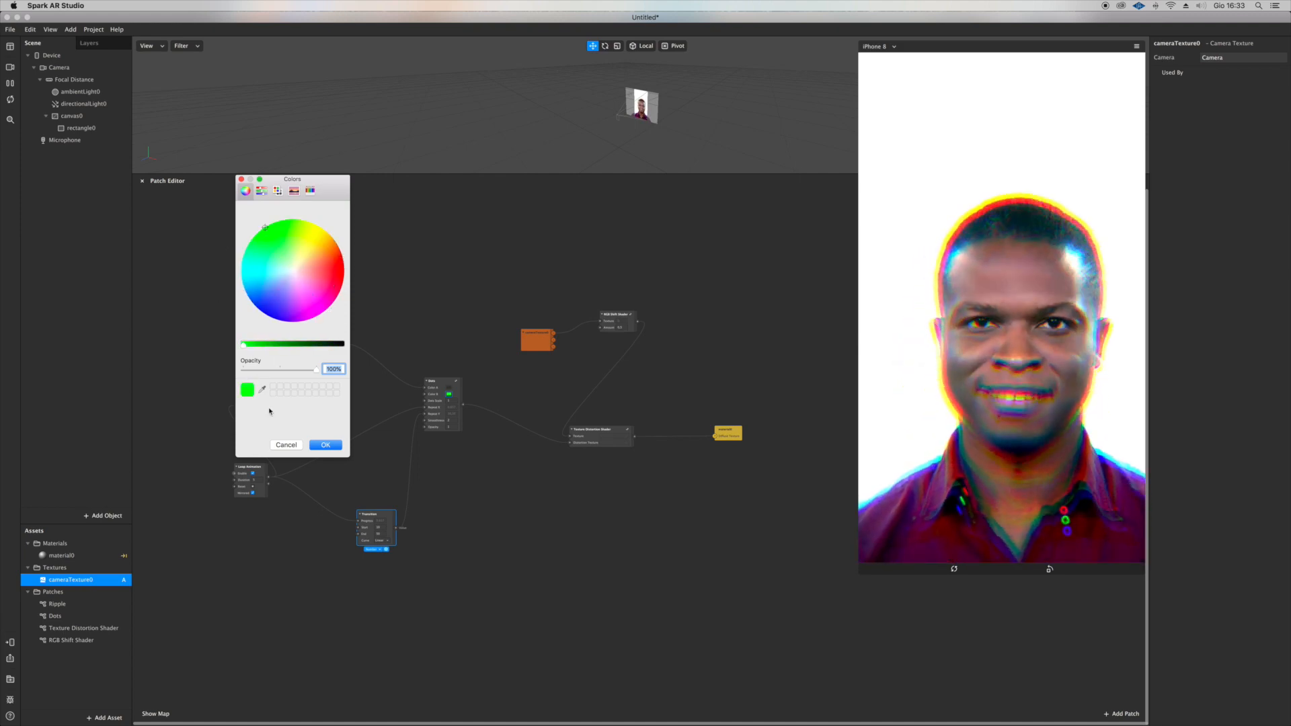
click(281, 448)
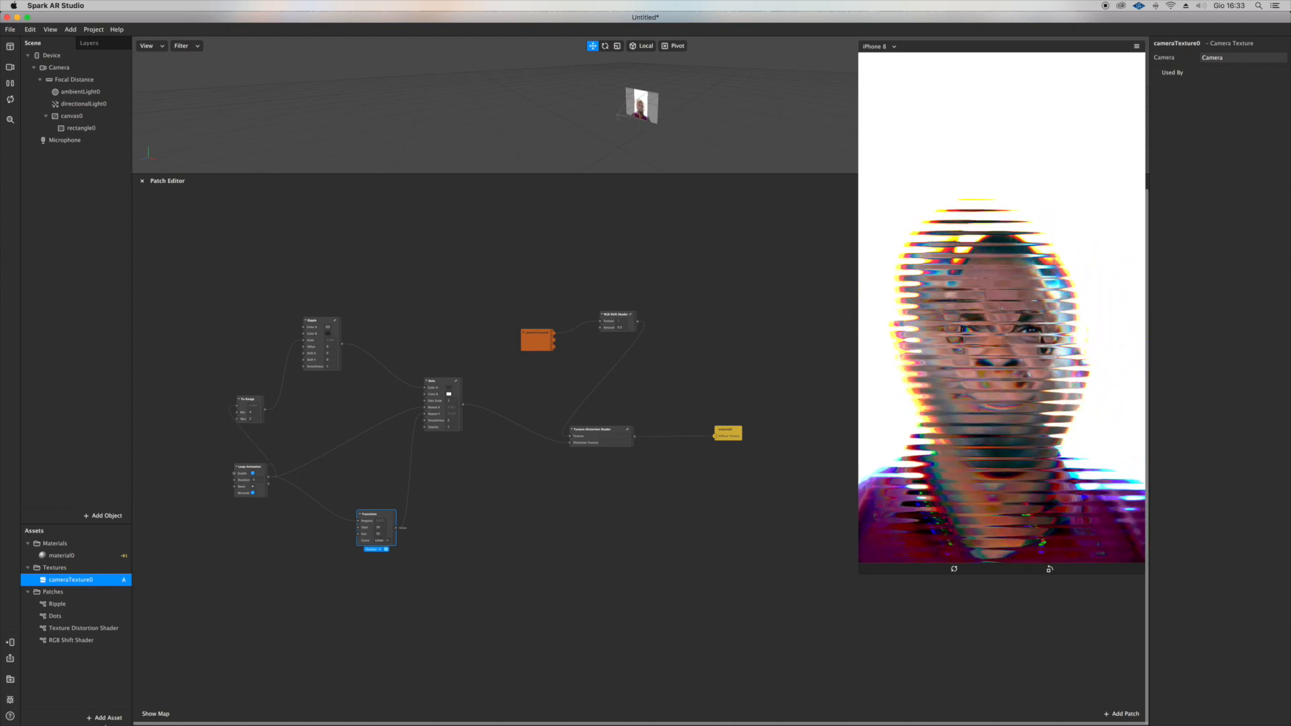
Step: Import the 4 Colors Gradient shader patch from the AR Library
click(107, 719)
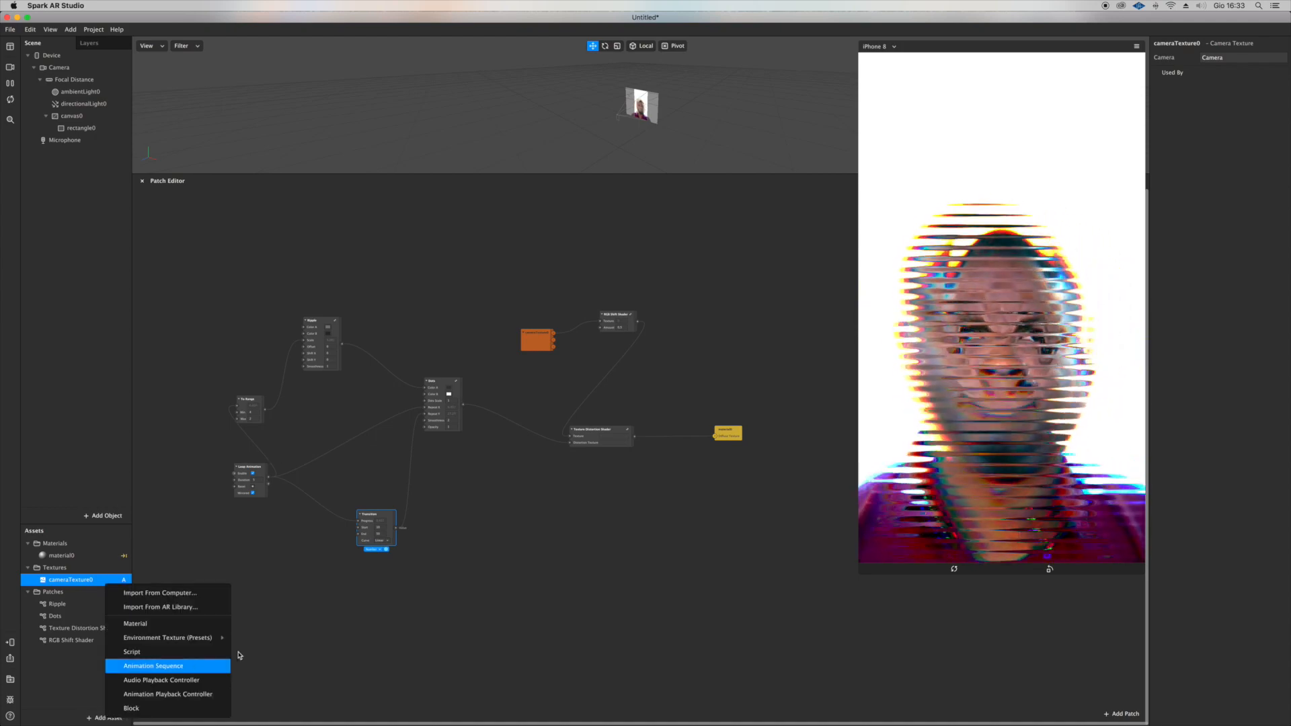
click(215, 608)
scroll(774, 437, down, 1)
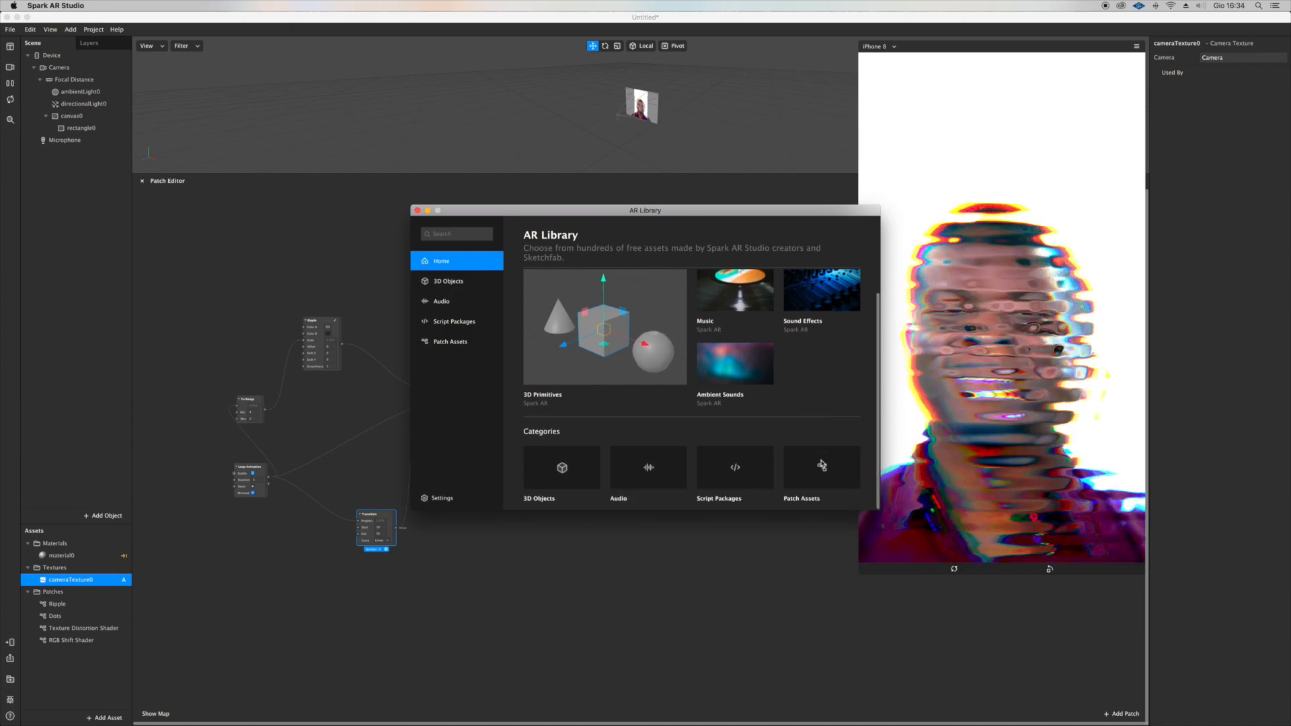
click(817, 464)
click(749, 330)
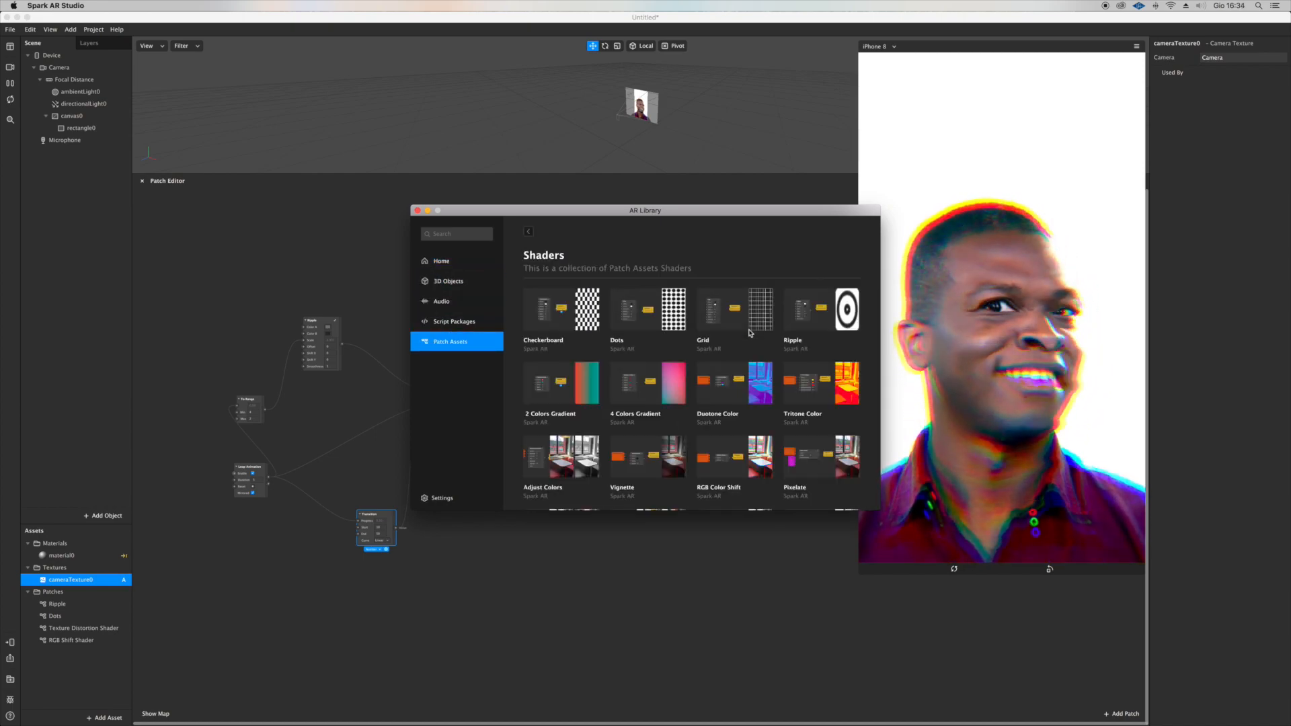
click(661, 376)
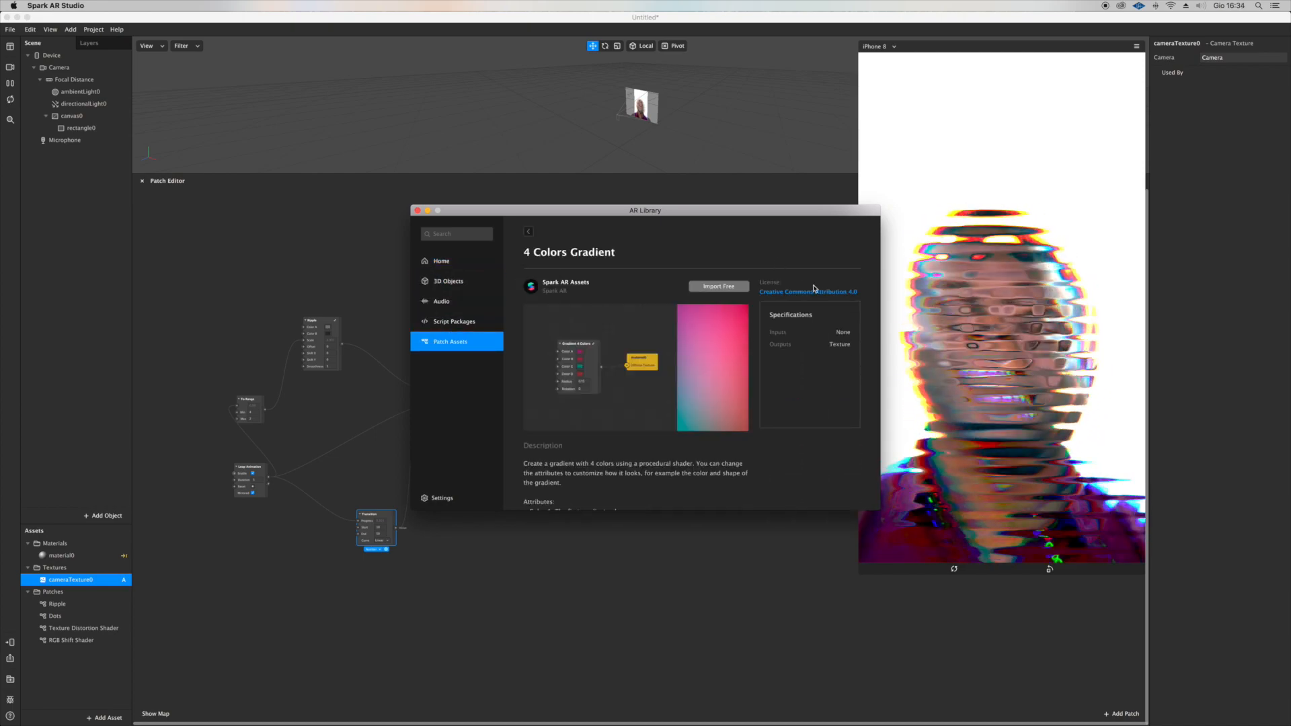
click(417, 211)
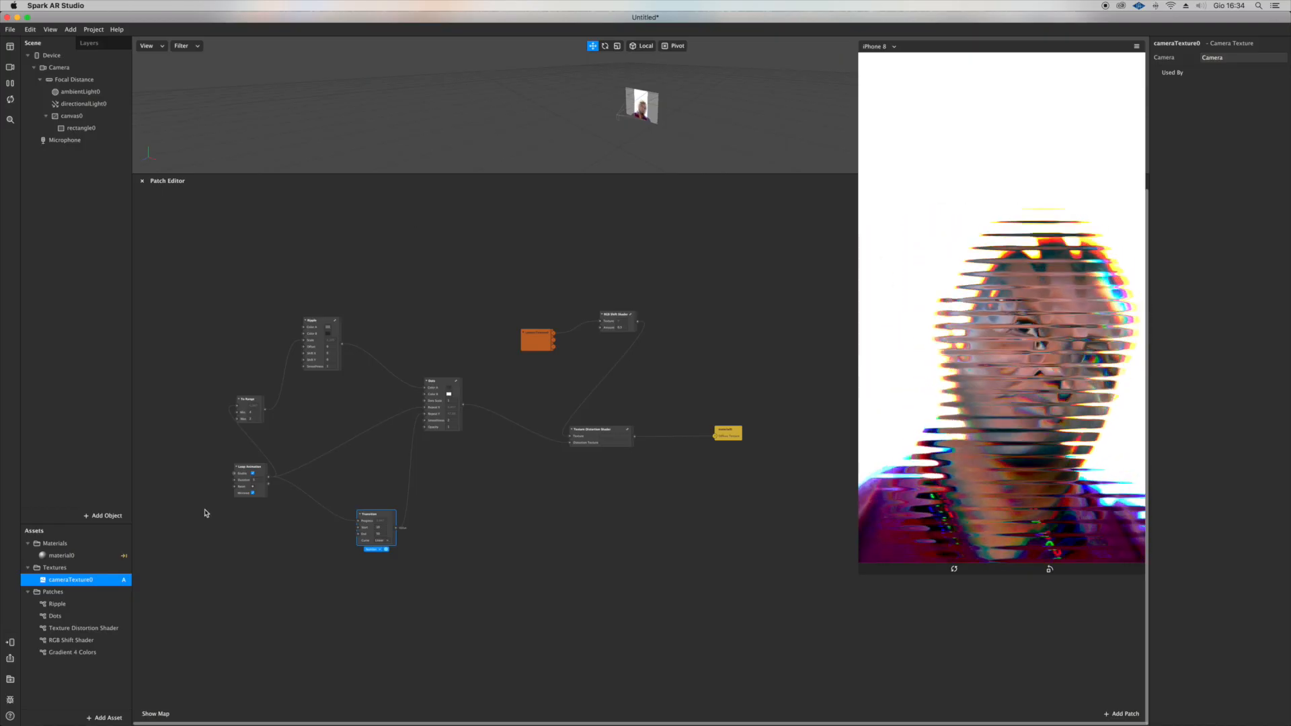
Step: Import the Tritone Color shader patch from the AR Library
click(106, 717)
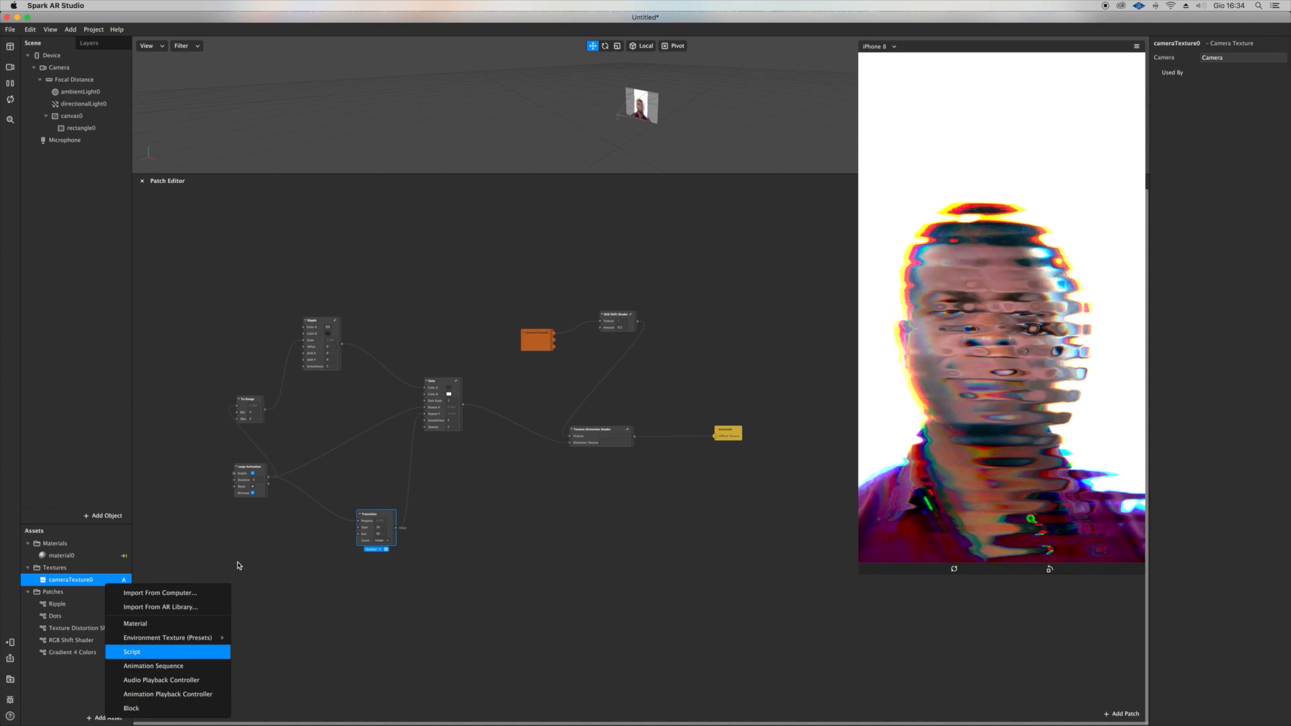
click(197, 609)
click(828, 504)
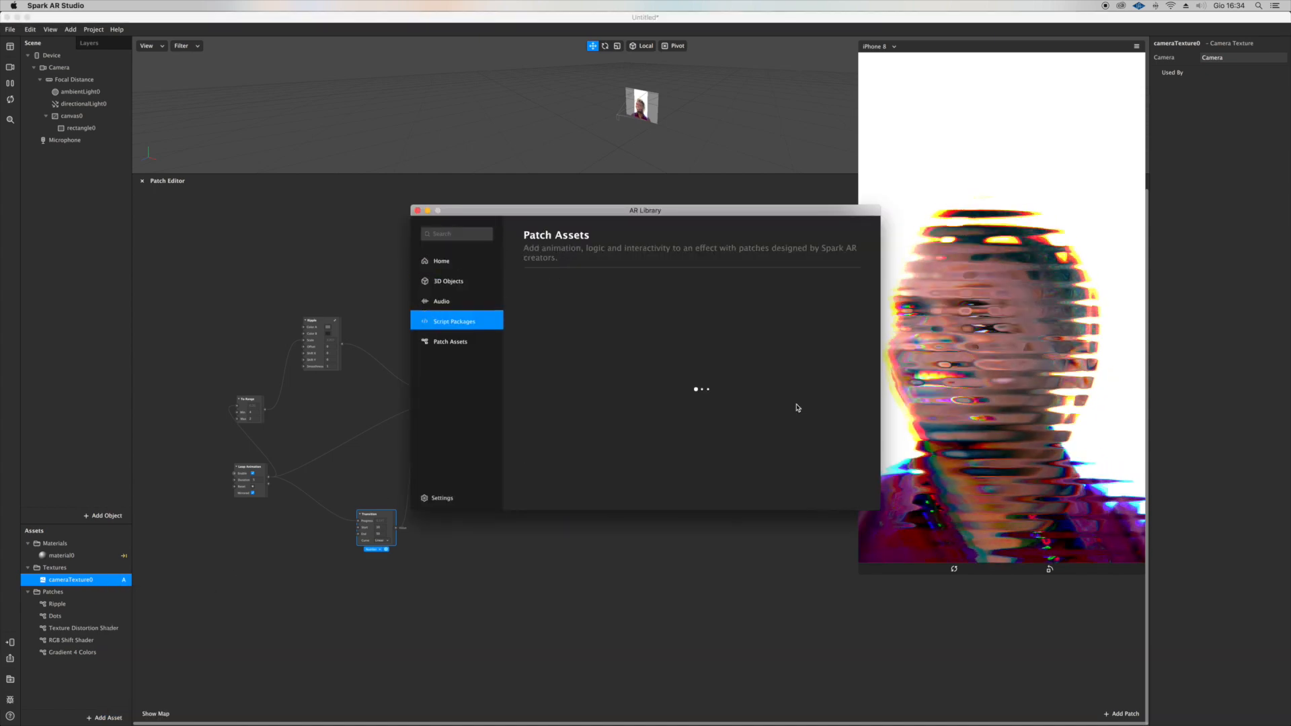
click(744, 321)
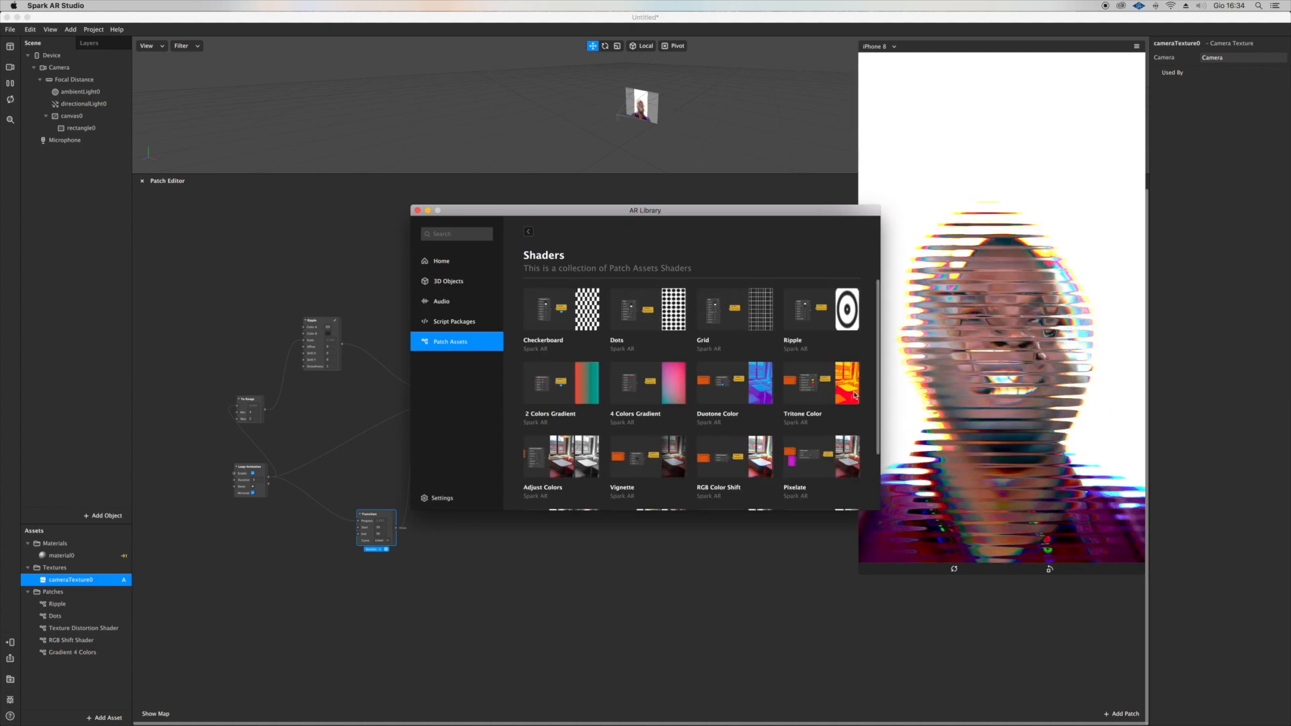
click(847, 385)
click(719, 278)
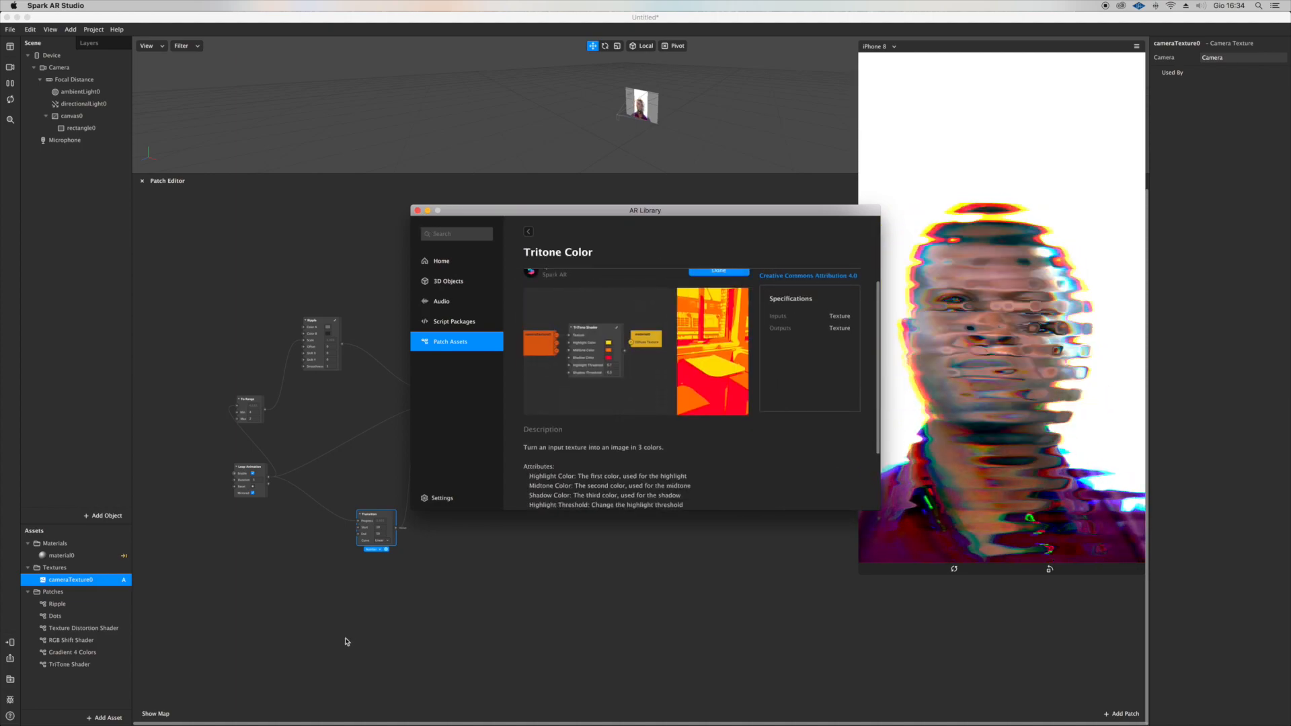
click(417, 211)
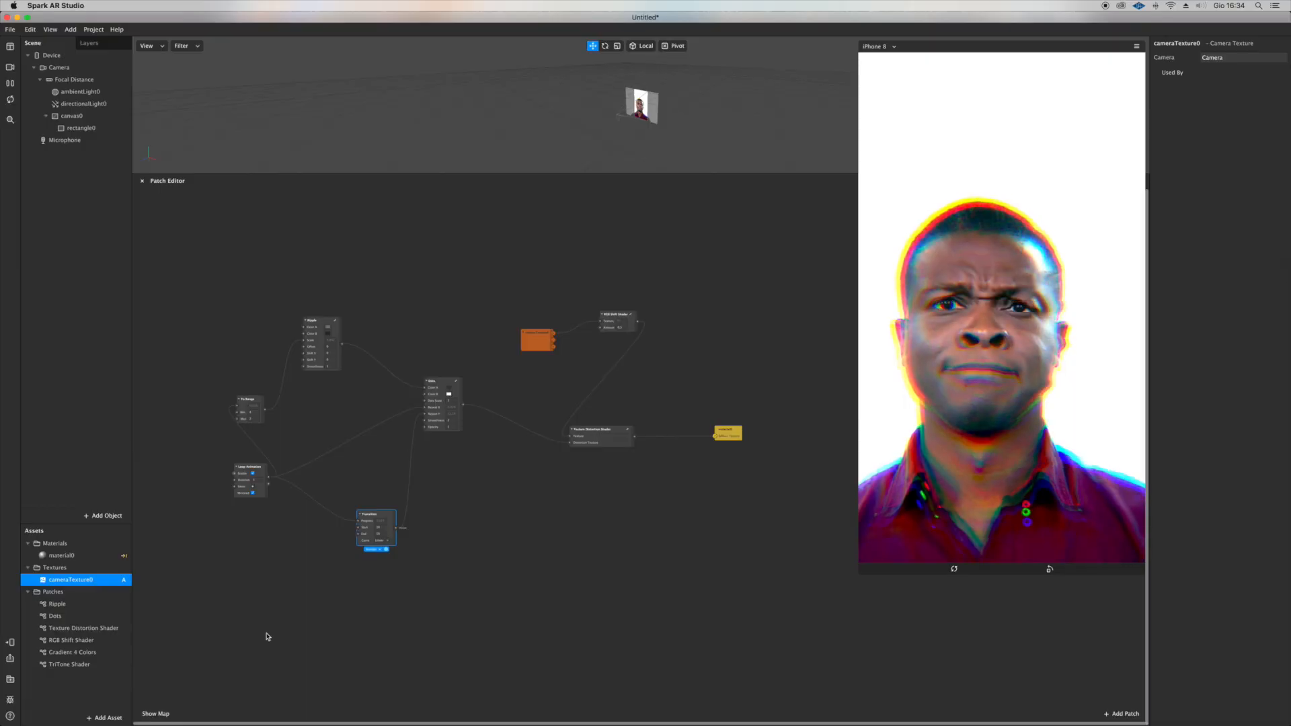
Step: Add the TriTone Shader to the graph between the camera texture and the Texture Distortion Shader's Texture input, bypassing the RGB Shift Shader
drag(85, 665, 547, 263)
scroll(547, 264, up, 1)
scroll(547, 264, up, 5)
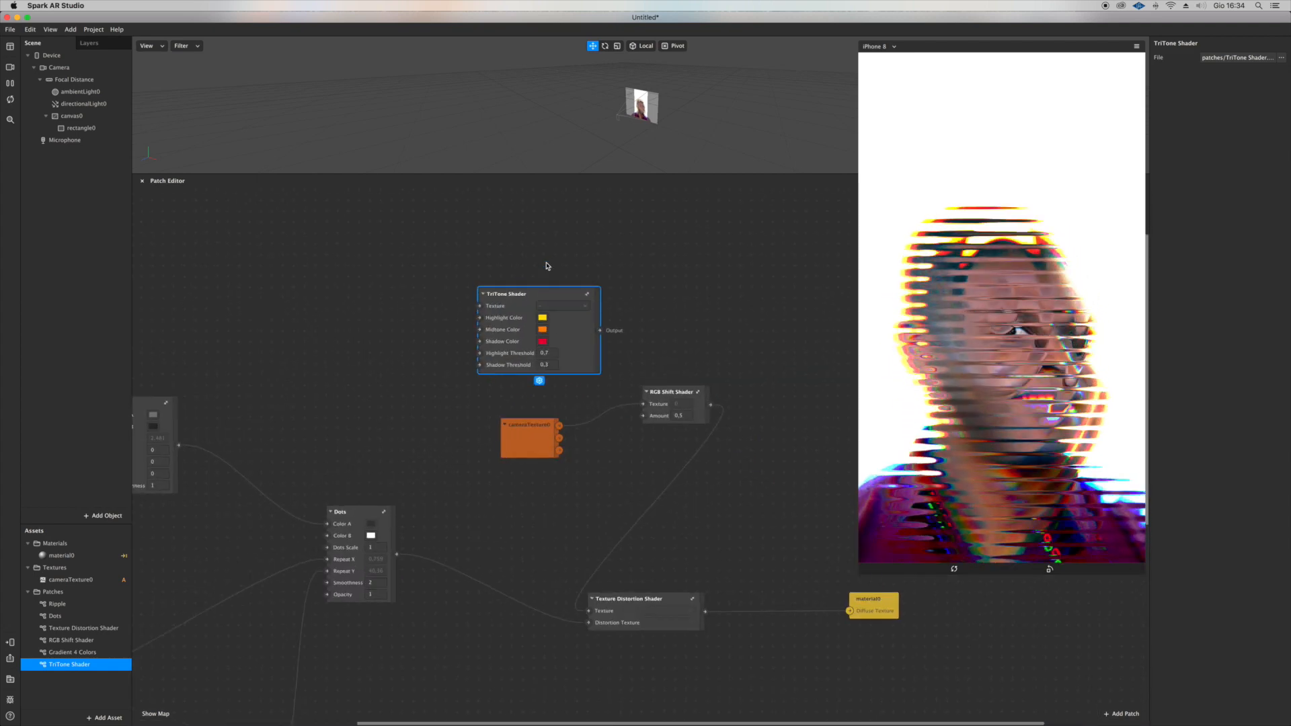
scroll(547, 263, down, 2)
scroll(546, 265, left, 1)
drag(542, 408, 510, 296)
drag(603, 316, 594, 534)
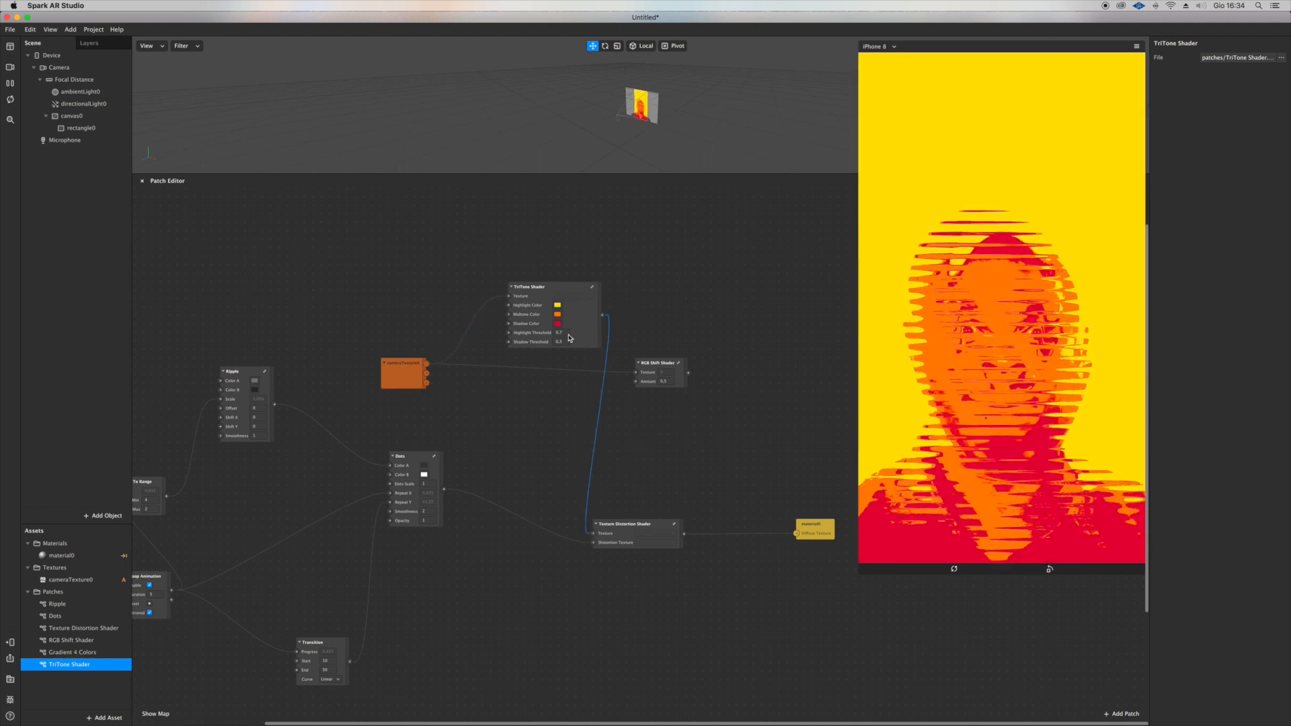
Step: Set the TriTone Shader's Highlight Color to black
click(558, 307)
drag(294, 348, 361, 348)
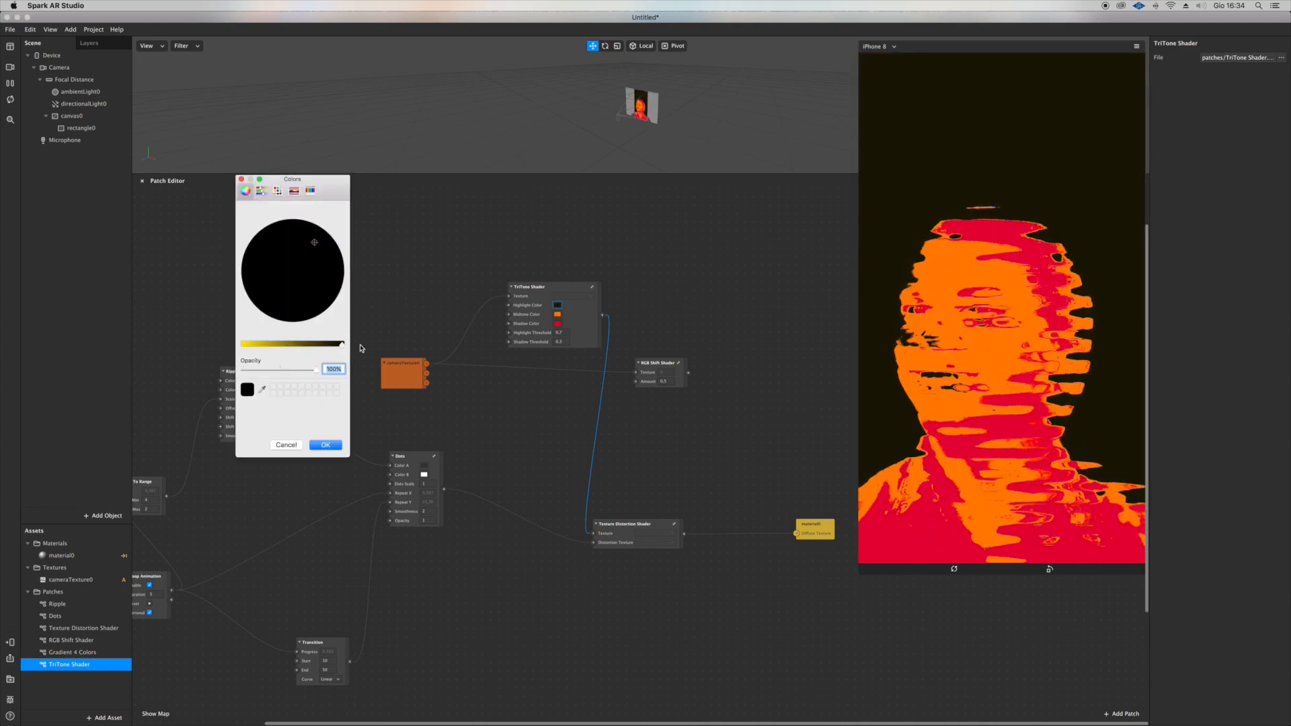
click(327, 446)
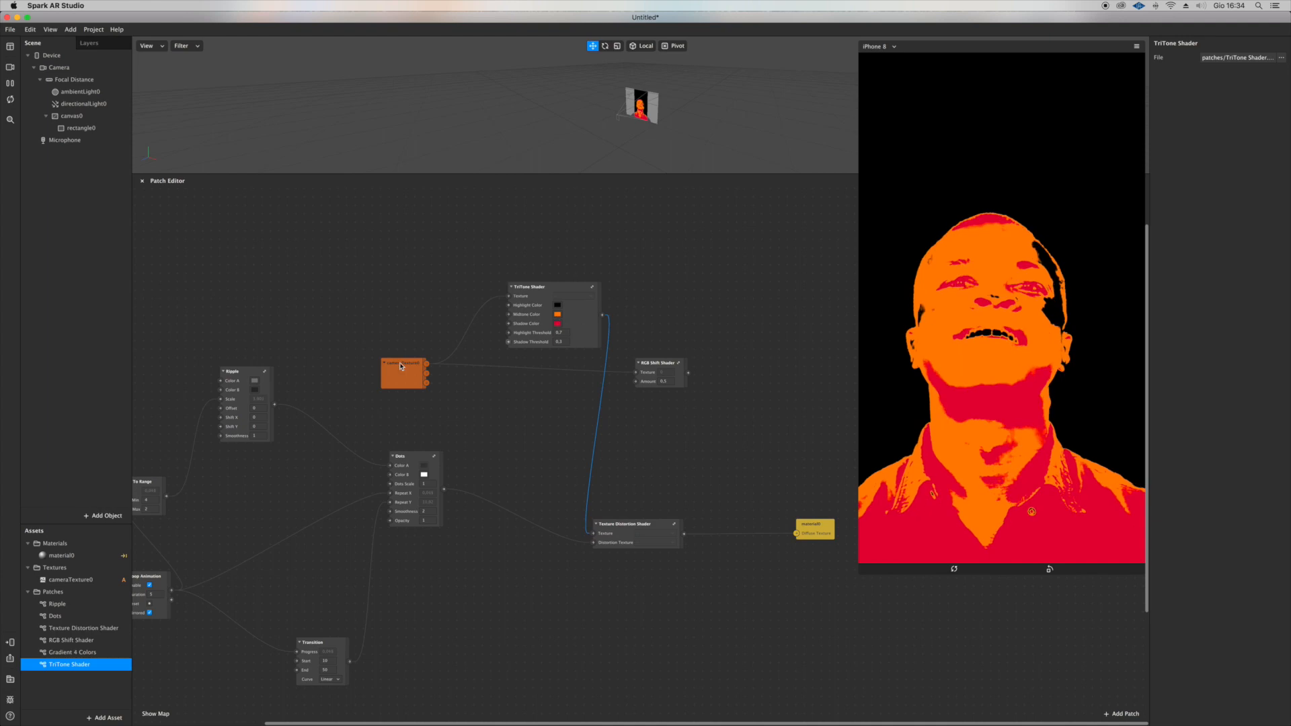
Step: Try feeding the camera texture into the TriTone Shader's Highlight, Shadow and Midtone Color inputs
drag(427, 364, 508, 307)
drag(427, 363, 509, 324)
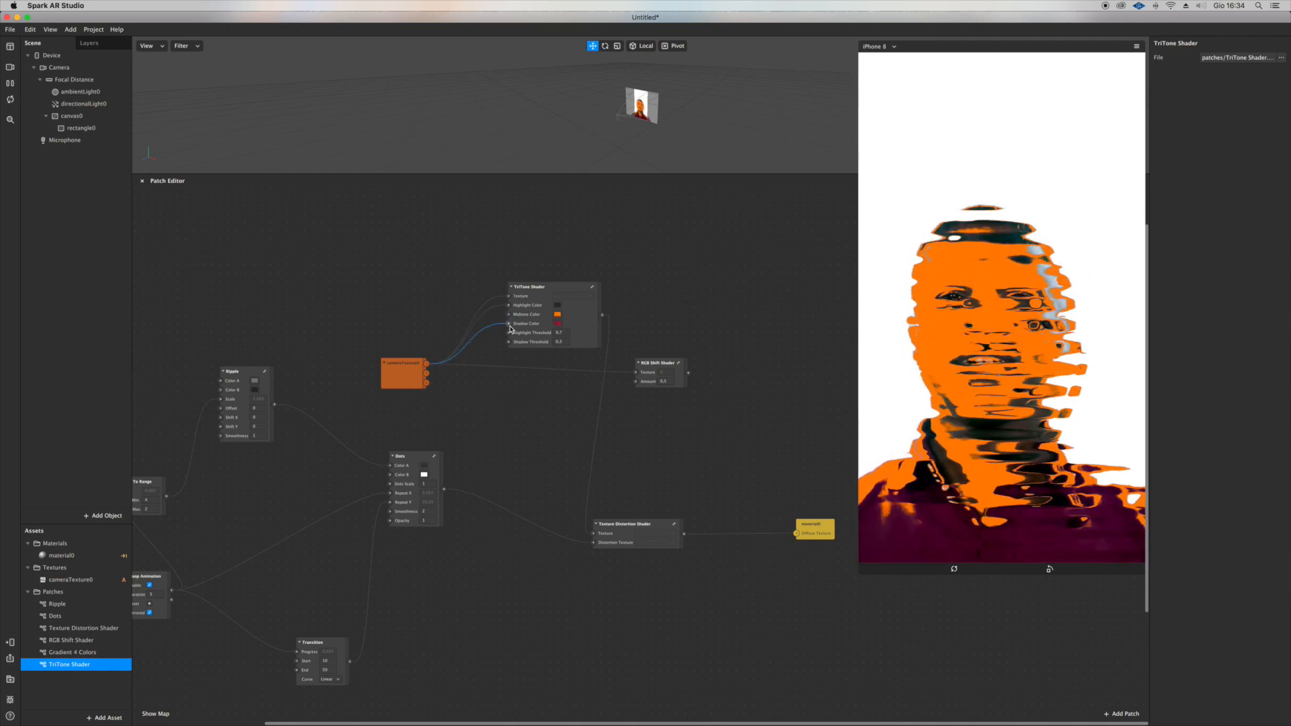
drag(426, 364, 509, 315)
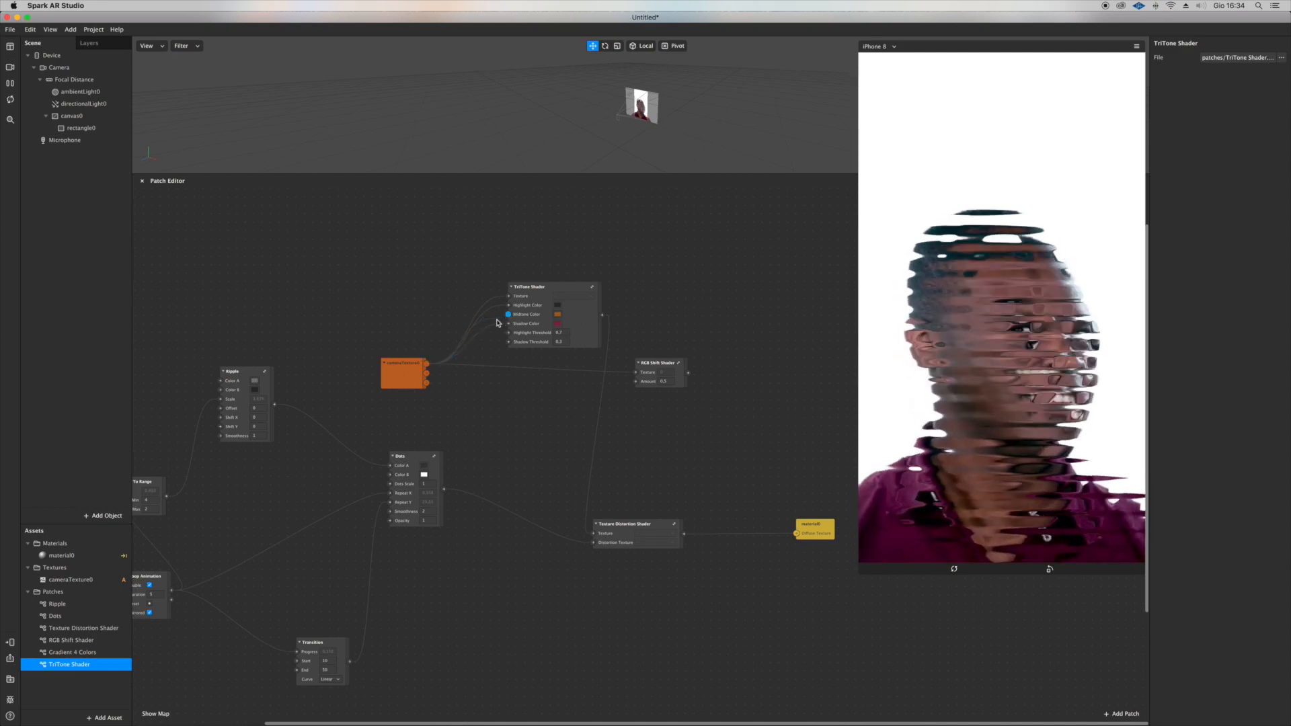
Step: Try a brighter orange for the TriTone Shader's Midtone Color and discard it
click(557, 315)
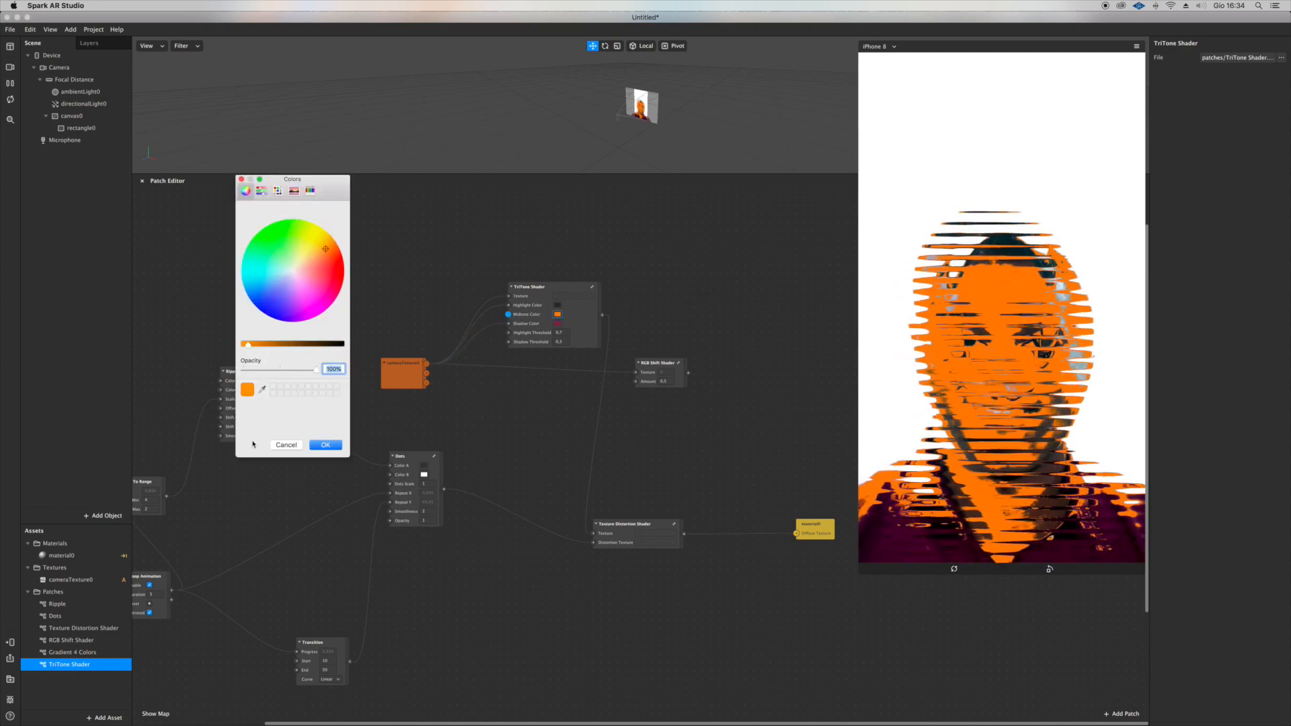
drag(330, 342, 152, 351)
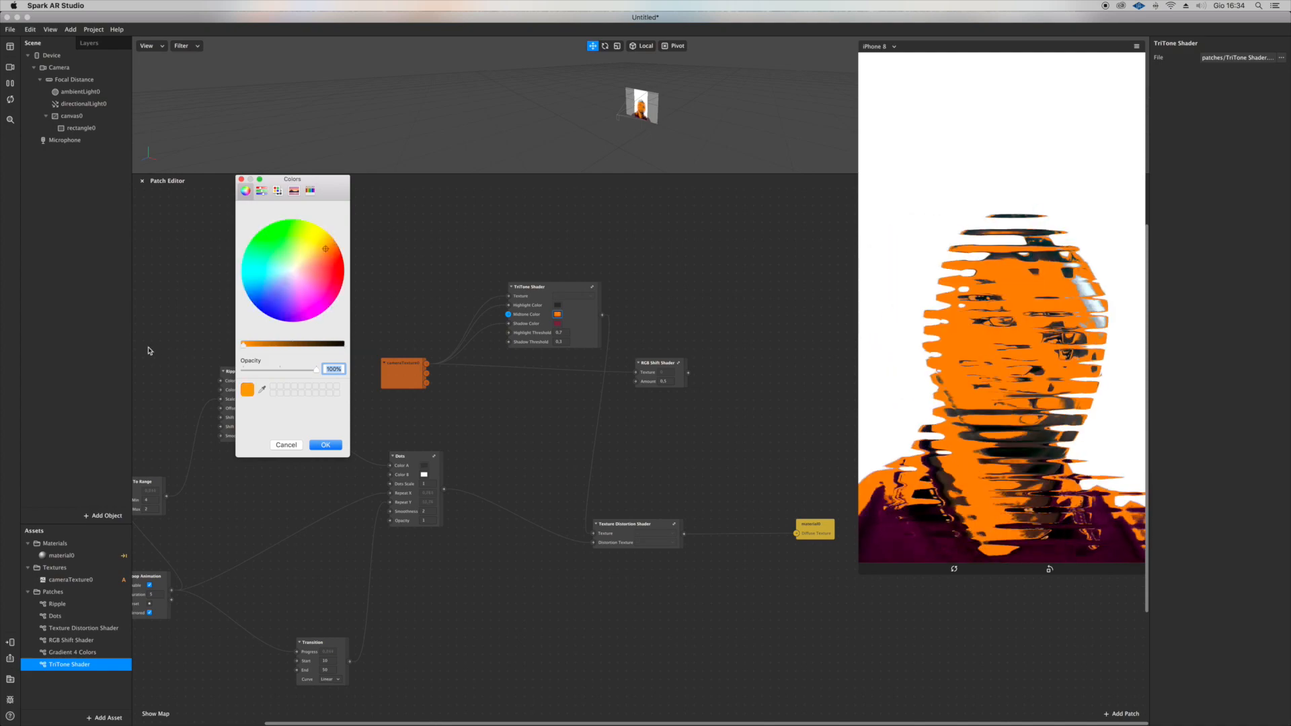
click(294, 445)
drag(275, 405, 363, 322)
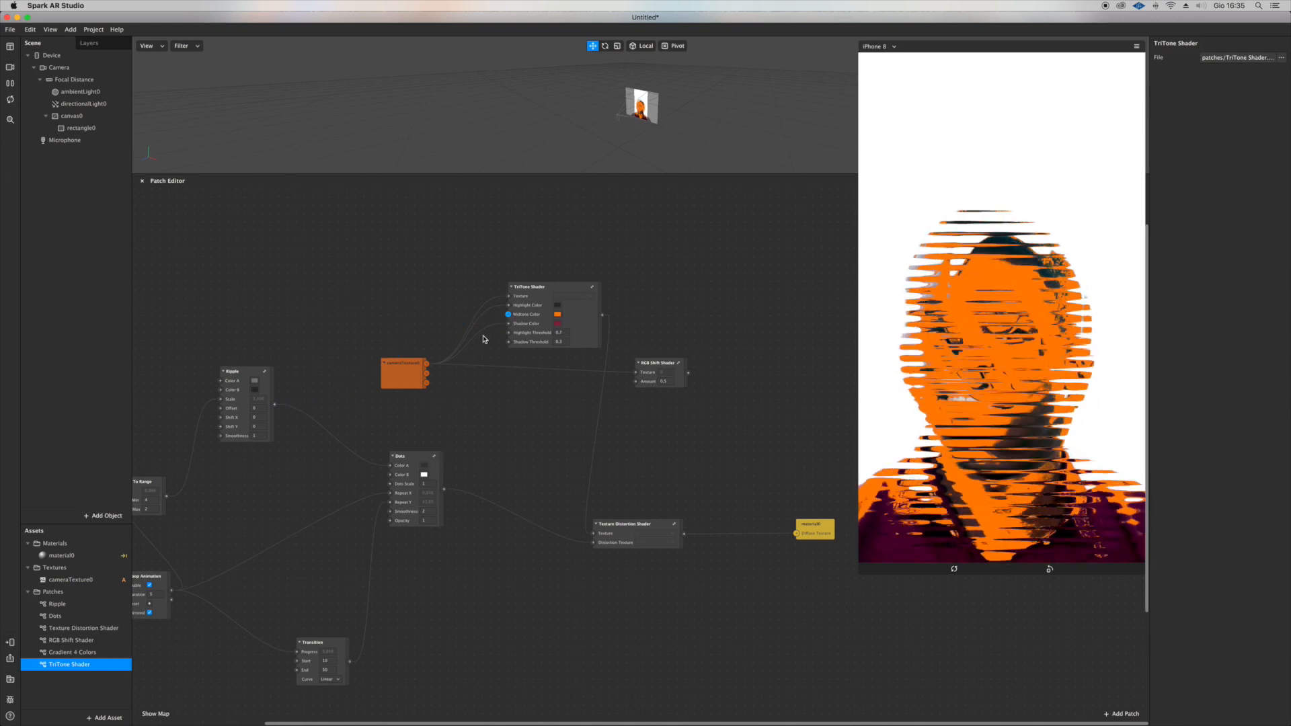
Step: Disconnect the camera texture from the TriTone Shader's Highlight and Shadow colors, and set Shadow Color to a greyish pink
drag(508, 305, 505, 325)
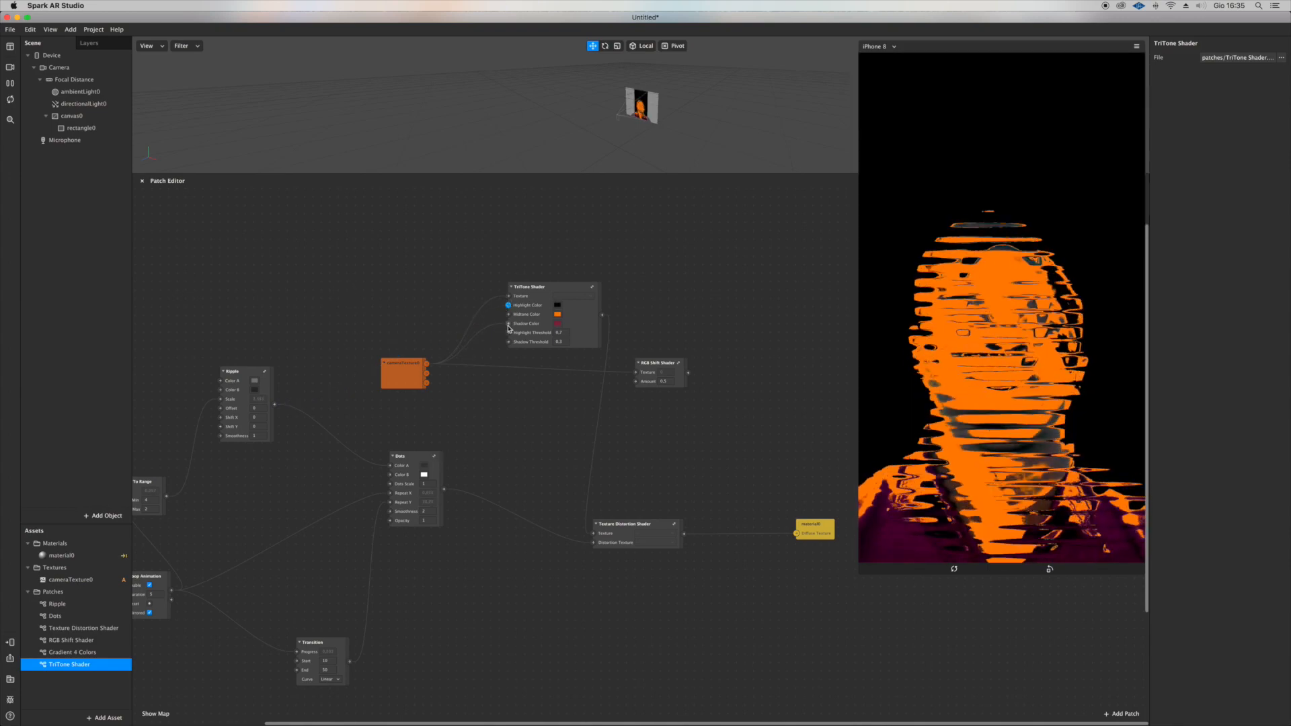
click(559, 326)
click(297, 271)
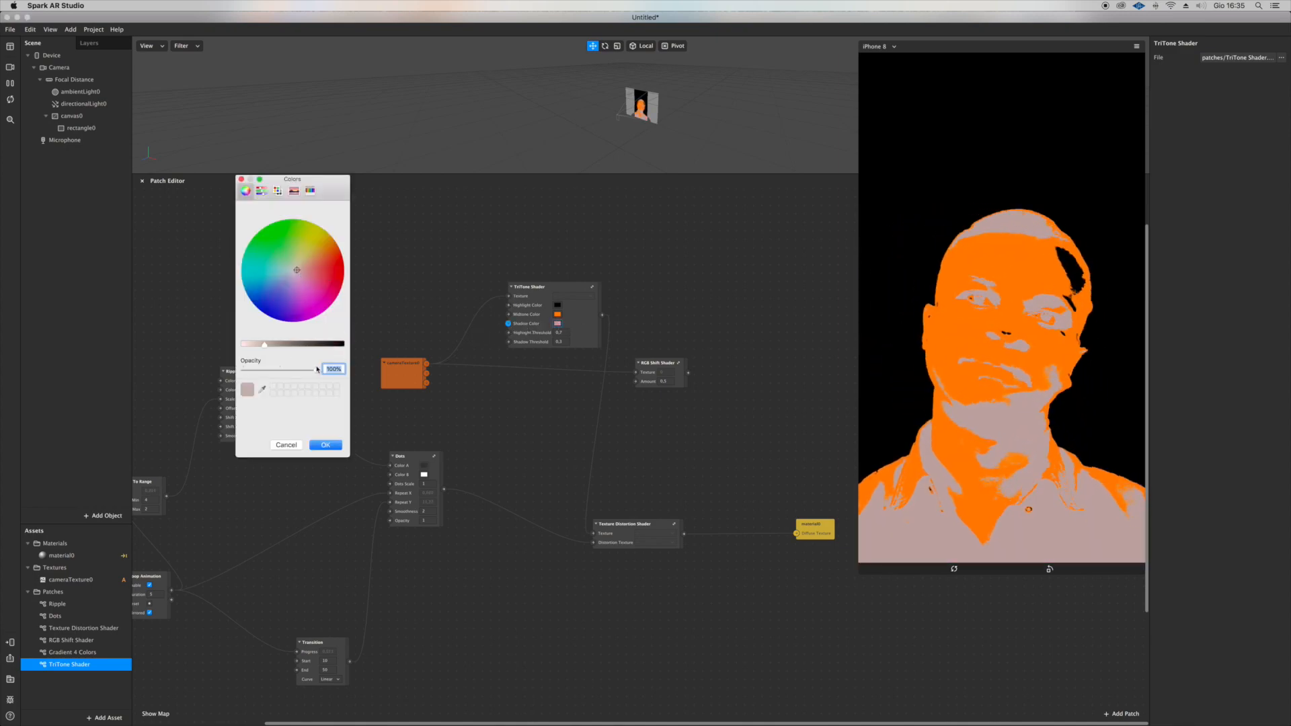
click(326, 446)
Step: Try a light pink for the TriTone Shader's Midtone Color and discard it
click(557, 314)
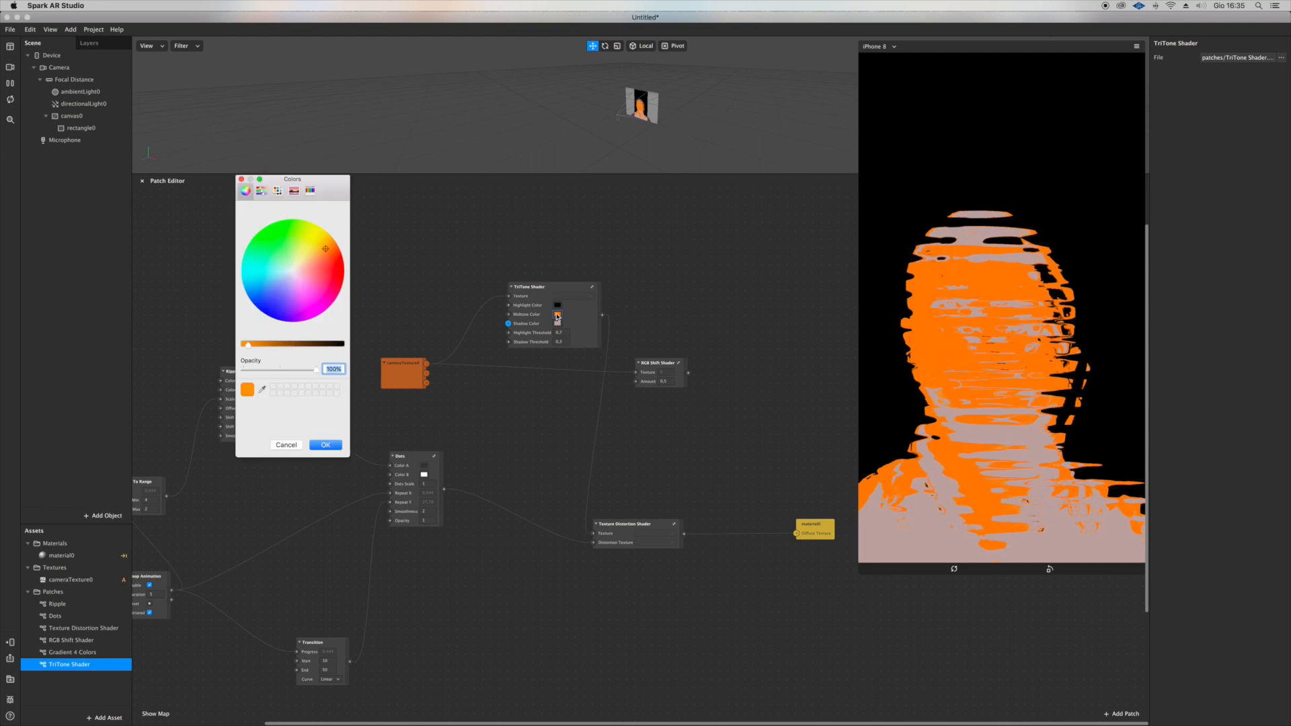
drag(339, 289, 295, 279)
click(286, 445)
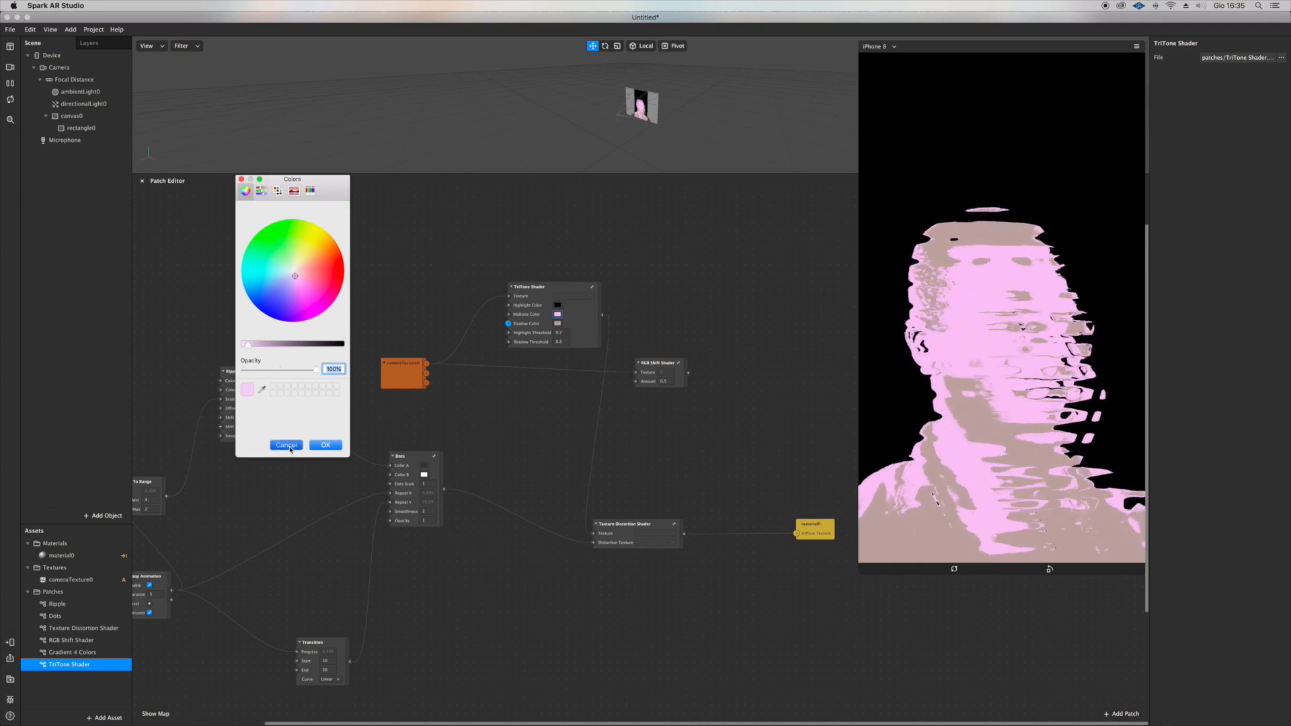
Step: Delete the TriTone Shader patch and connect the RGB Shift Shader output to the Texture Distortion Shader's Texture input
click(573, 291)
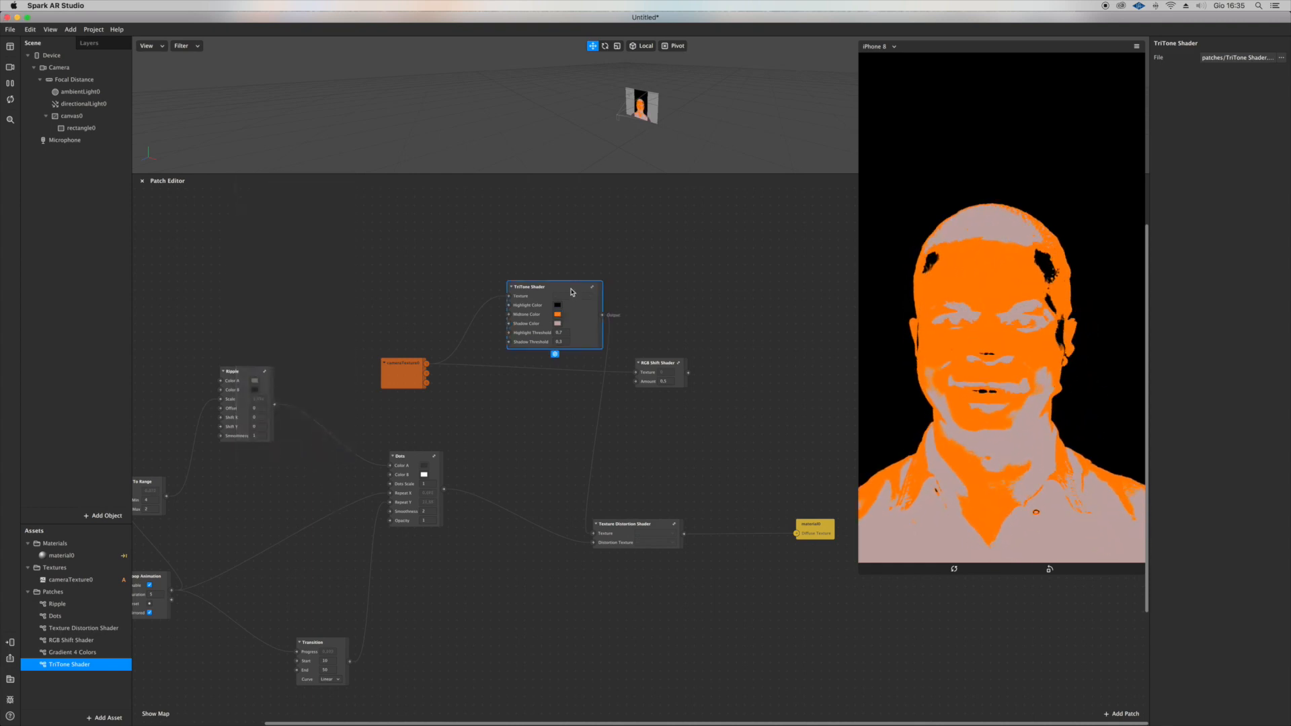
key(Delete)
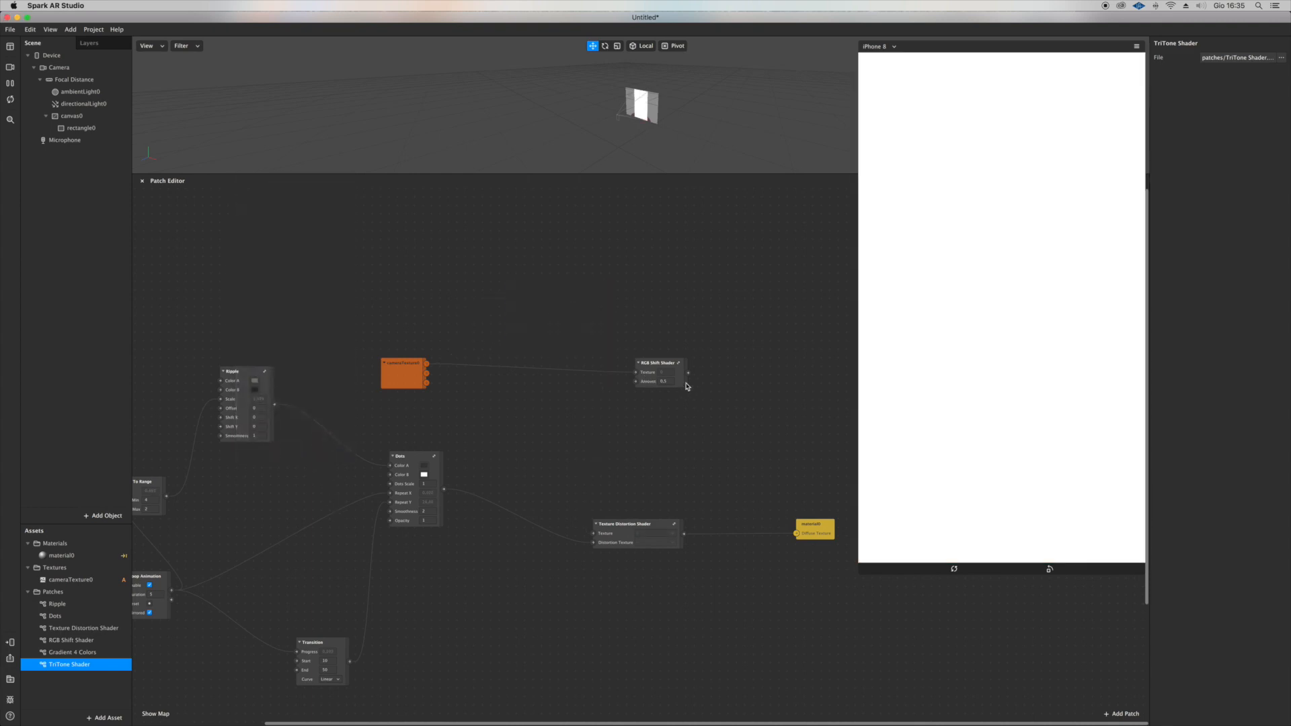
drag(690, 377, 594, 533)
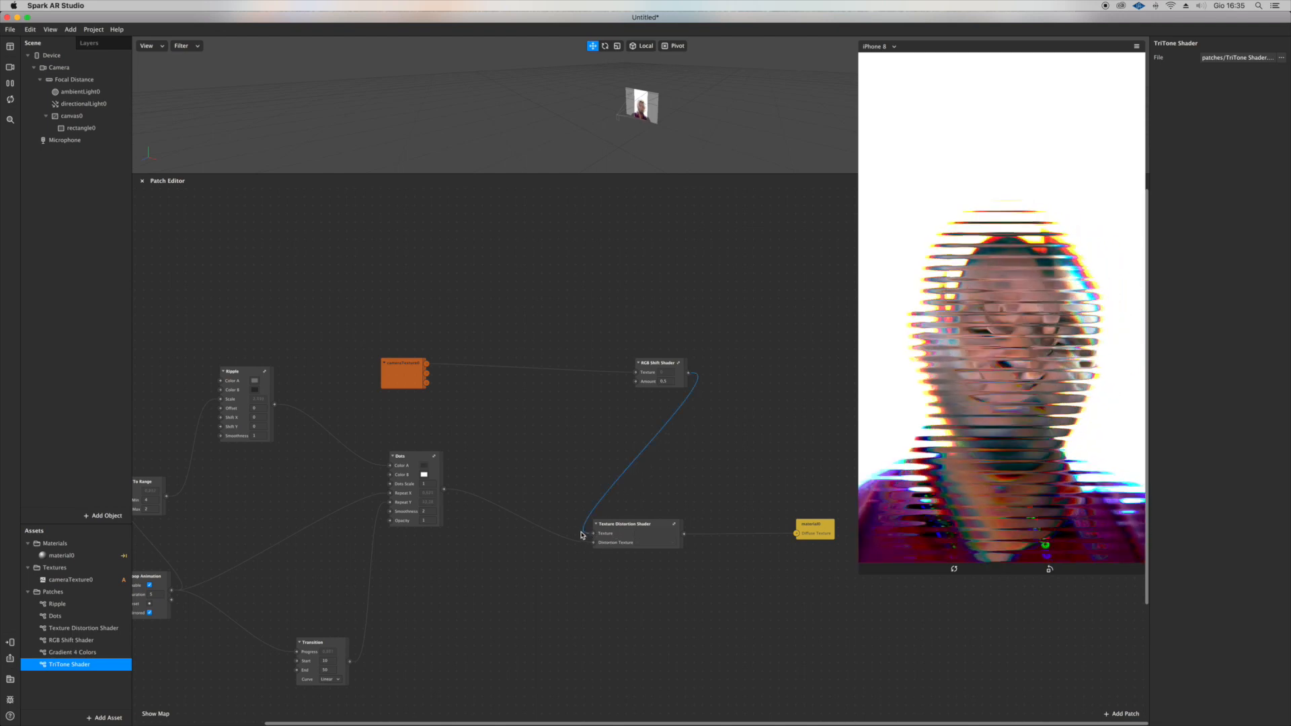
Step: Add a Gradient 4 Colors patch and try feeding its output into Ripple's Color A, Dots' Color B and Ripple's Color B
scroll(583, 534, left, 5)
click(67, 652)
drag(68, 652, 274, 384)
drag(288, 390, 375, 384)
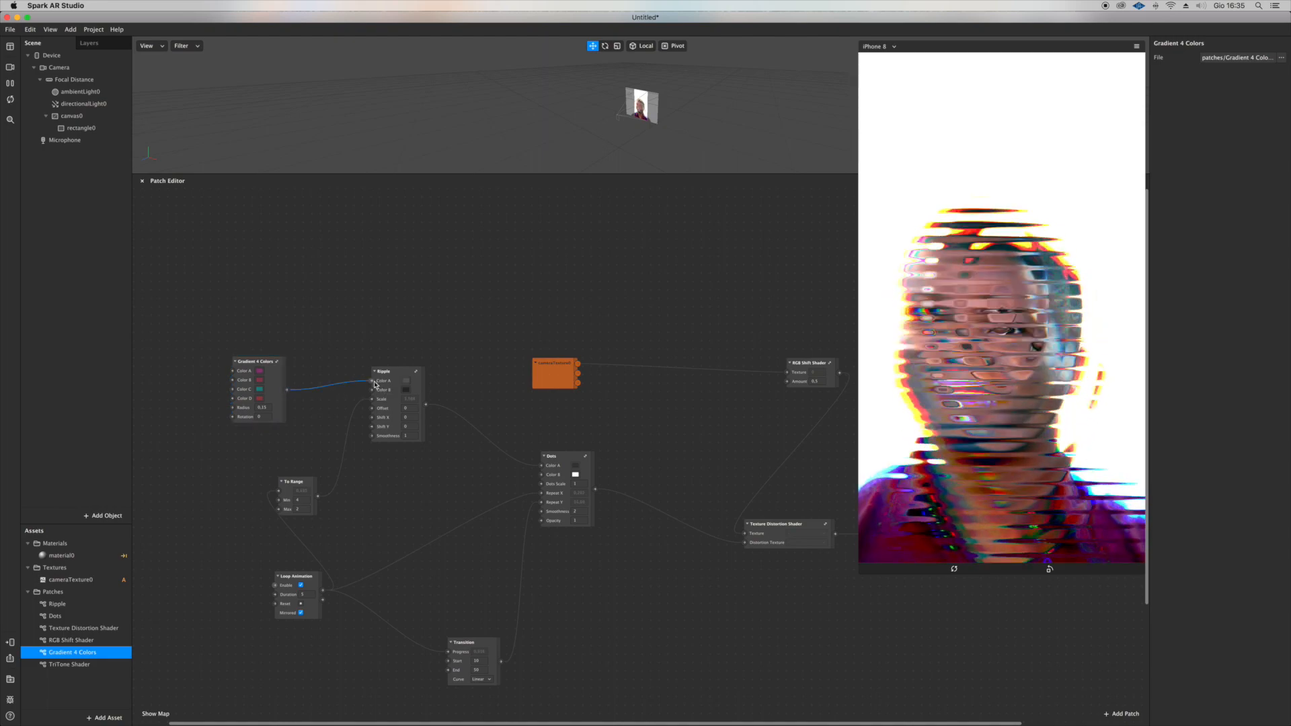
drag(375, 383, 542, 477)
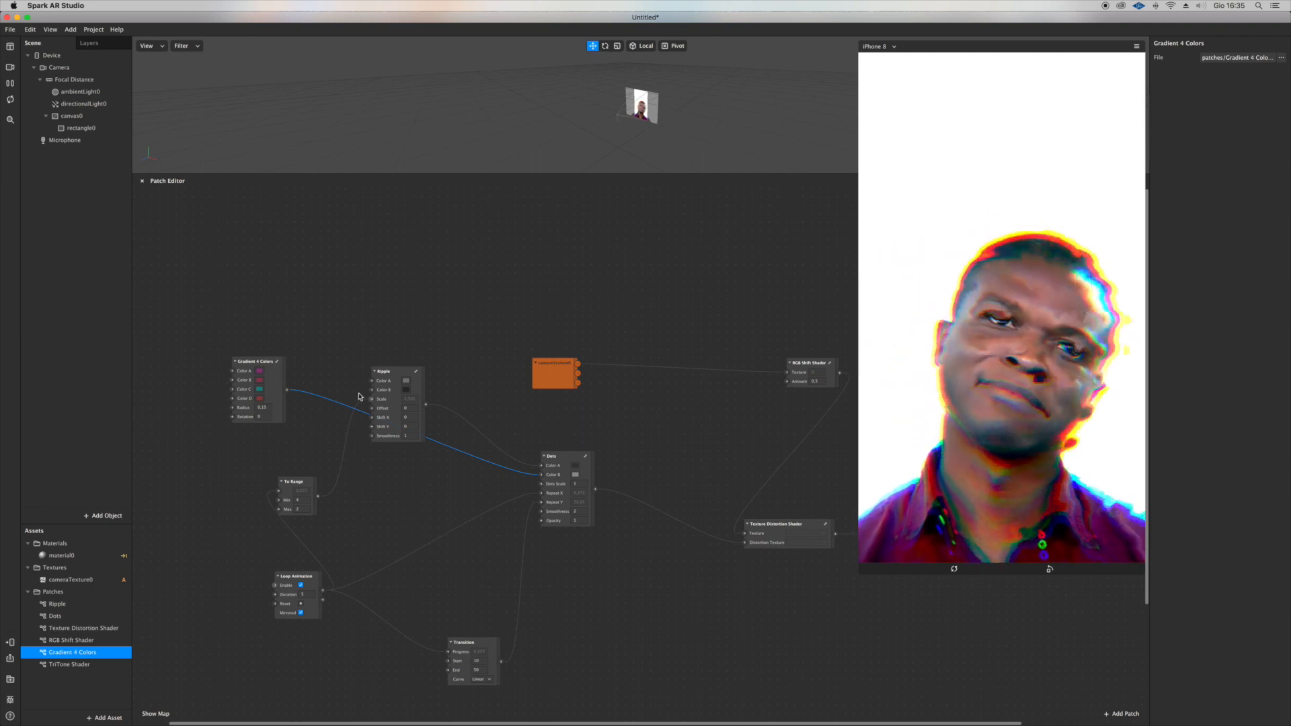
drag(287, 390, 375, 390)
click(331, 407)
drag(287, 390, 371, 395)
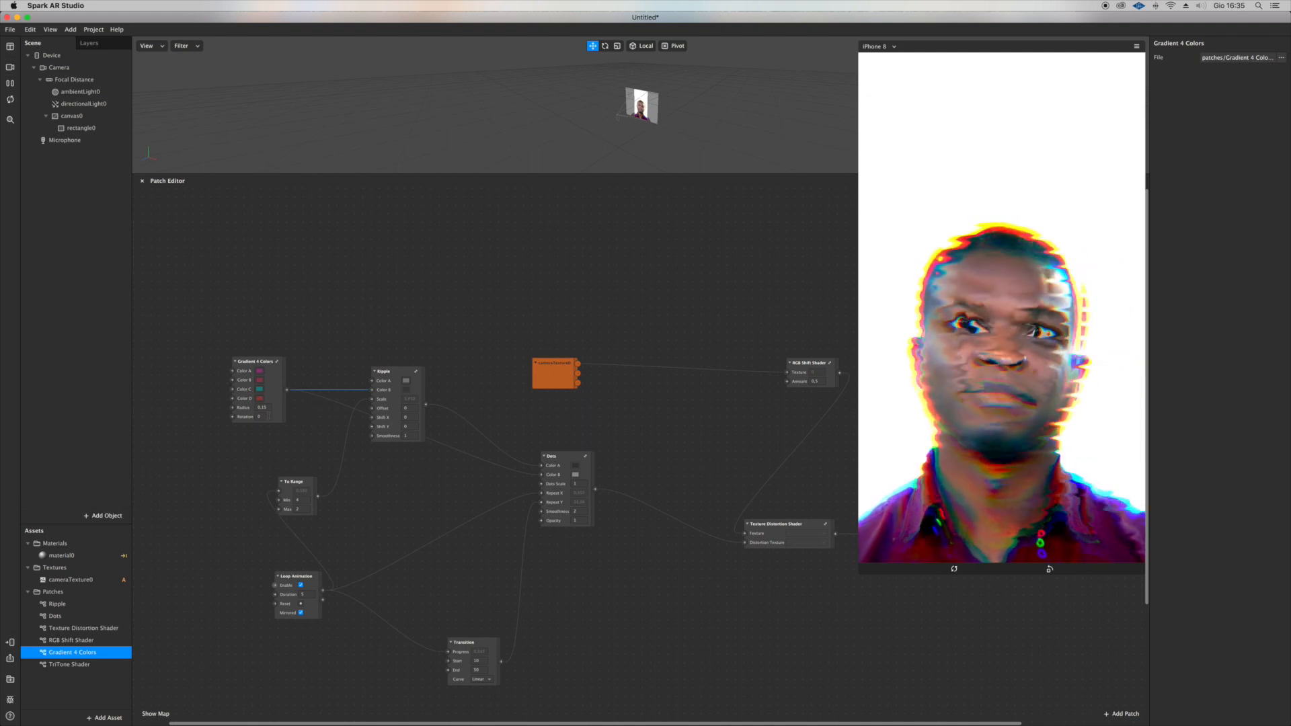
Step: Try adding a TriTone Shader patch beside Gradient 4 Colors and feeding the gradient into its Texture input
scroll(269, 417, left, 3)
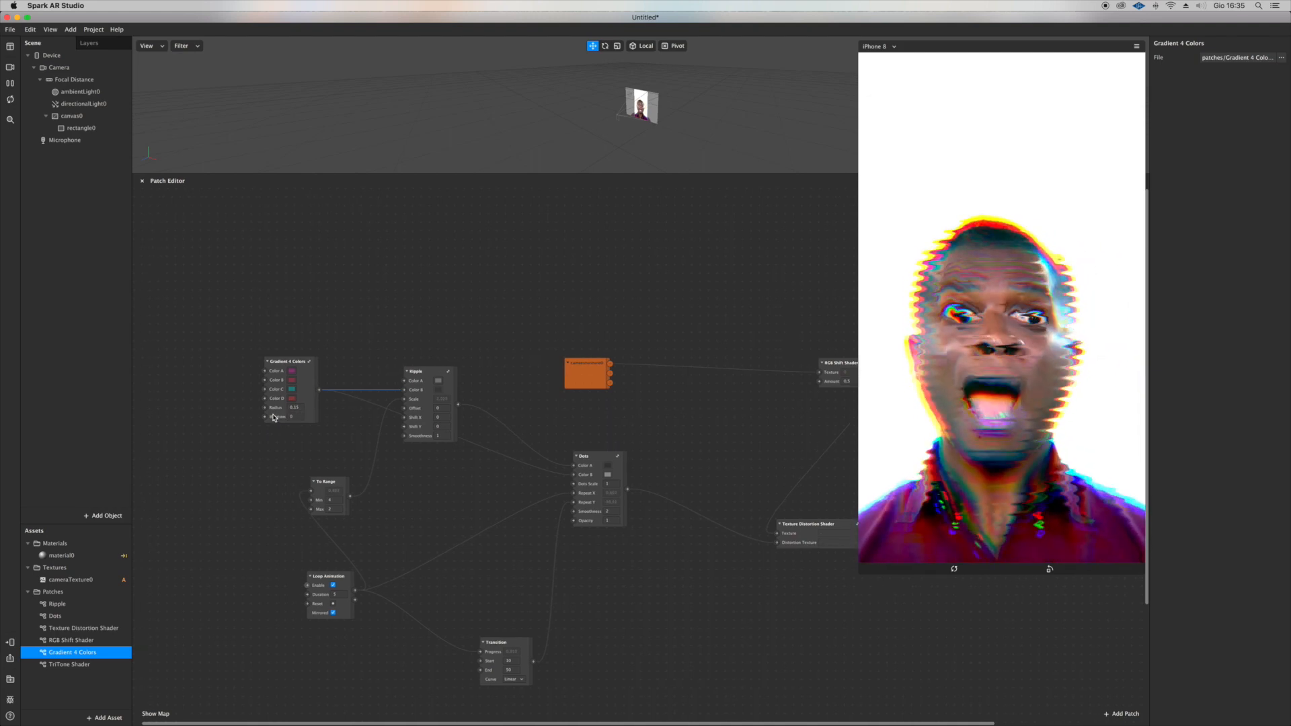
drag(92, 666, 197, 416)
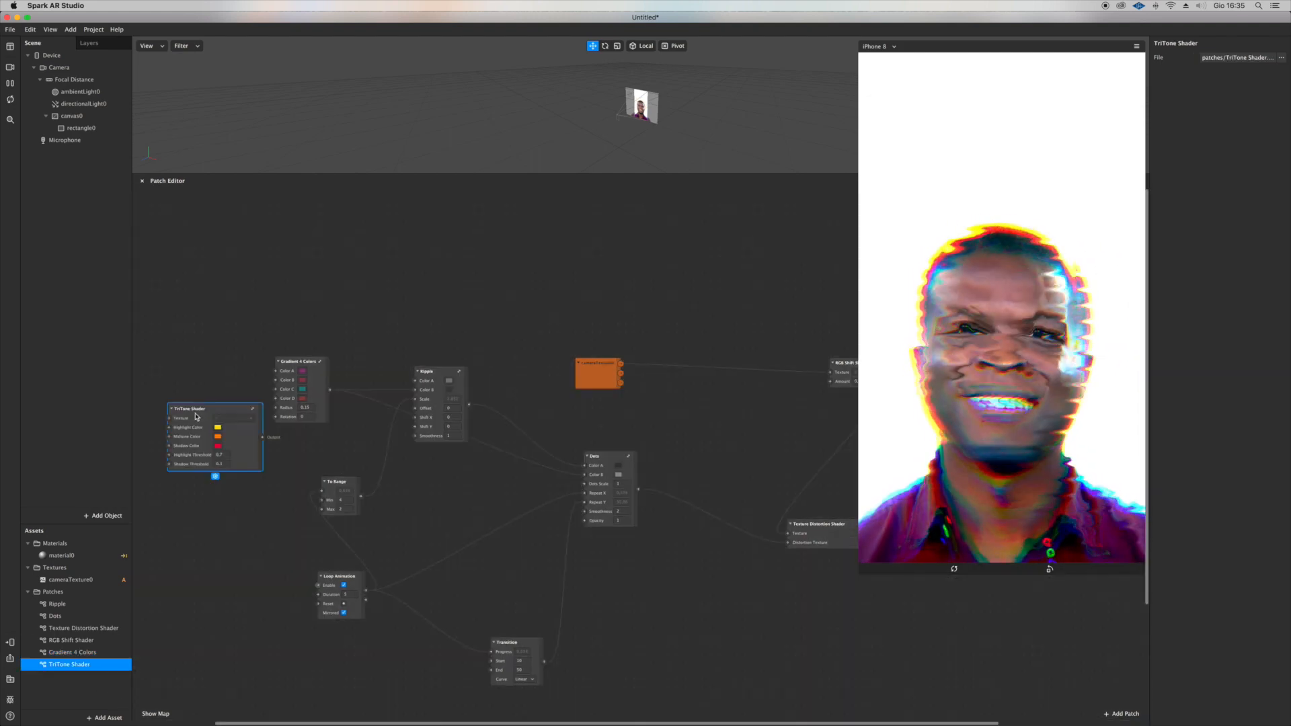
drag(293, 371, 203, 339)
drag(212, 413, 280, 410)
drag(241, 358, 236, 417)
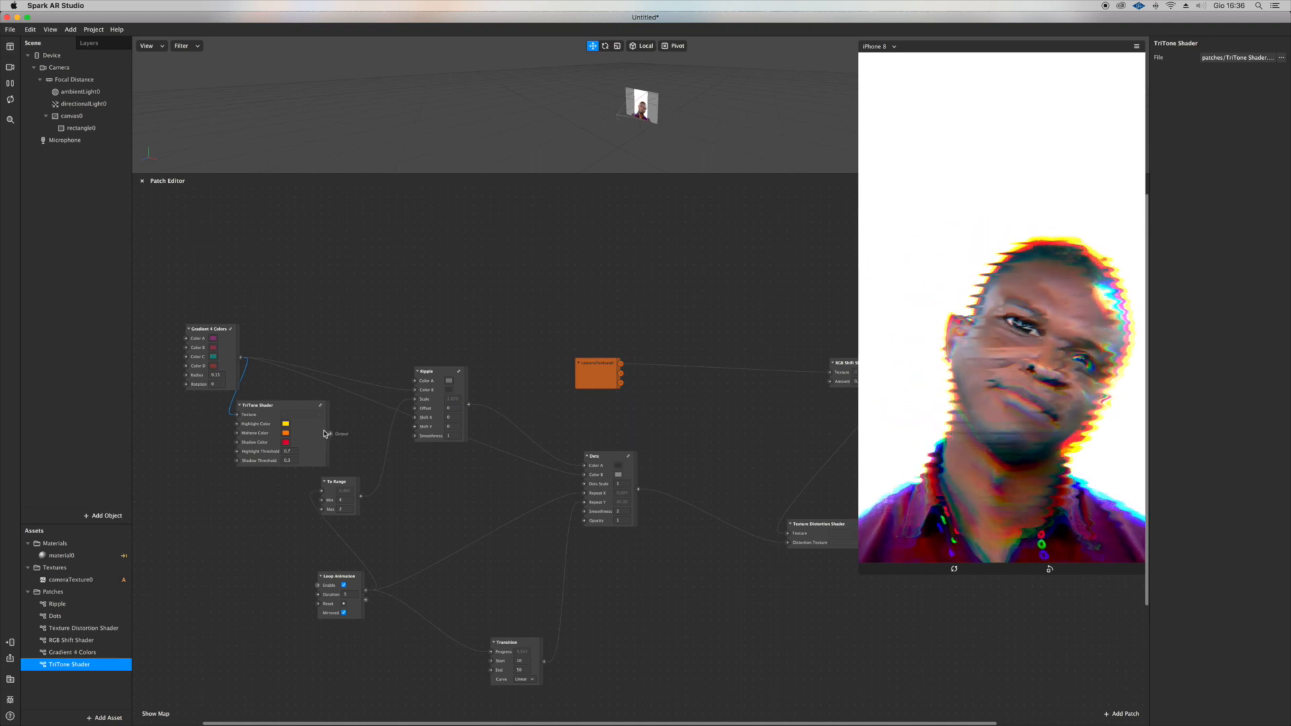
Step: Move the Ripple patch higher and try feeding the gradient into the TriTone Shader's Highlight, Midtone and Shadow Color inputs
drag(430, 371, 445, 259)
scroll(375, 375, up, 1)
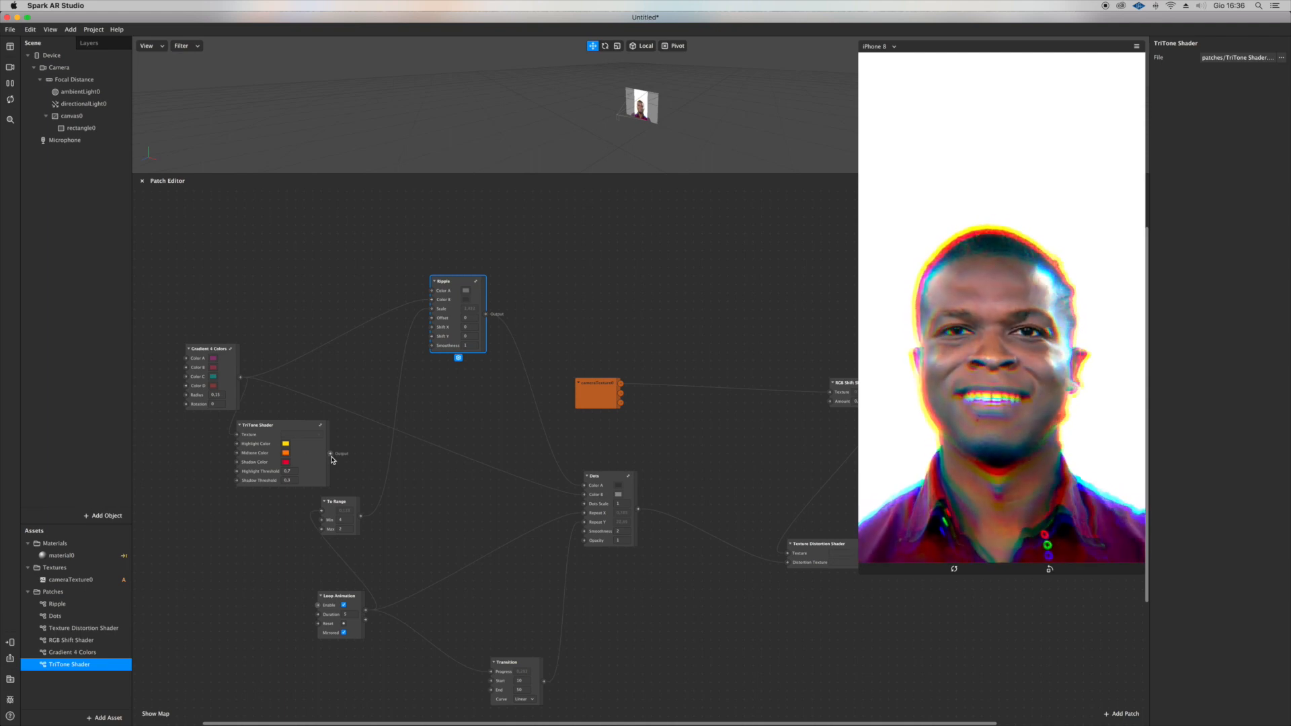
click(236, 443)
drag(241, 378, 237, 454)
drag(240, 378, 236, 462)
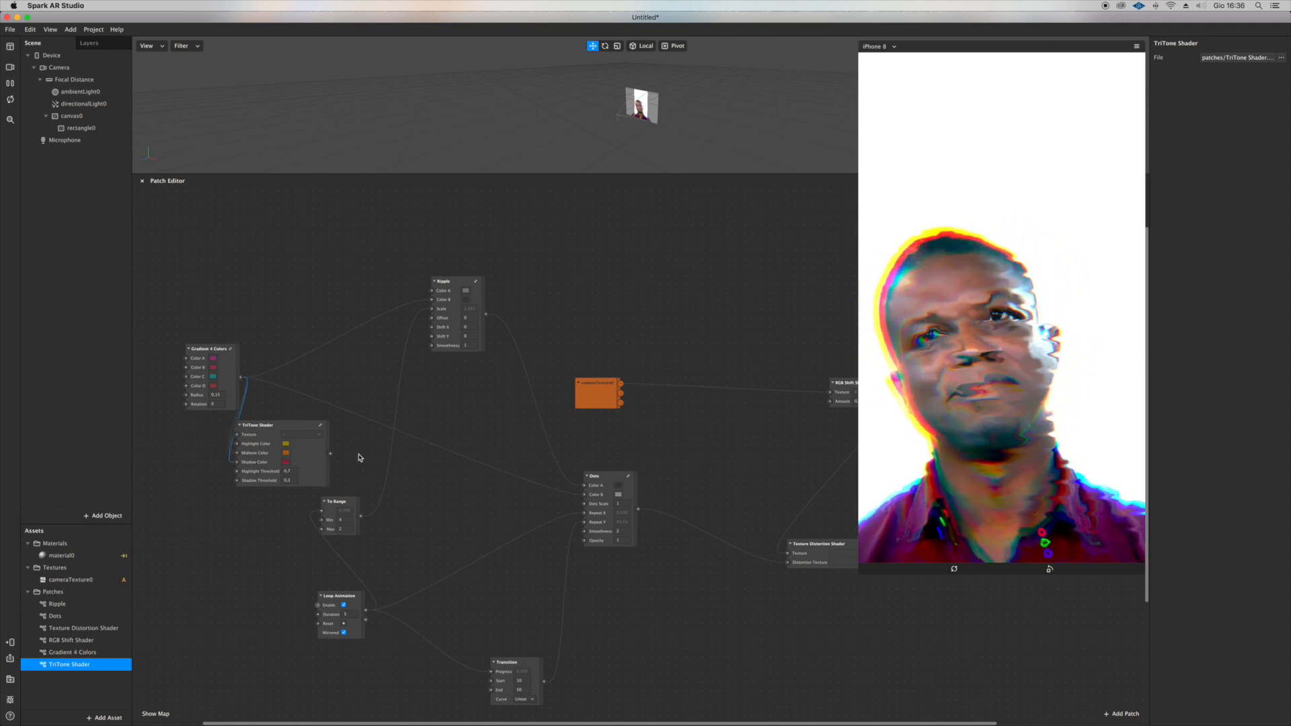
Step: Try routing the camera texture through the TriTone Shader into Ripple's Color B, and delete the TriTone Shader and Gradient 4 Colors patches
drag(330, 454, 434, 319)
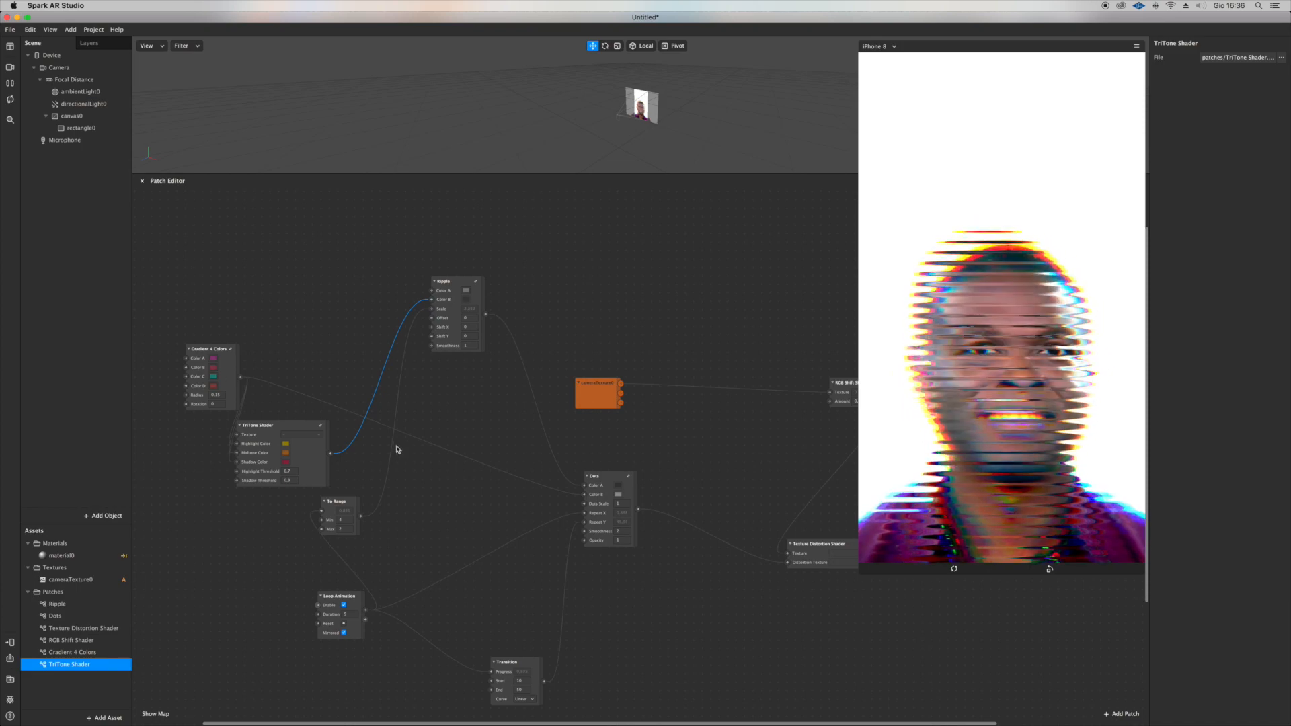
drag(620, 384, 241, 438)
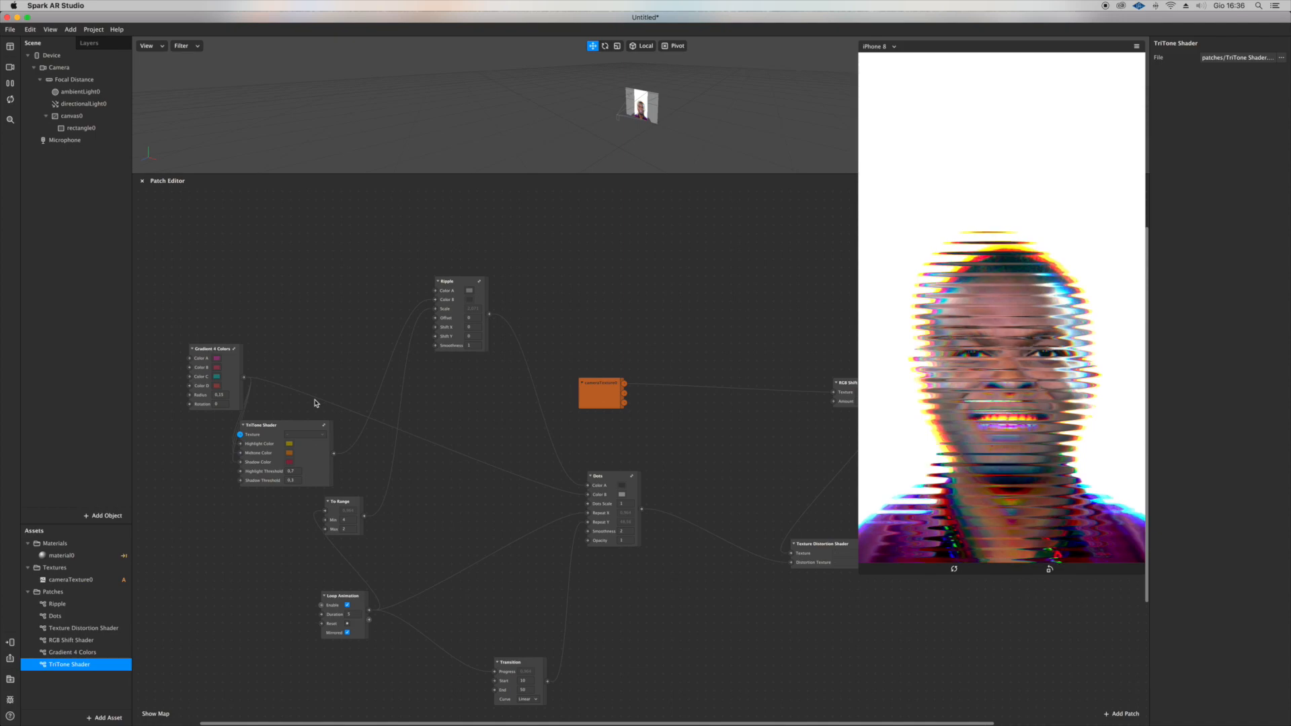
drag(267, 514, 192, 367)
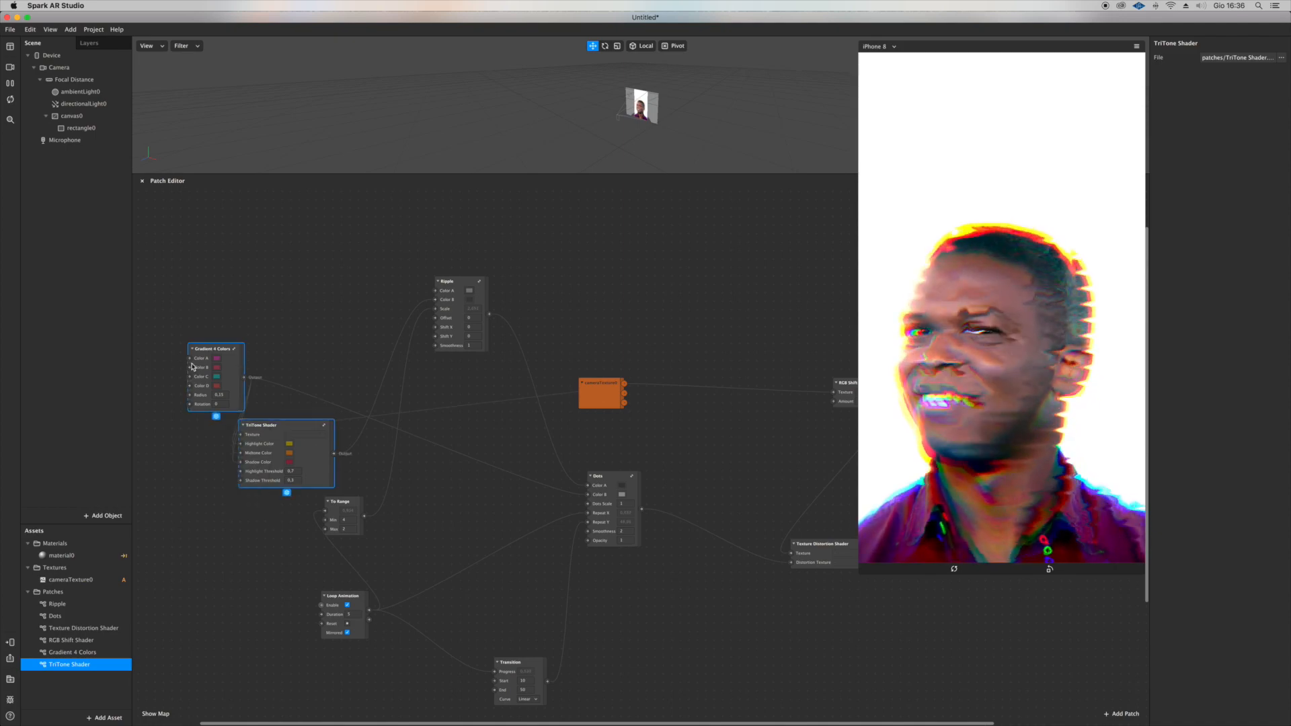
key(Delete)
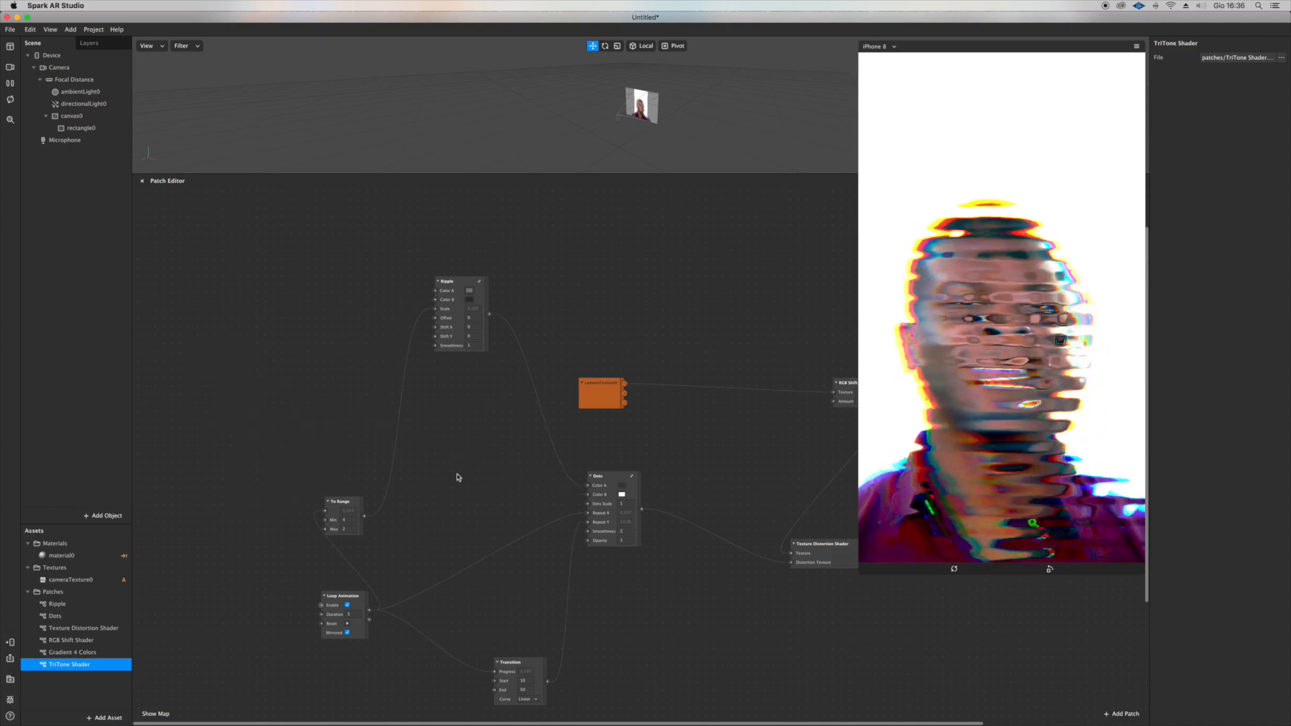
Step: Connect the To Range output to Ripple's Color B and Color A, and try it on Dots' Color B
scroll(457, 478, right, 2)
drag(343, 516, 413, 300)
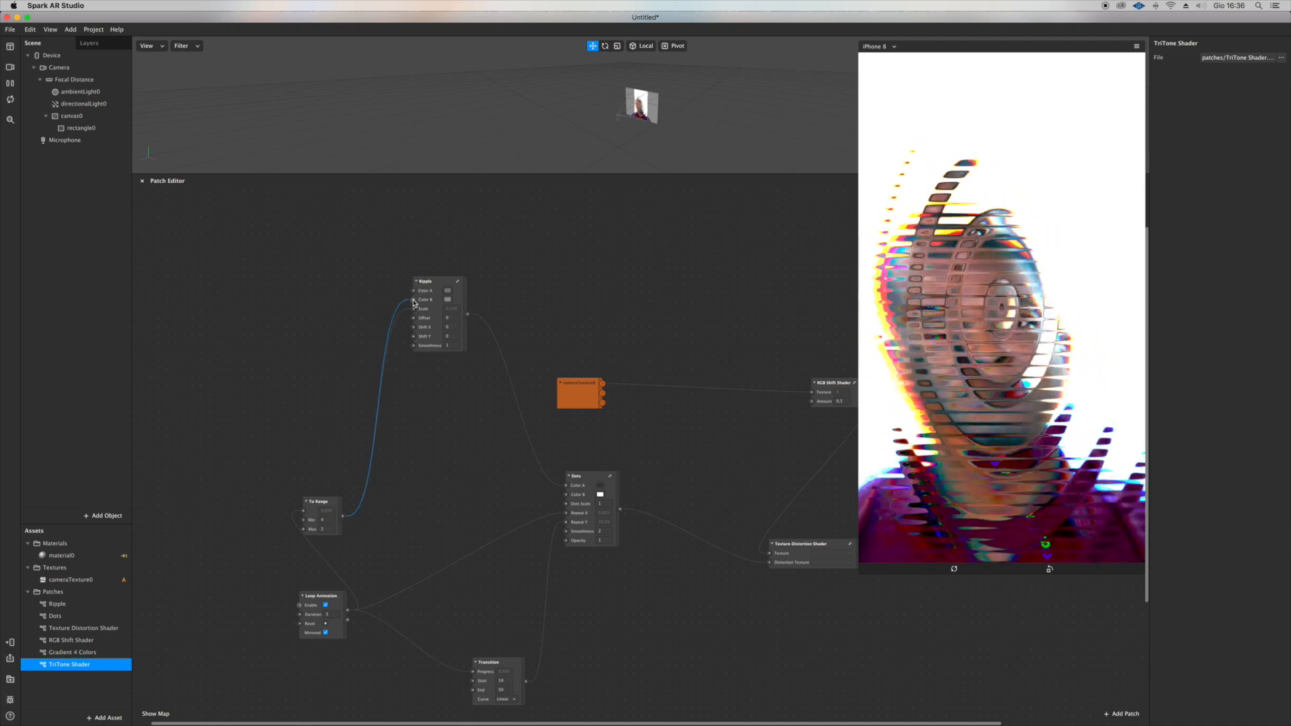
drag(343, 516, 566, 495)
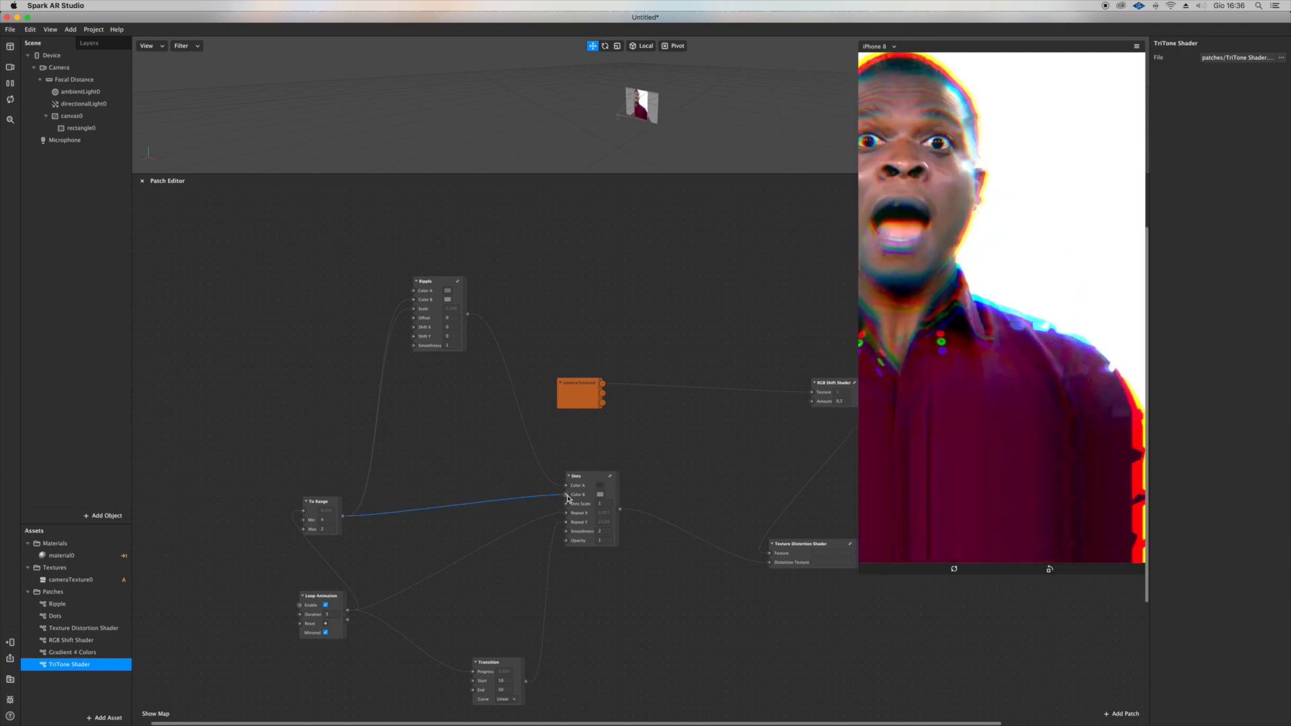
drag(422, 312, 414, 292)
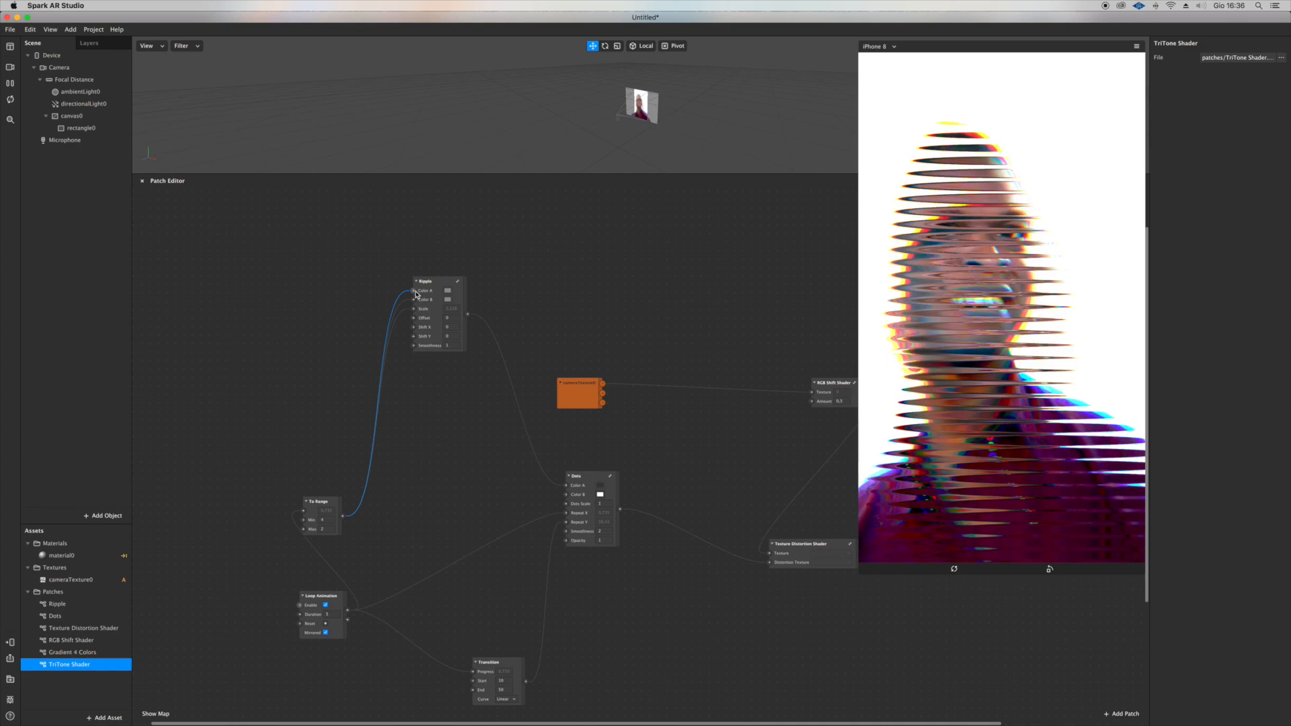
Step: Shrink the device preview so the whole patch graph, including the material patch, is uncovered
scroll(582, 349, down, 2)
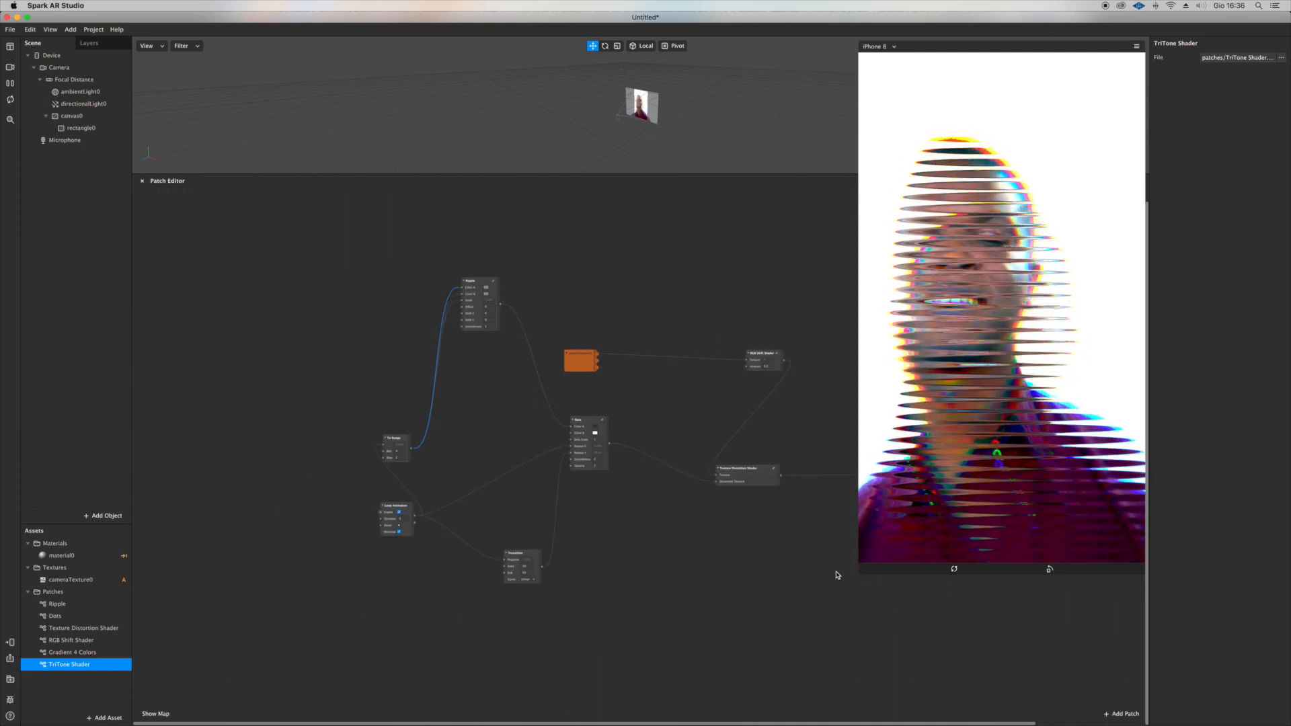
drag(856, 567, 1009, 395)
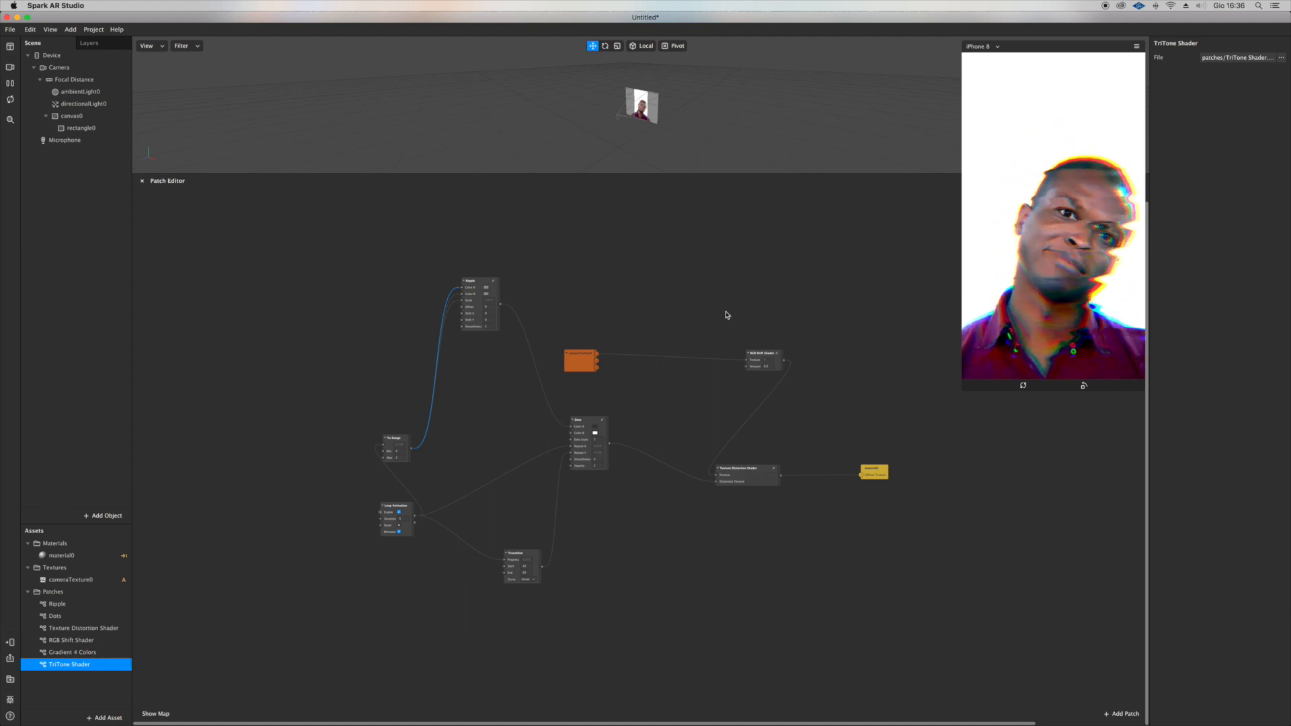
scroll(203, 691, right, 5)
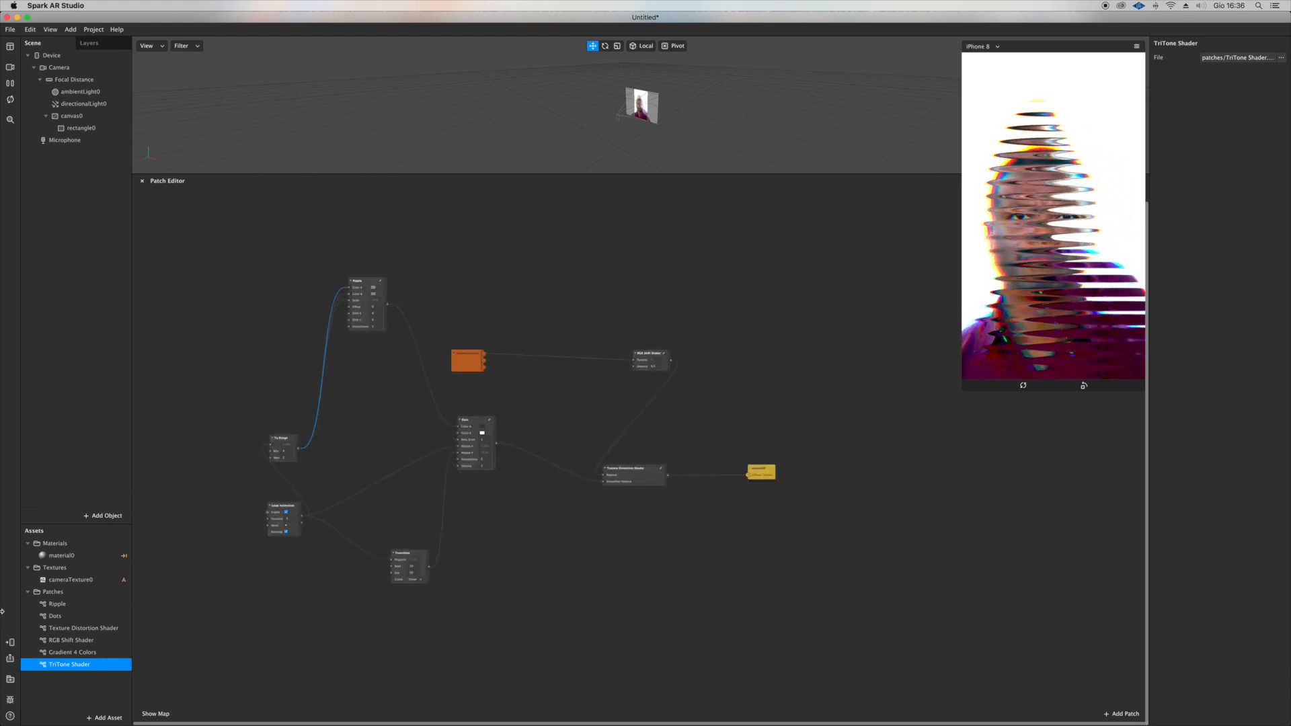
Step: Send the effect to the Instagram Camera for testing and dismiss the send options
click(10, 642)
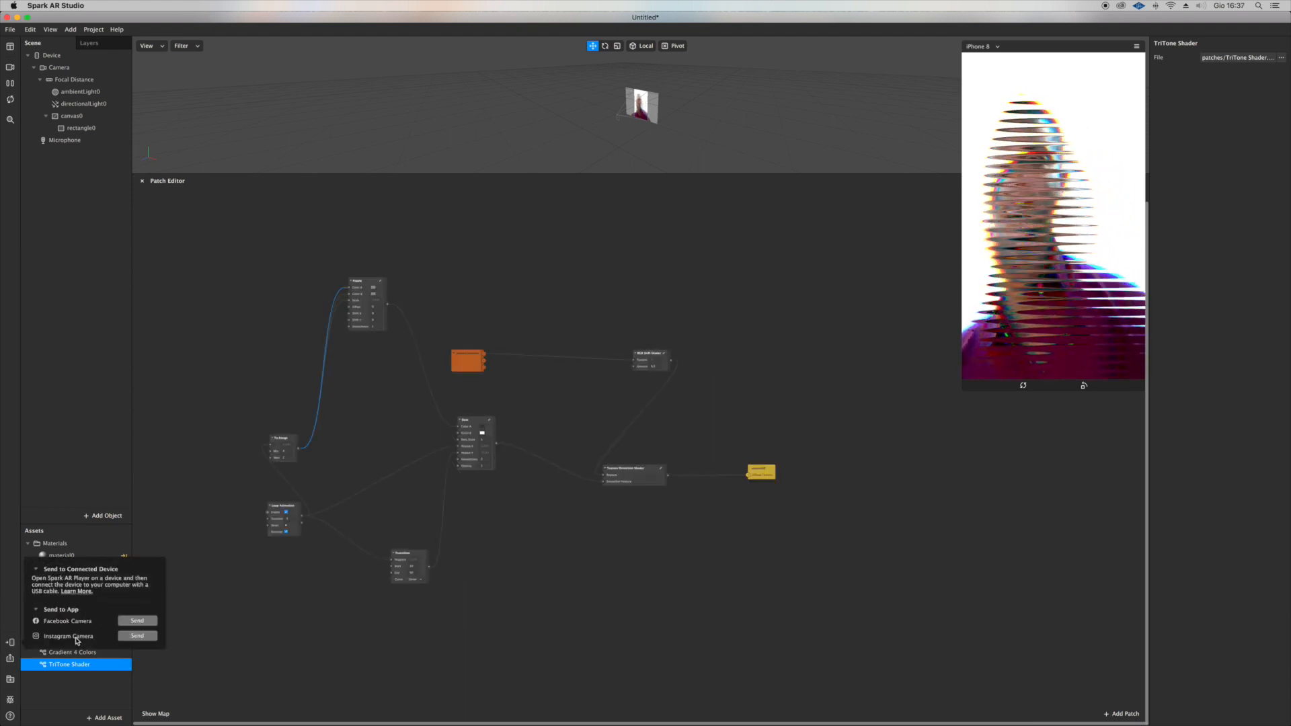
click(139, 636)
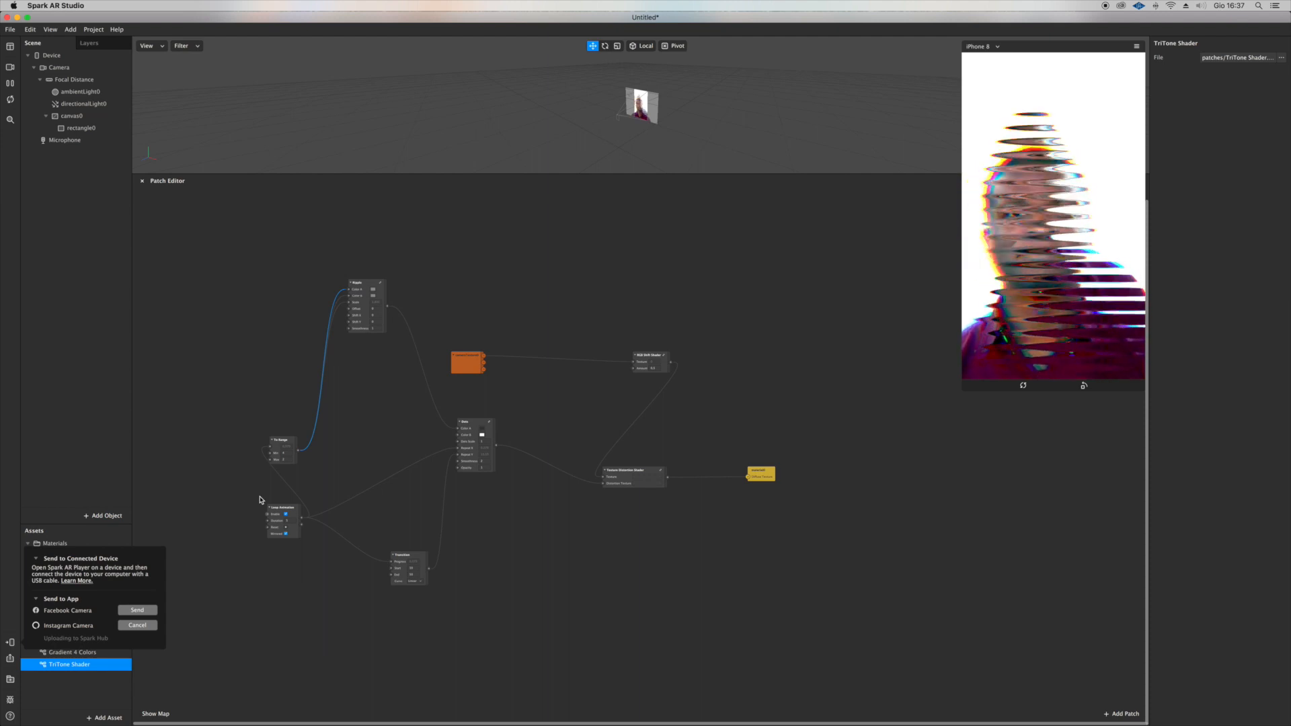
click(719, 227)
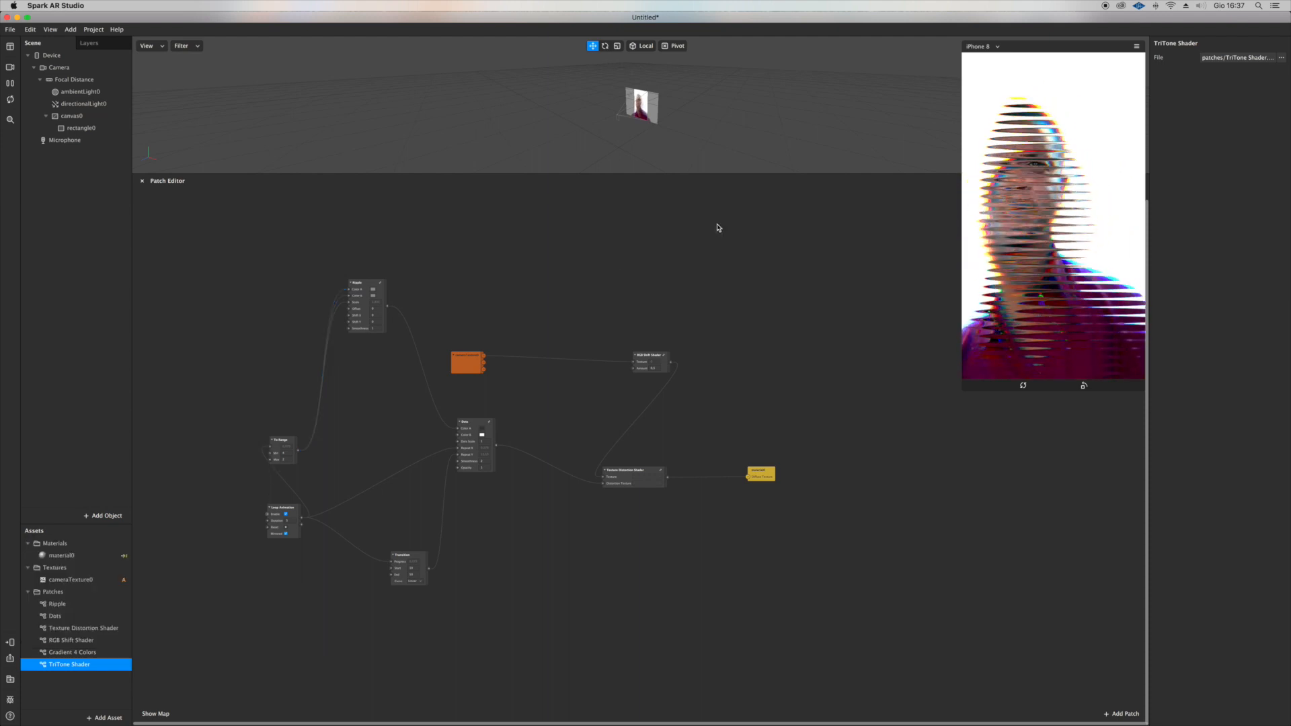